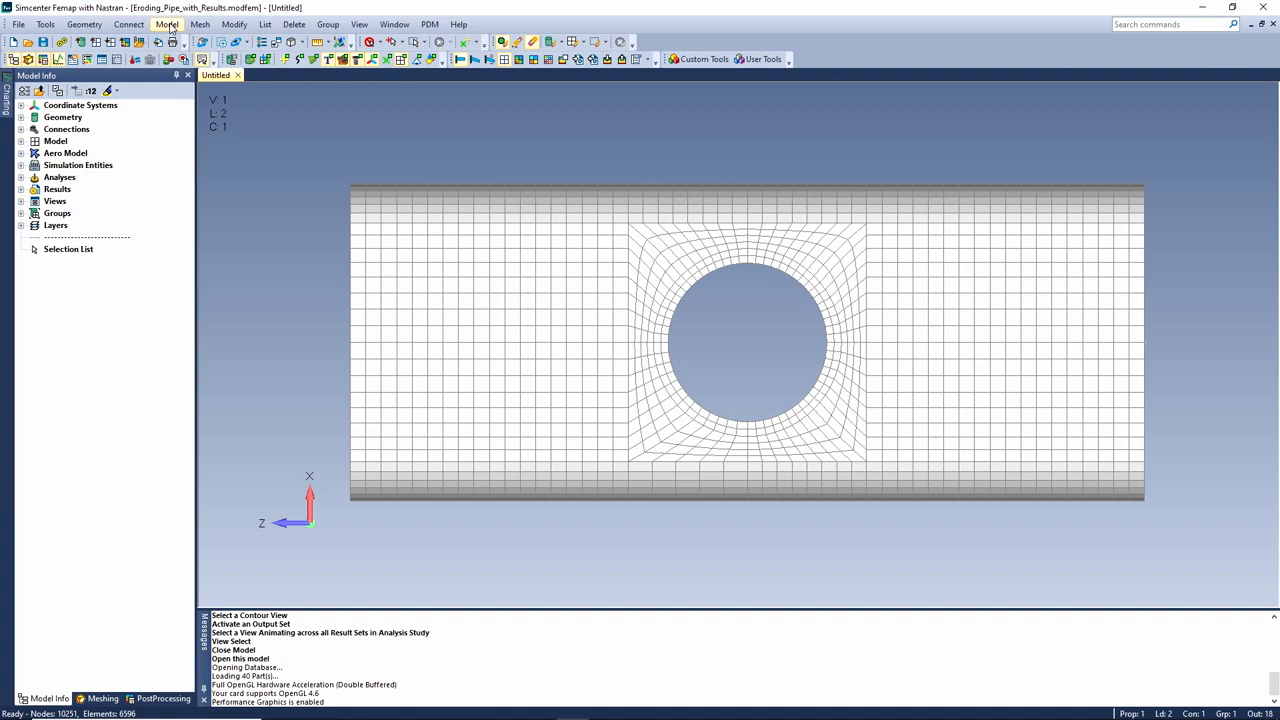
Bring up the Model > Simulation Entities commands for element add/remove
{"action": "left_click", "coordinate": [170, 27]}
{"action": "mouse_move", "coordinate": [219, 199]}
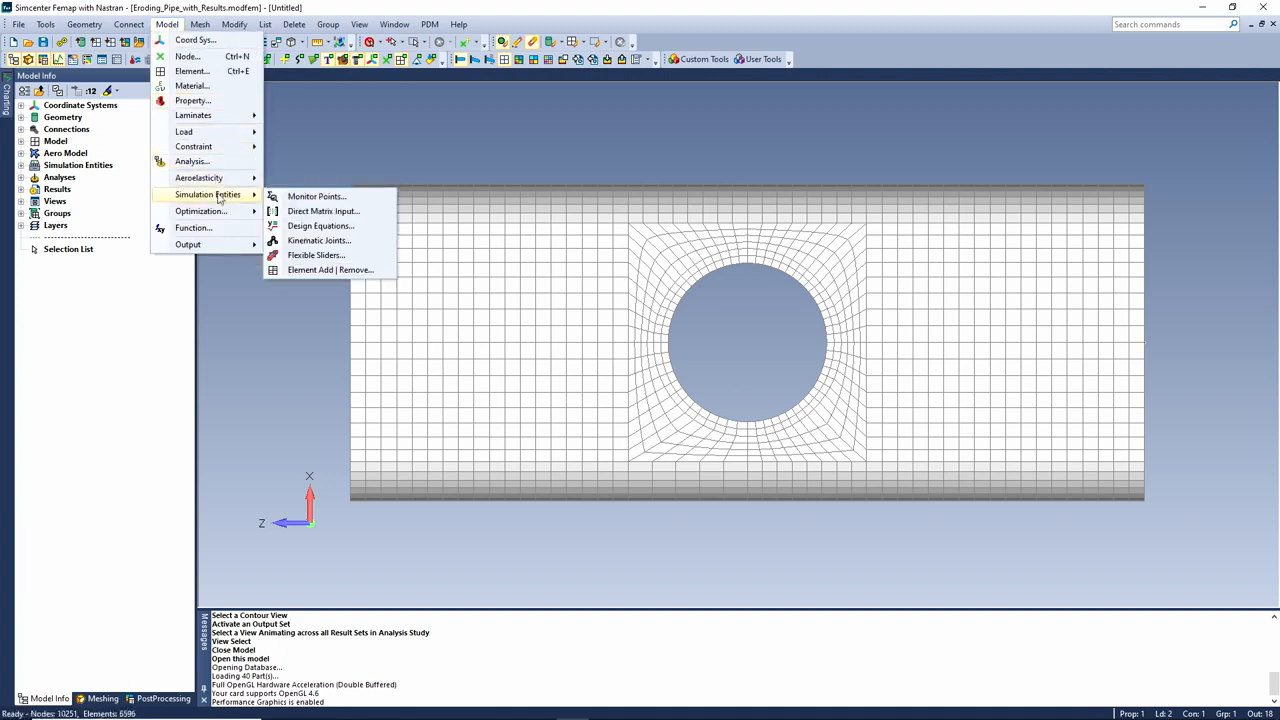
Open the Element Add | Remove manager and begin a new ELAR set with ID 2
{"action": "left_click", "coordinate": [342, 270]}
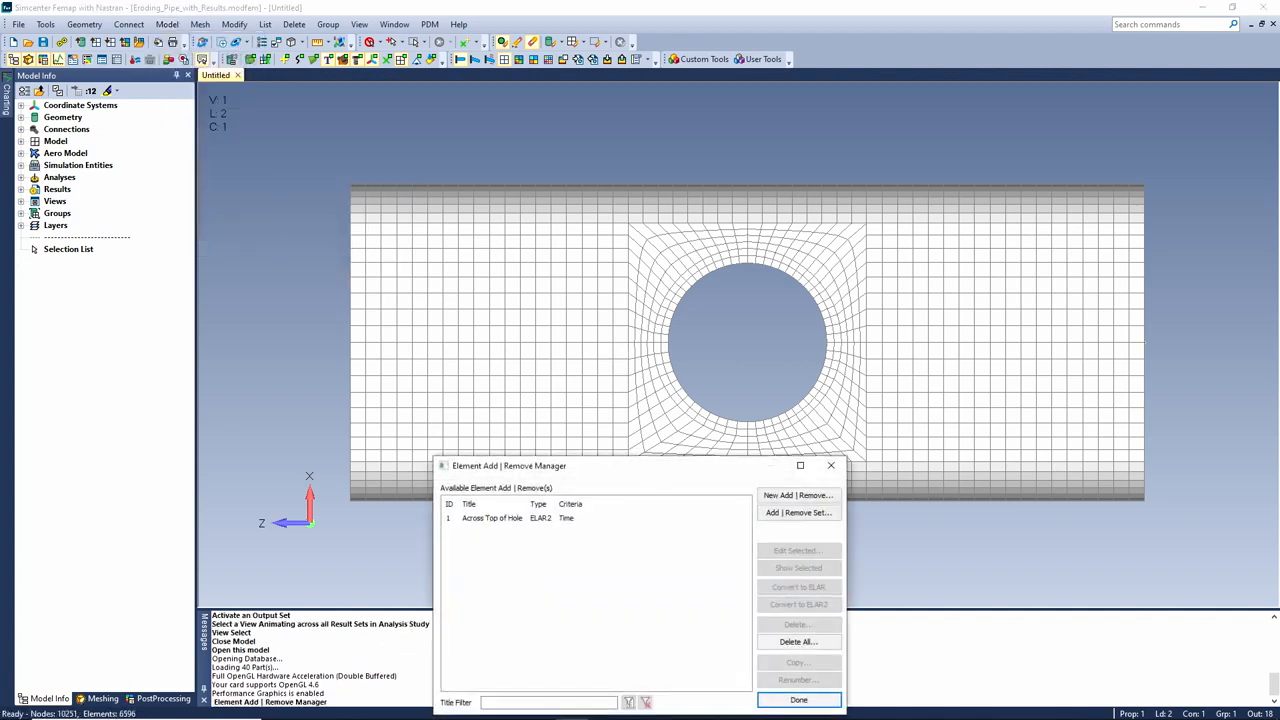
{"action": "left_click_drag", "start_coordinate": [640, 474], "coordinate": [730, 209]}
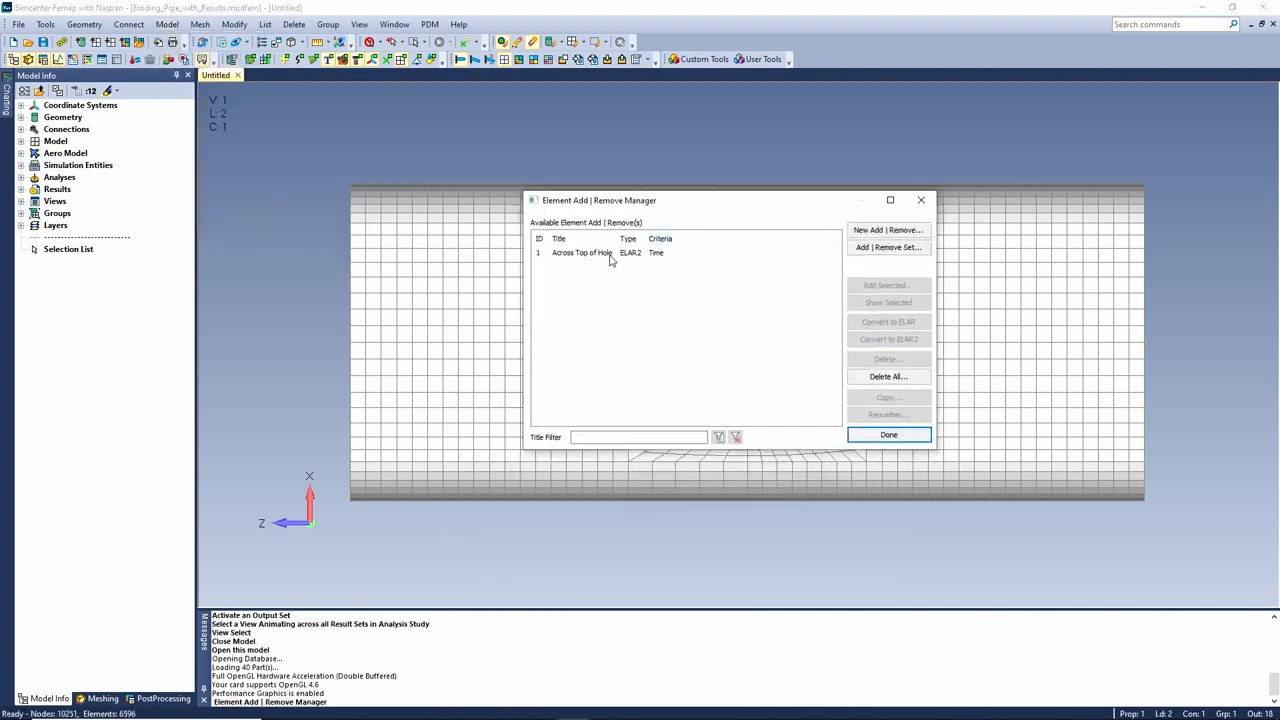
{"action": "left_click", "coordinate": [884, 231]}
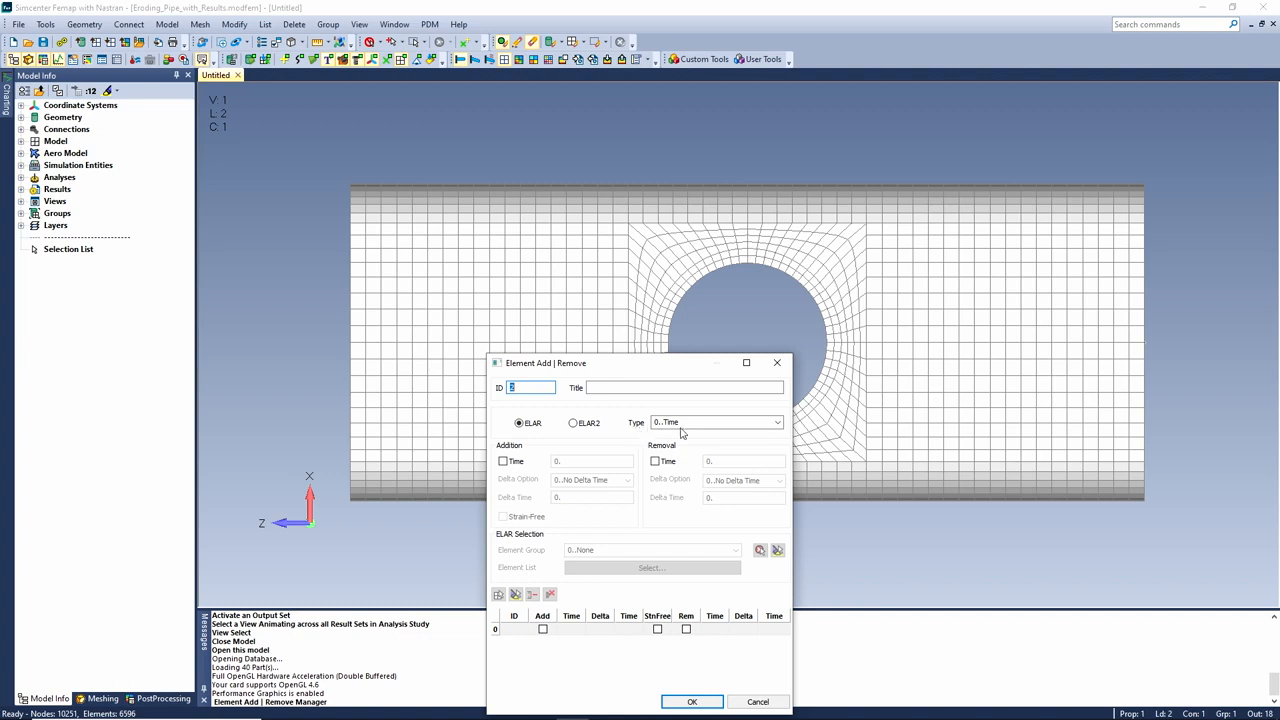
Set Mechanical Strain removal at 0.04 for the 244 elements around the hole and save
{"action": "left_click", "coordinate": [779, 424]}
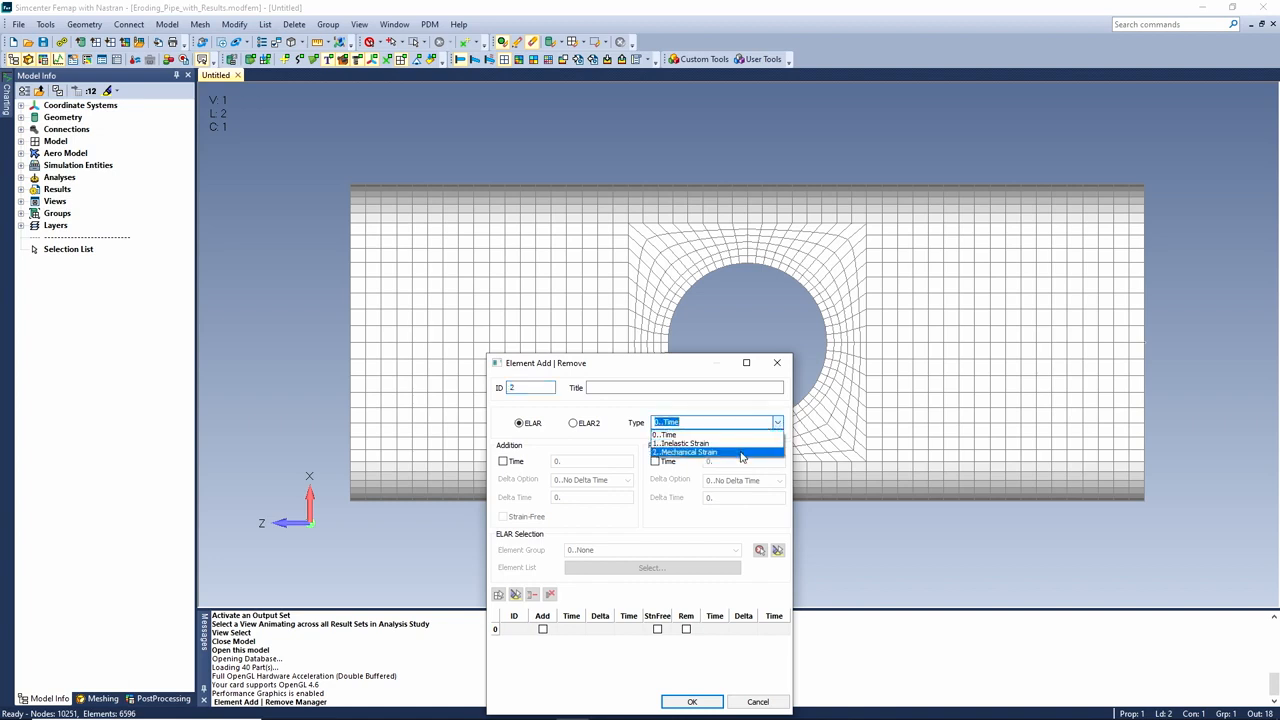
{"action": "left_click", "coordinate": [741, 454]}
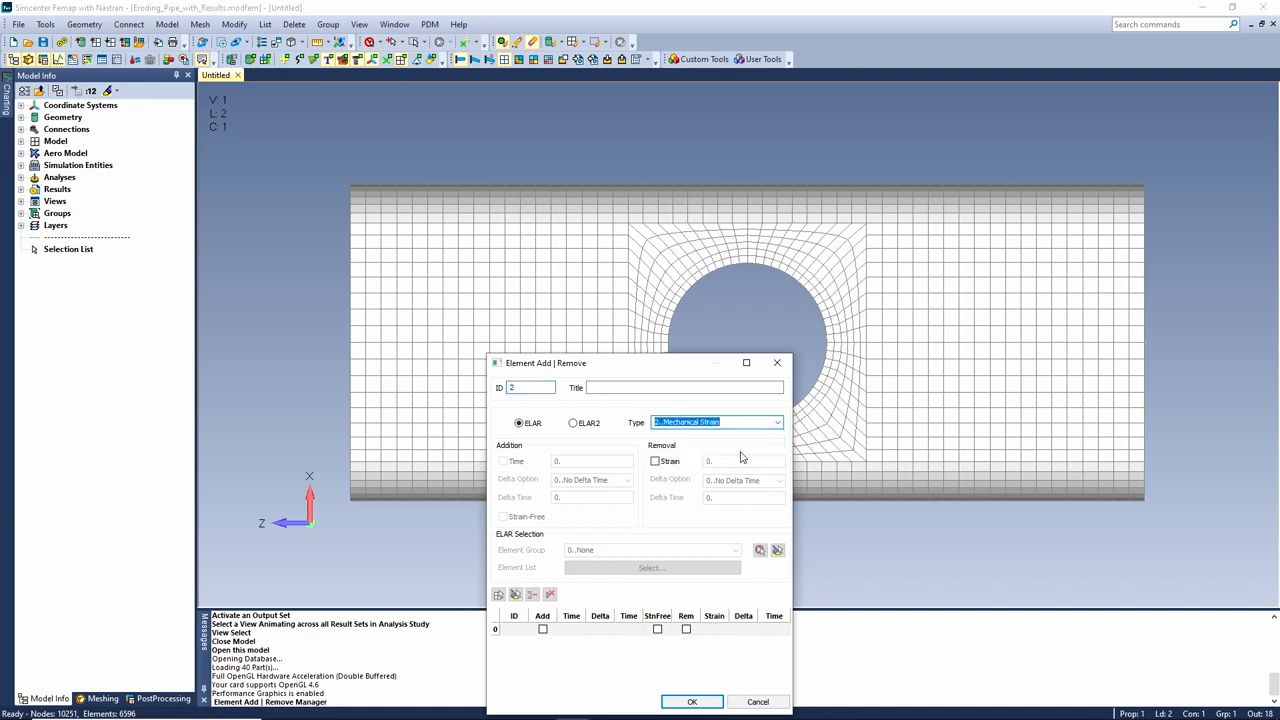
{"action": "left_click", "coordinate": [656, 461]}
{"action": "left_click", "coordinate": [737, 461]}
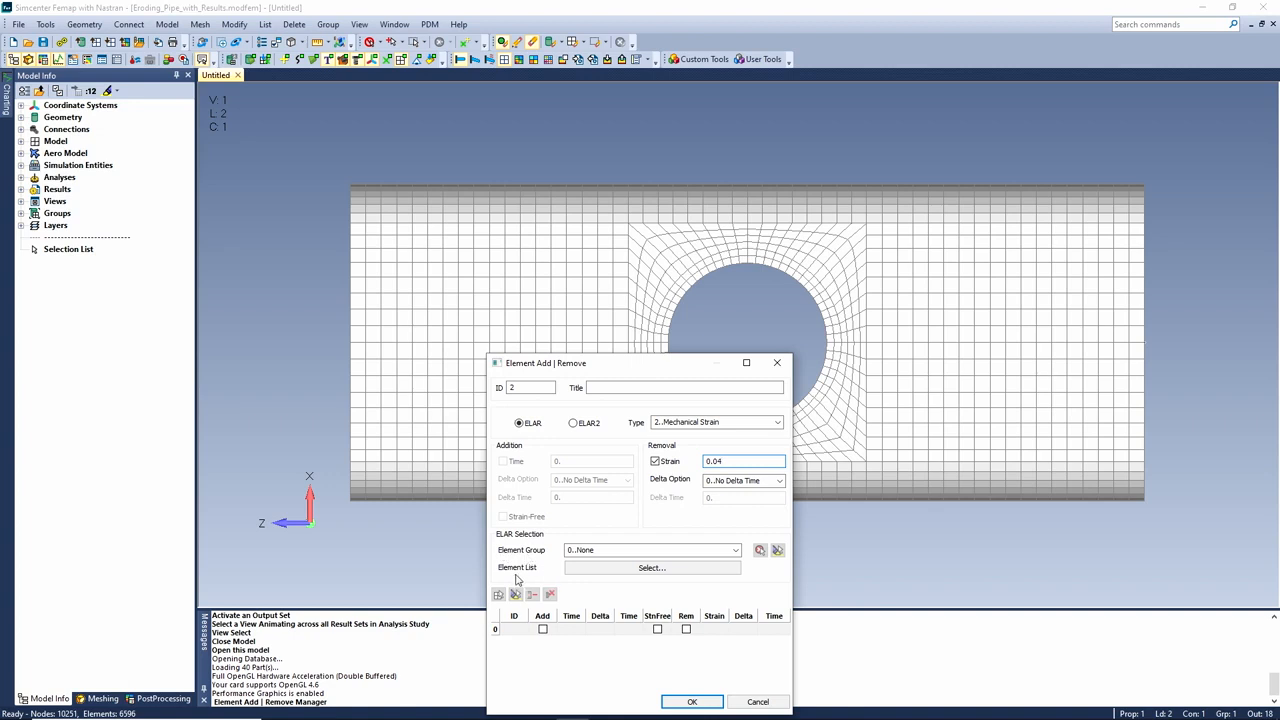
{"action": "left_click", "coordinate": [652, 568]}
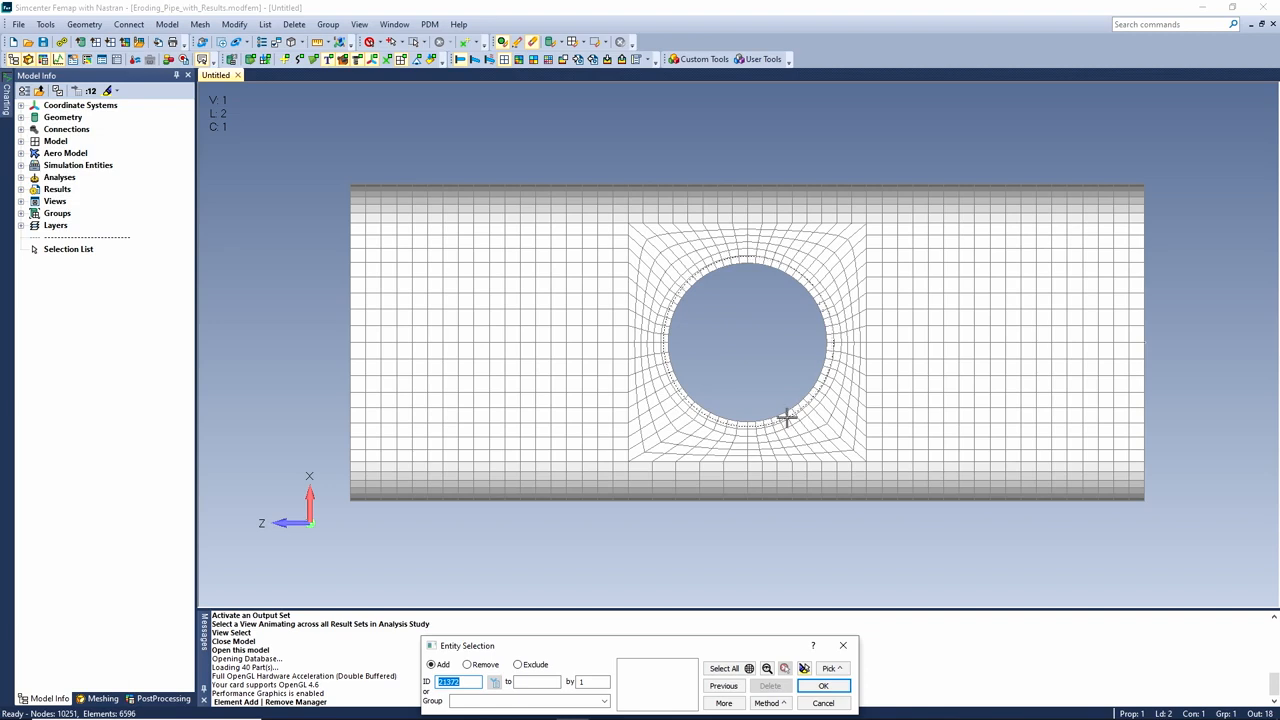
{"action": "left_click", "coordinate": [788, 418]}
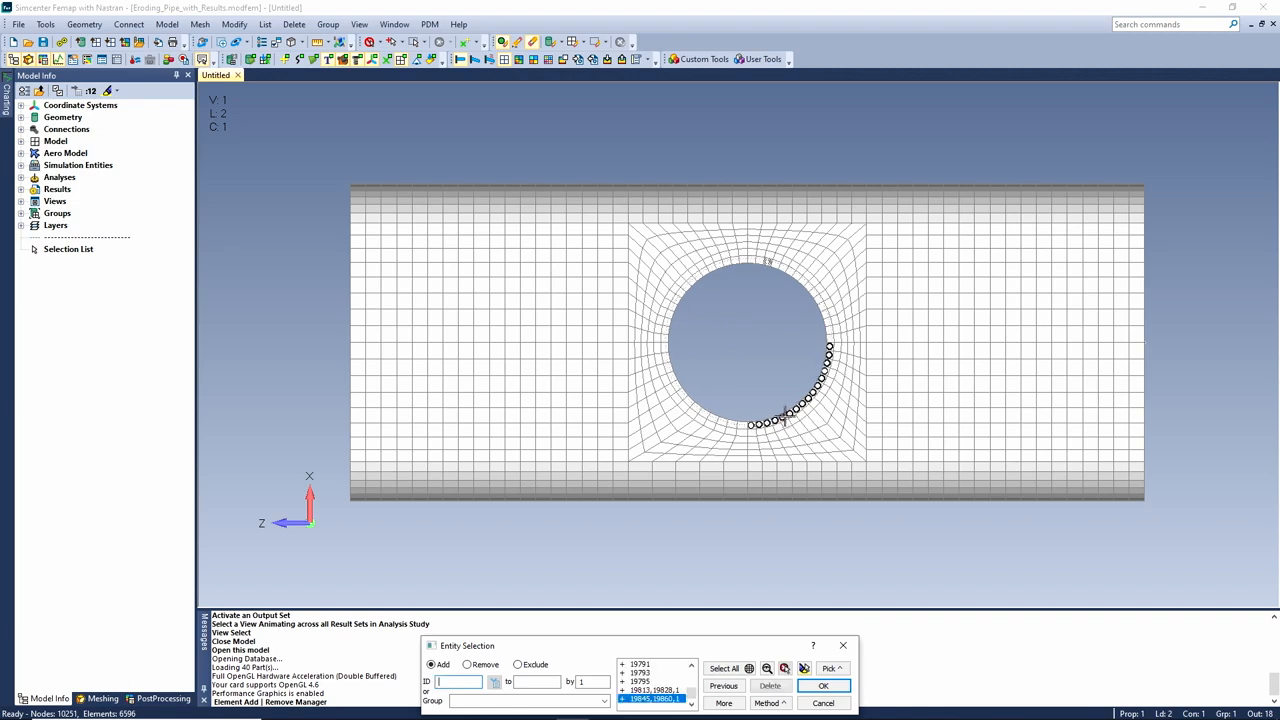
{"action": "left_click", "coordinate": [820, 686]}
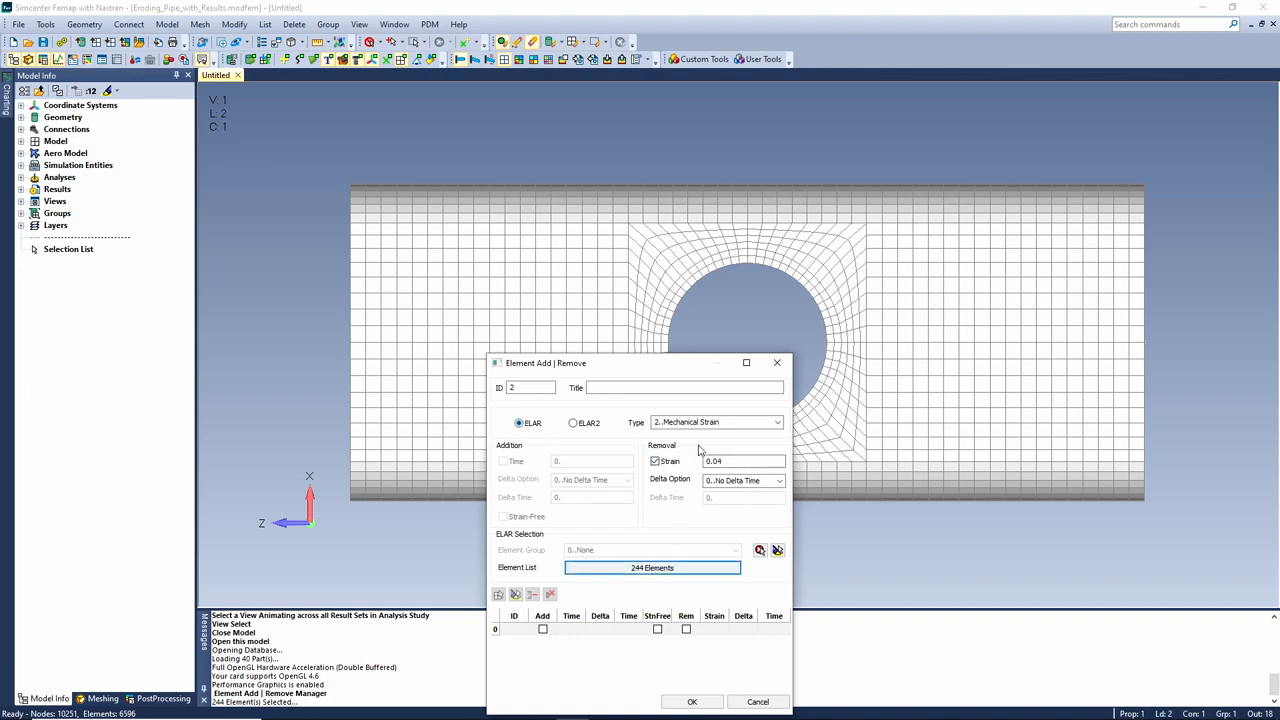
{"action": "left_click", "coordinate": [692, 701]}
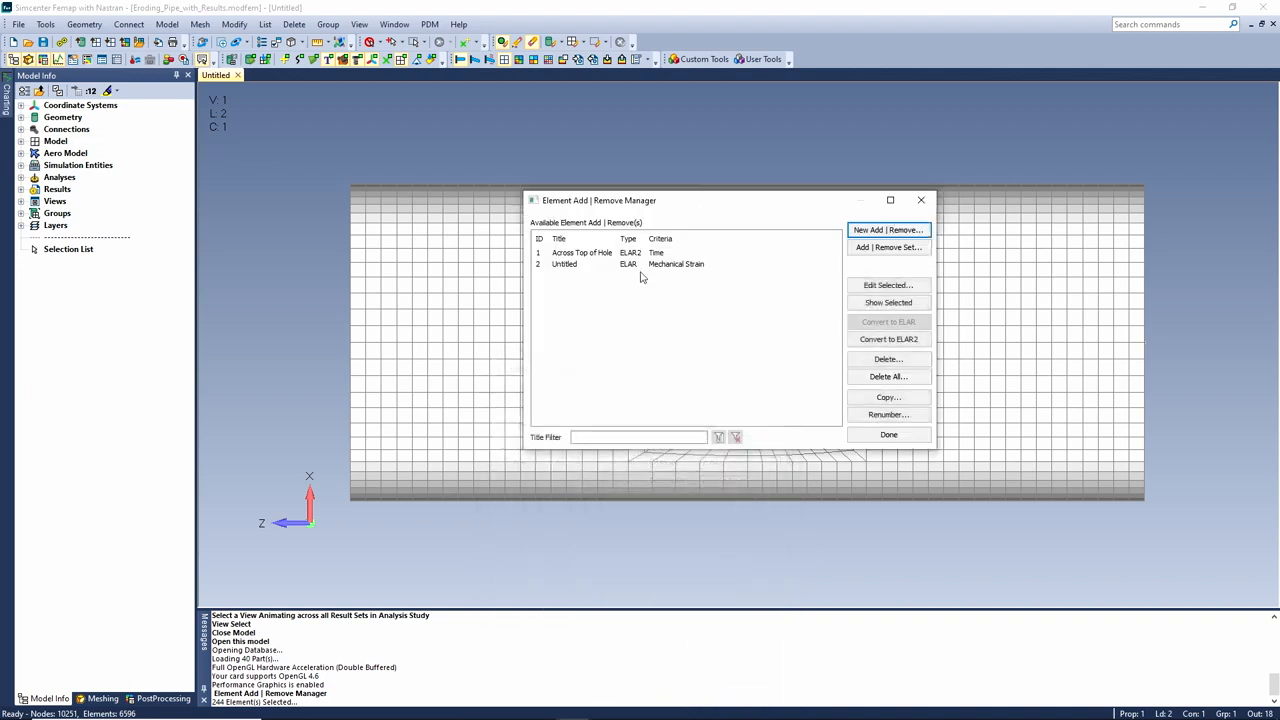
{"action": "left_click", "coordinate": [652, 254]}
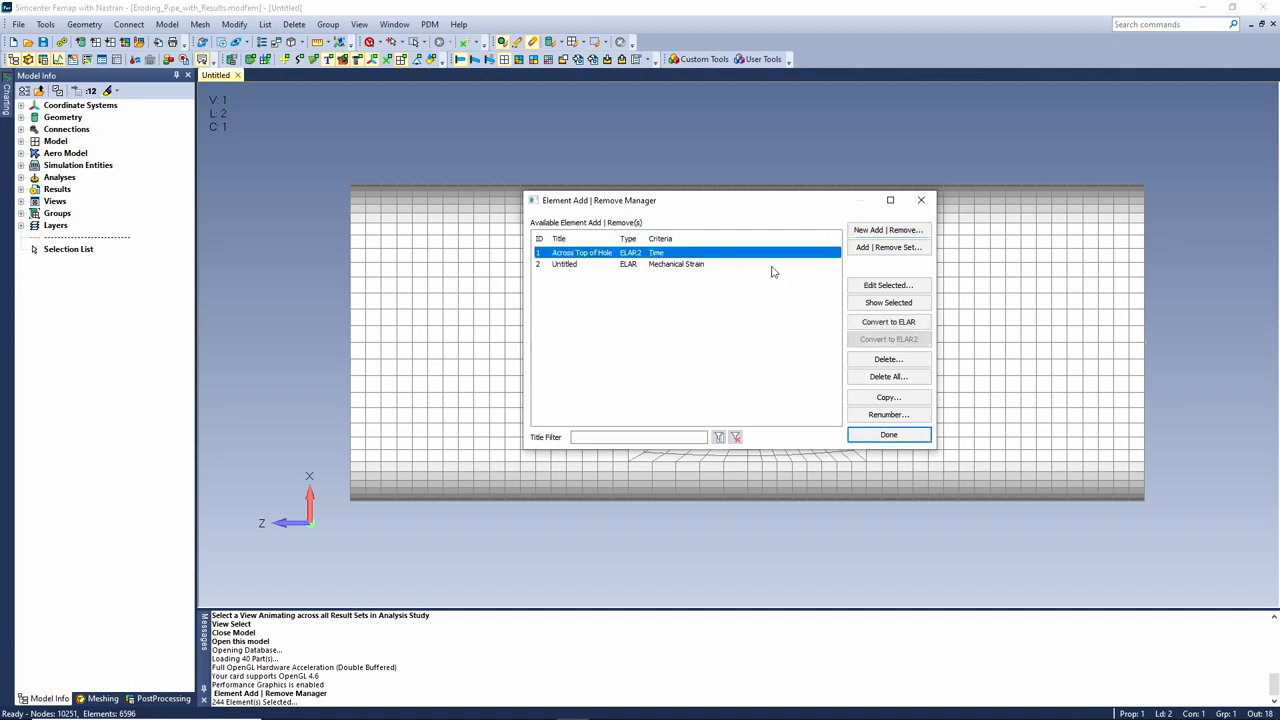
{"action": "left_click", "coordinate": [886, 287]}
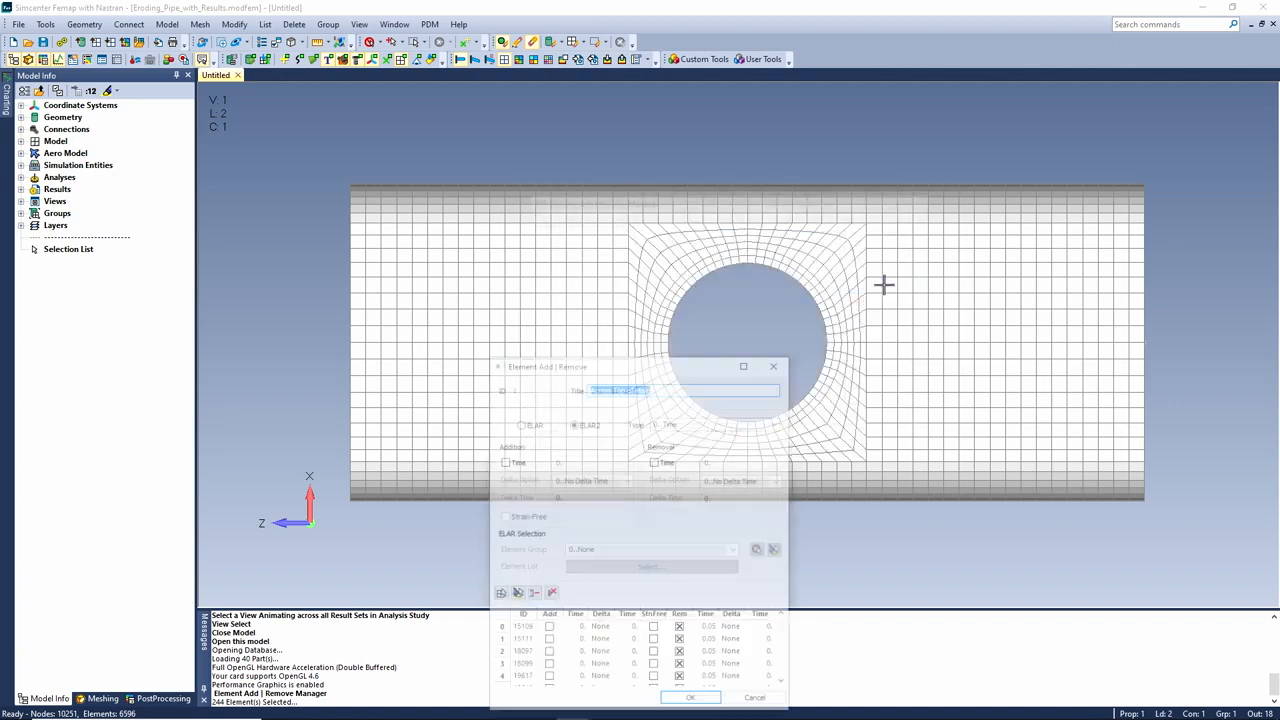
{"action": "left_click_drag", "start_coordinate": [651, 369], "coordinate": [727, 202]}
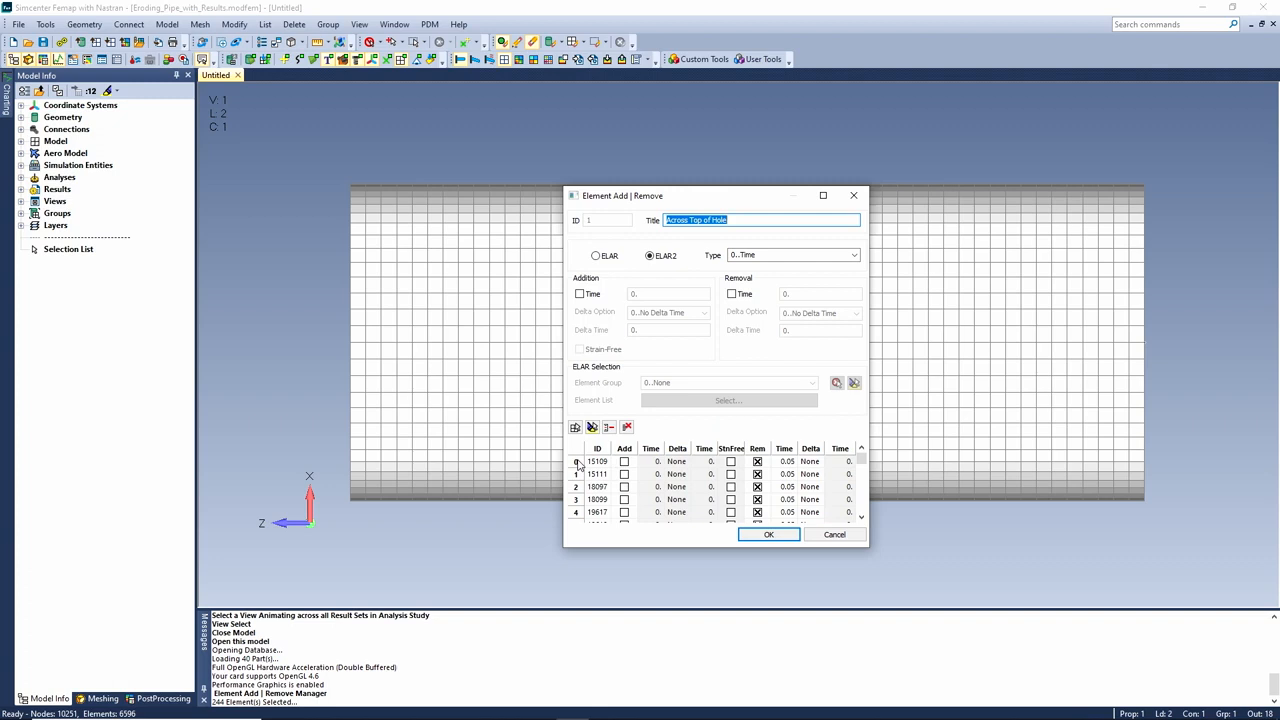
{"action": "scroll", "coordinate": [793, 478], "scroll_direction": "down", "scroll_amount": 3}
{"action": "scroll", "coordinate": [792, 465], "scroll_direction": "down", "scroll_amount": 12}
{"action": "scroll", "coordinate": [792, 465], "scroll_direction": "down", "scroll_amount": 3}
{"action": "scroll", "coordinate": [792, 465], "scroll_direction": "up", "scroll_amount": 14}
{"action": "left_click_drag", "start_coordinate": [745, 201], "coordinate": [443, 264]}
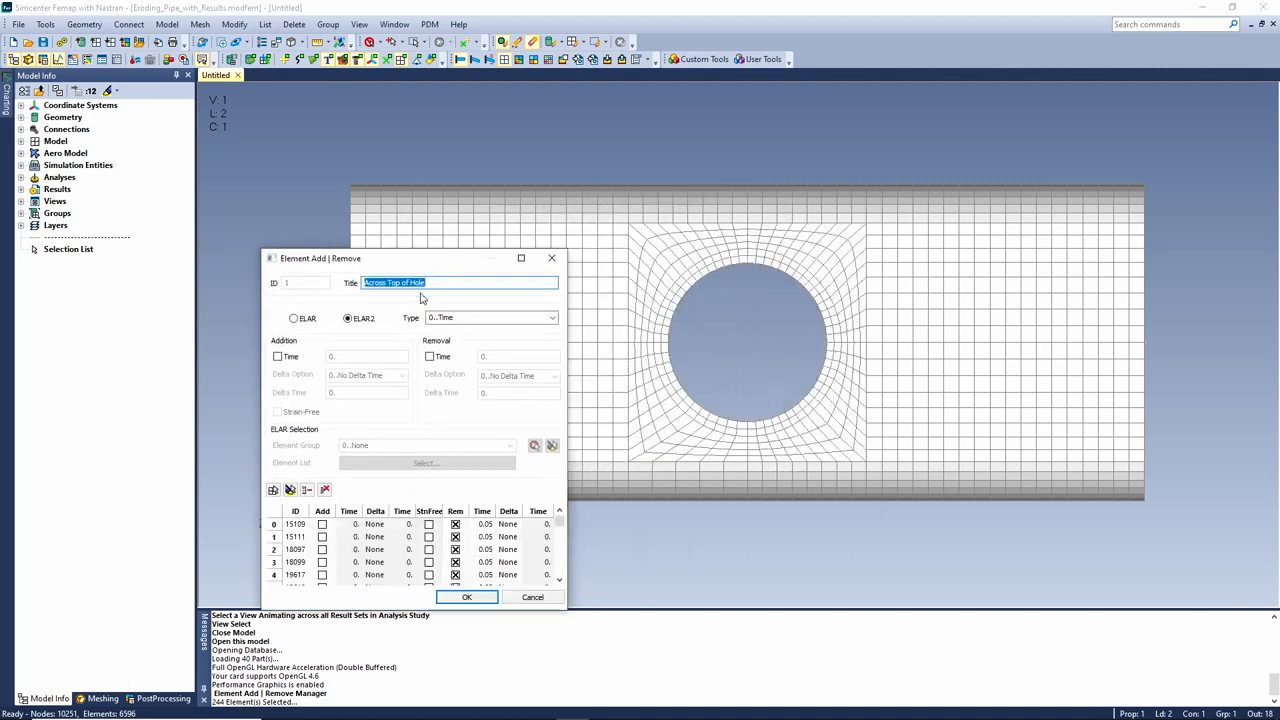
{"action": "left_click", "coordinate": [276, 524]}
{"action": "left_click_drag", "start_coordinate": [560, 523], "coordinate": [556, 586]}
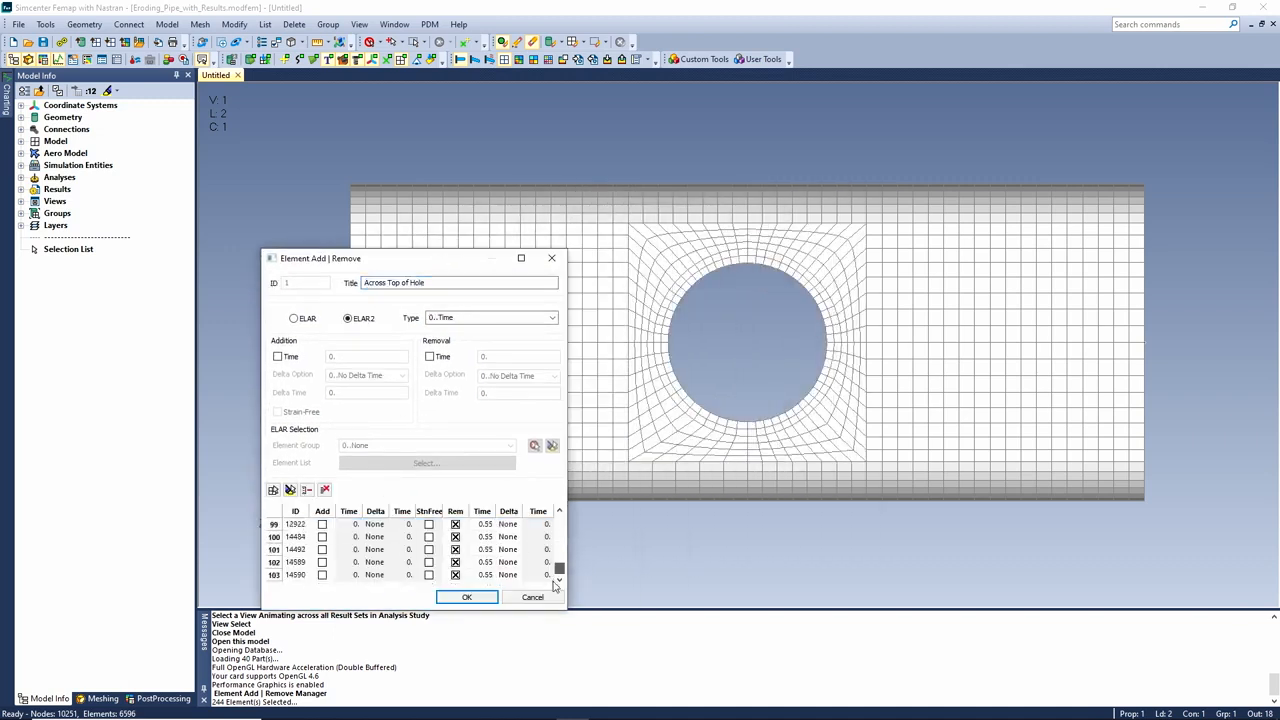
{"action": "left_click", "coordinate": [276, 575], "text": "shift"}
{"action": "left_click", "coordinate": [290, 490]}
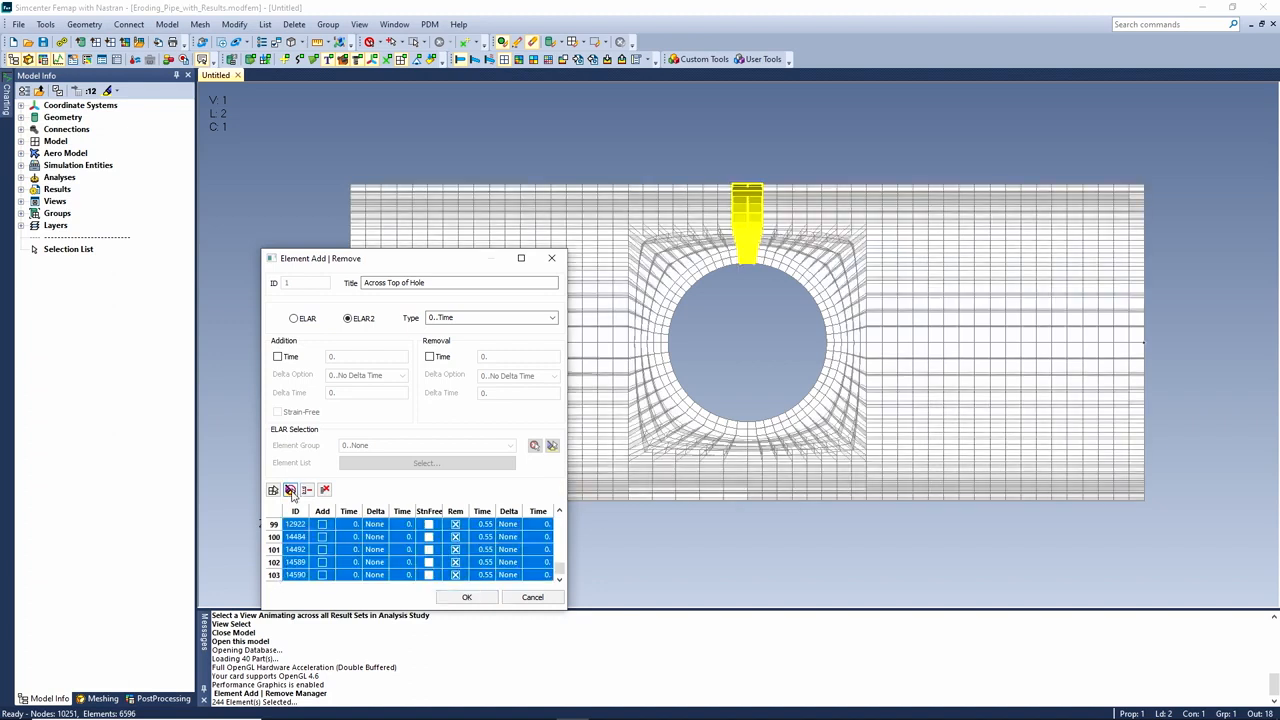
{"action": "left_click", "coordinate": [466, 597]}
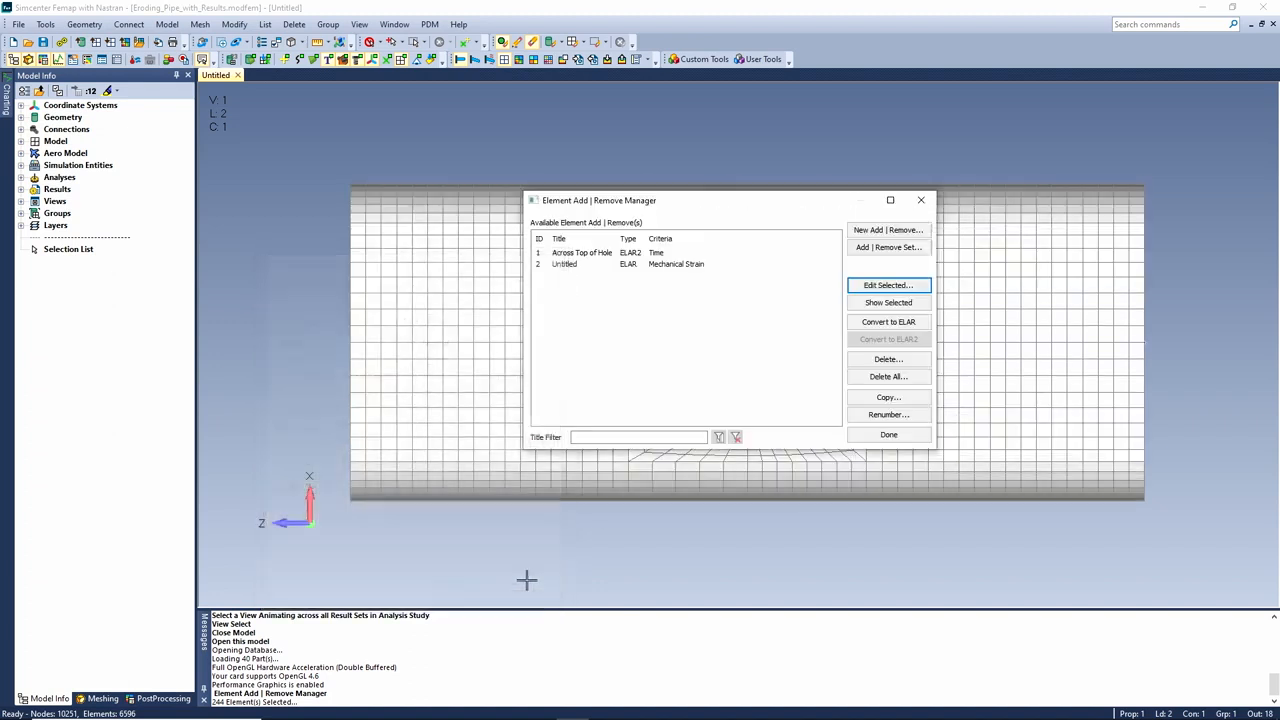
Finish the add/remove sets and expand analysis set 2's boundary conditions in the Analysis Set Manager
{"action": "left_click", "coordinate": [888, 434]}
{"action": "left_click", "coordinate": [167, 24]}
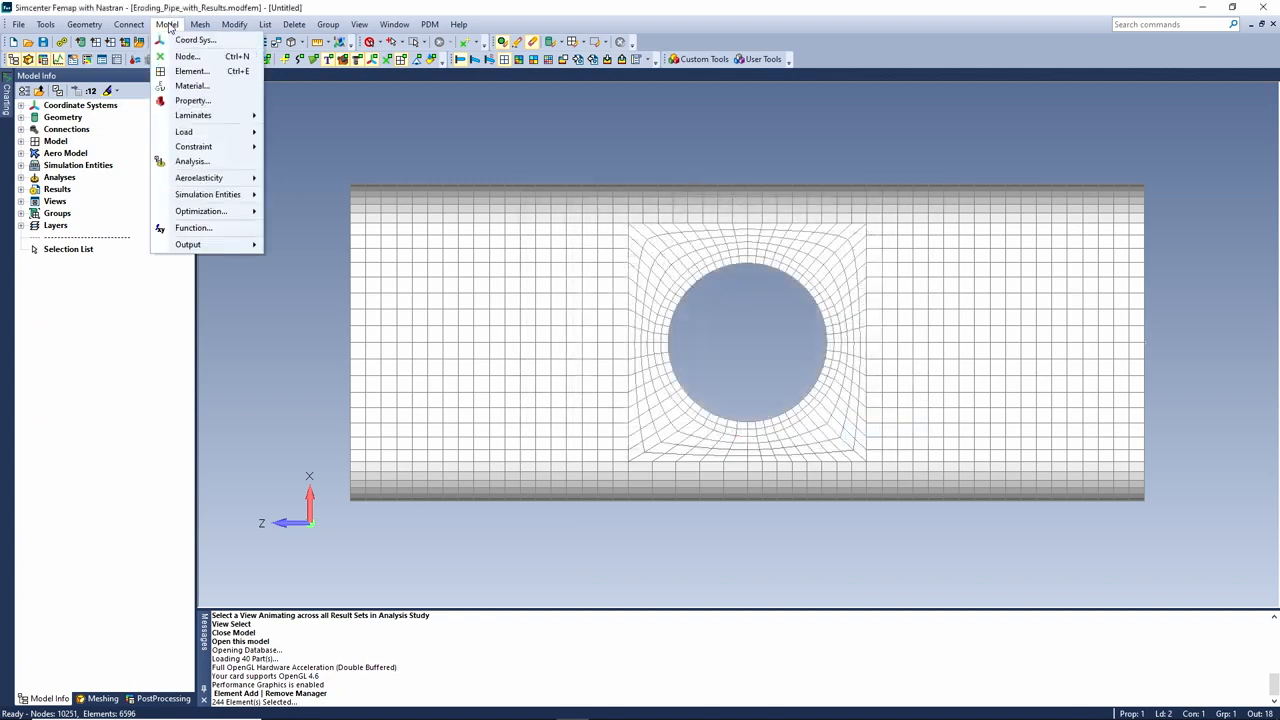
{"action": "left_click", "coordinate": [192, 161]}
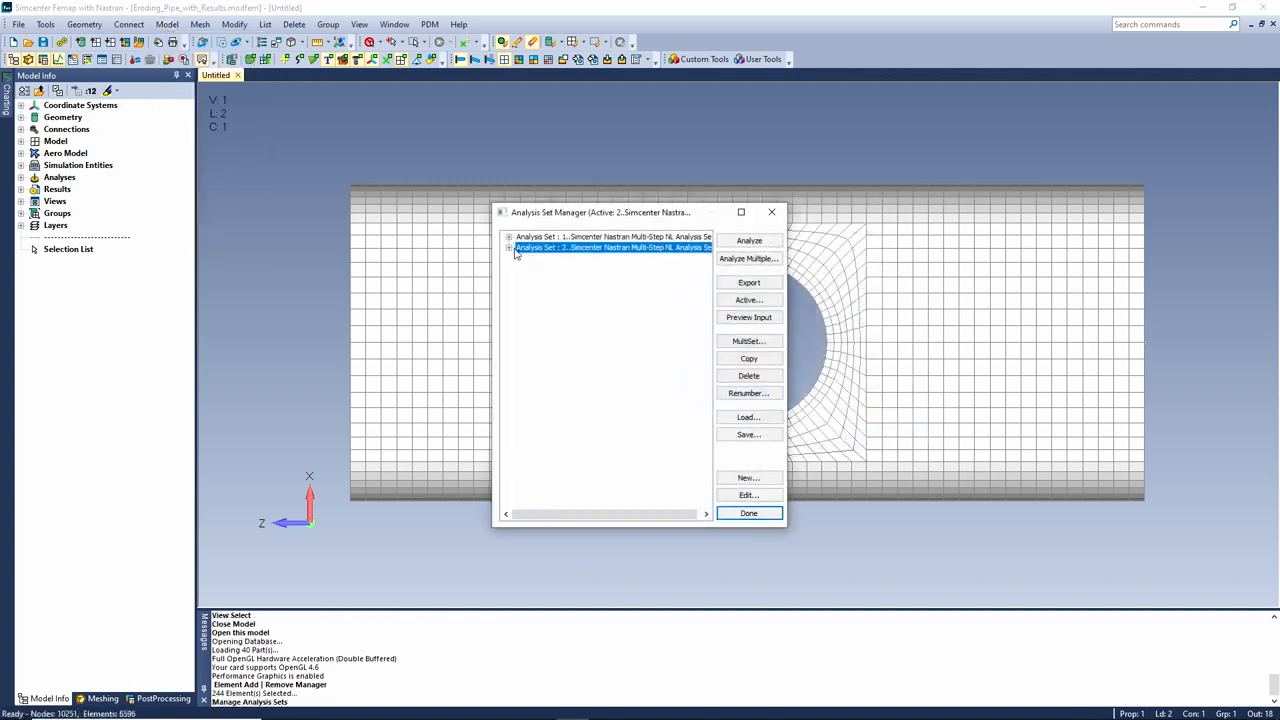
{"action": "left_click", "coordinate": [509, 247]}
{"action": "left_click", "coordinate": [521, 300]}
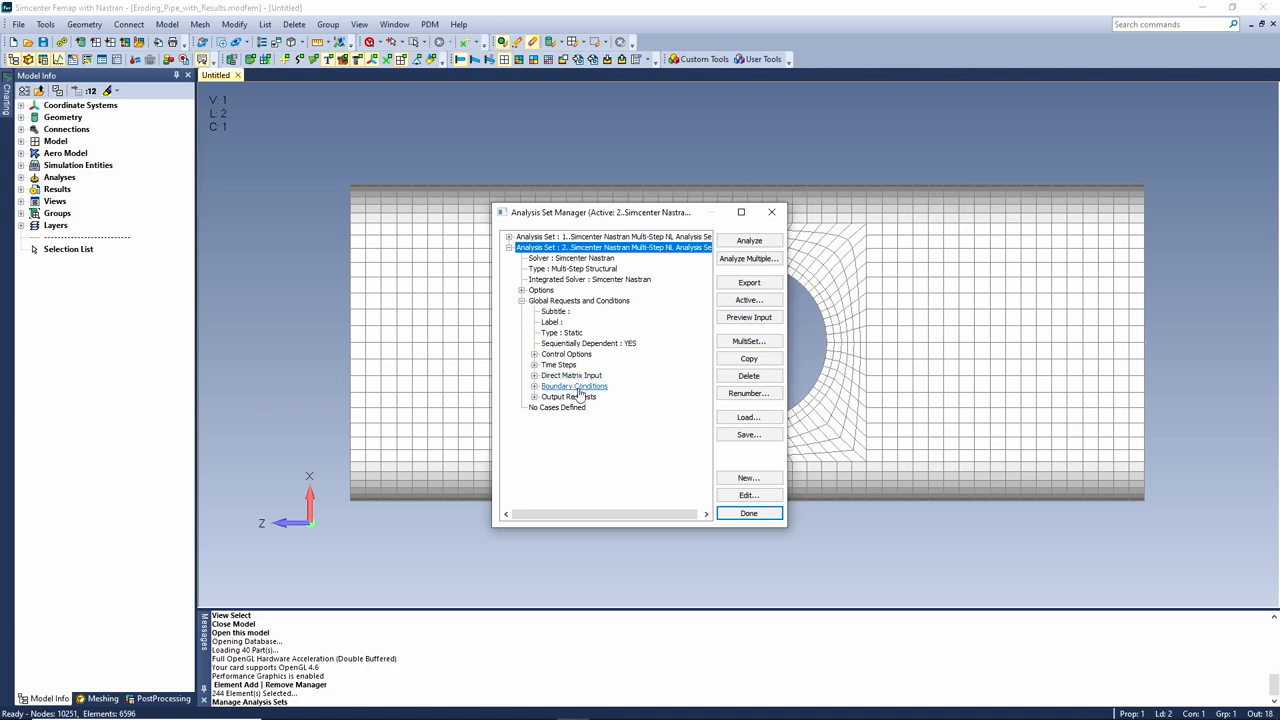
{"action": "left_click", "coordinate": [578, 387]}
Confirm set 2's boundary conditions keep the 'Across Top of Hole' element add/remove set
{"action": "left_click", "coordinate": [749, 495]}
{"action": "left_click_drag", "start_coordinate": [670, 511], "coordinate": [798, 153]}
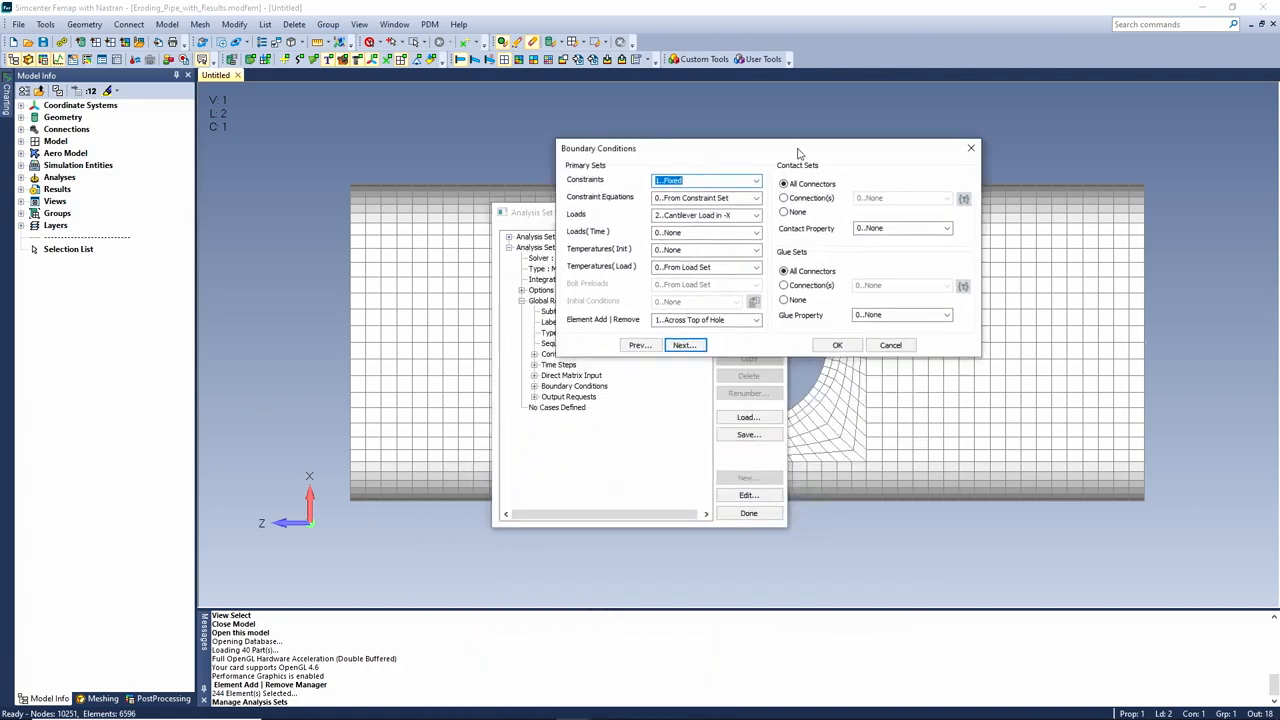
{"action": "left_click", "coordinate": [757, 322]}
{"action": "left_click", "coordinate": [780, 327]}
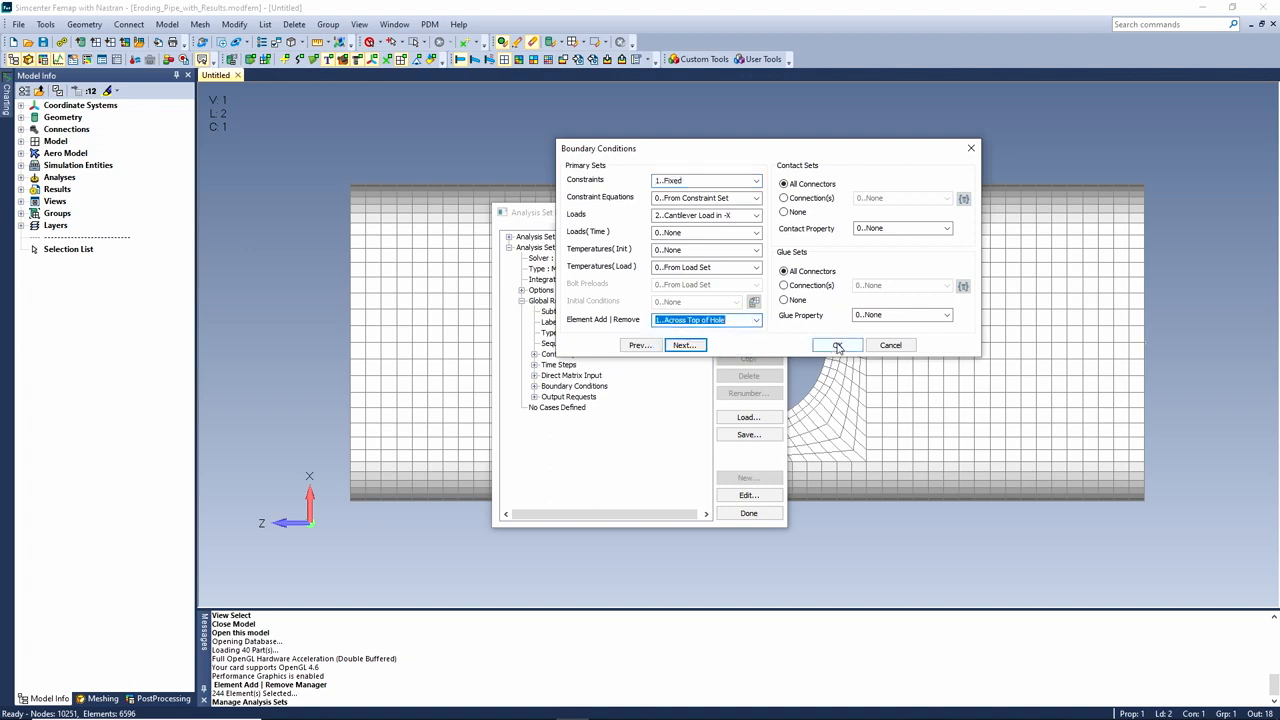
{"action": "left_click", "coordinate": [838, 346]}
{"action": "left_click", "coordinate": [749, 513]}
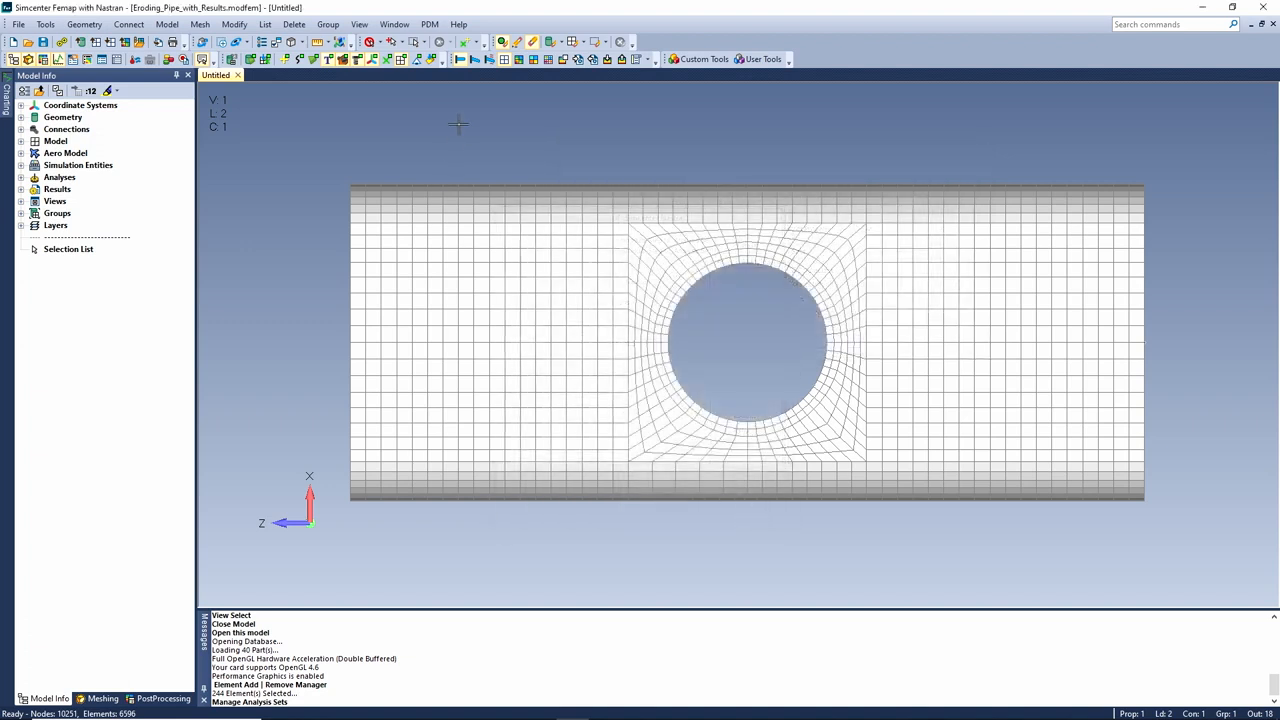
Rotate the pipe to a 3-D view, show a contour plot, and animate the Nastran study
{"action": "middle_click_drag", "start_coordinate": [627, 253], "coordinate": [671, 283]}
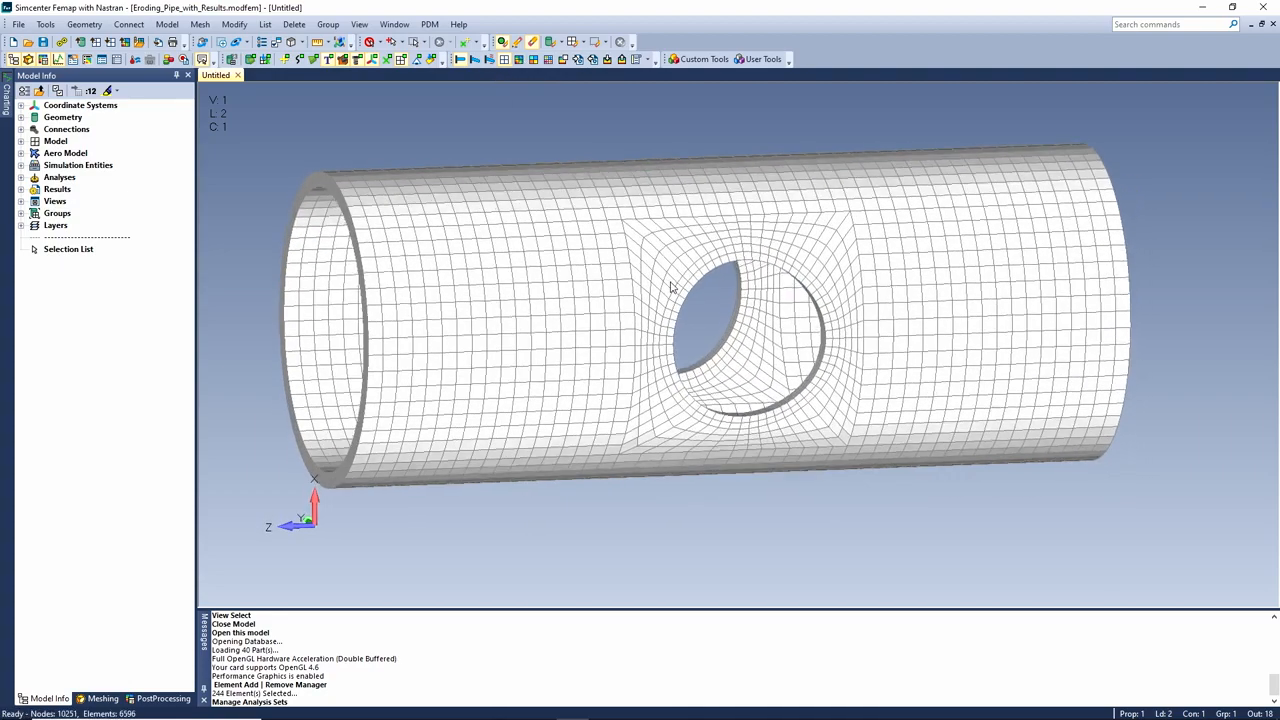
{"action": "left_click", "coordinate": [519, 60]}
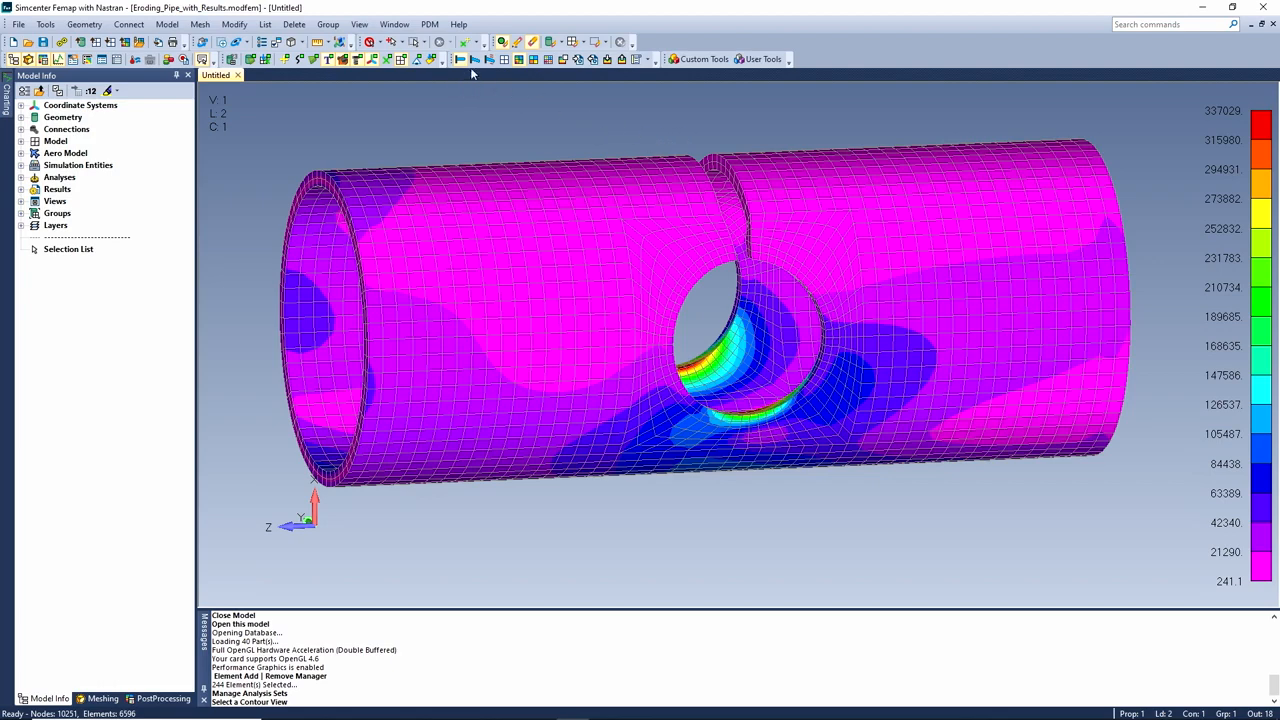
{"action": "left_click", "coordinate": [21, 189]}
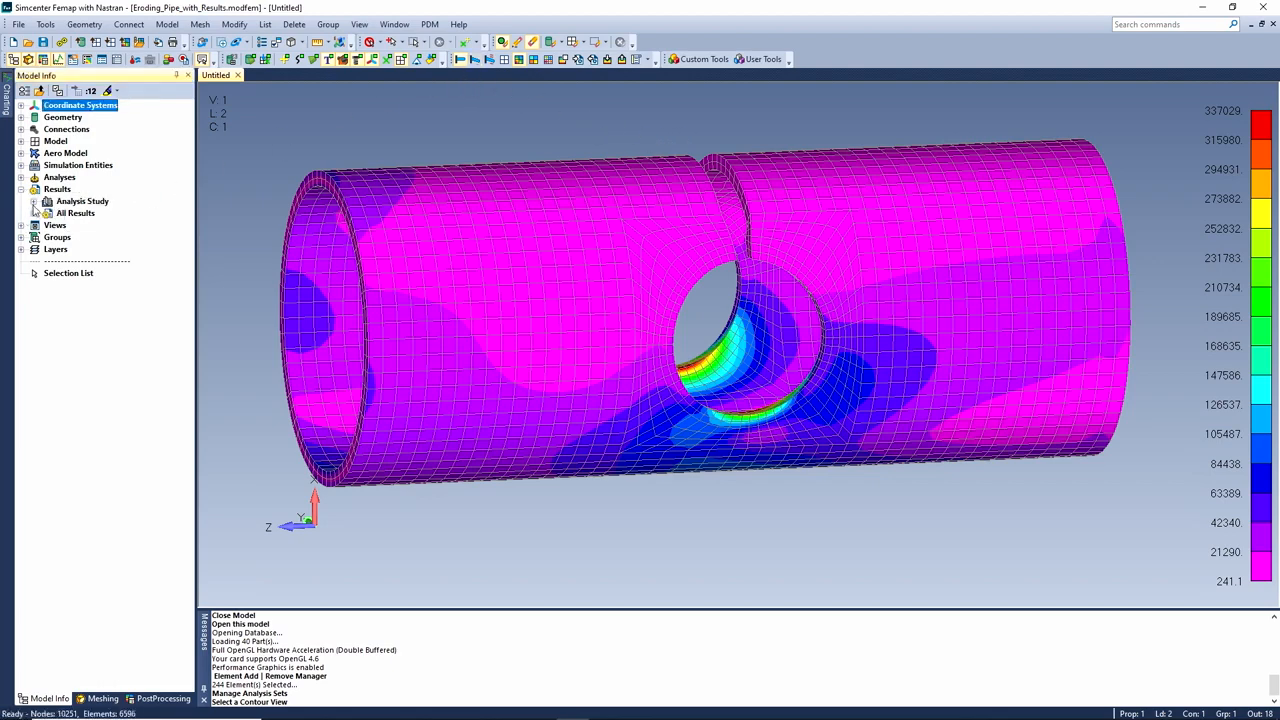
{"action": "left_click", "coordinate": [33, 213]}
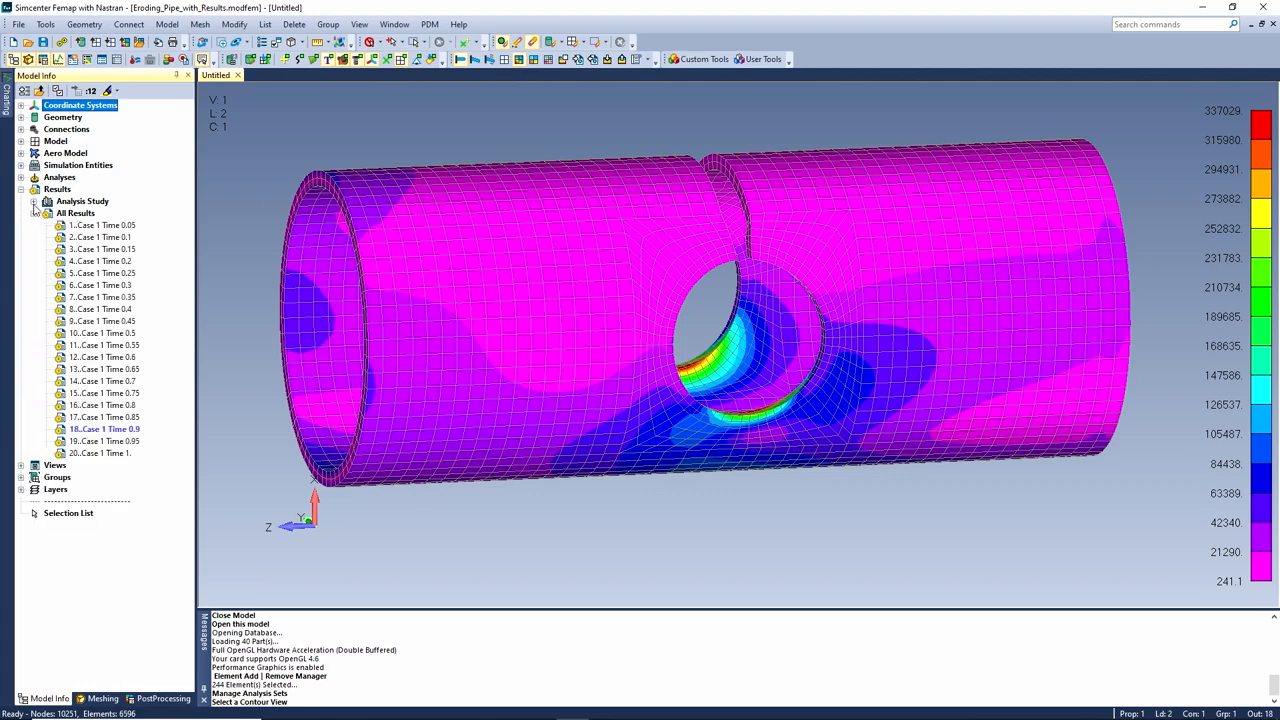
{"action": "left_click", "coordinate": [33, 201]}
{"action": "left_click", "coordinate": [46, 213]}
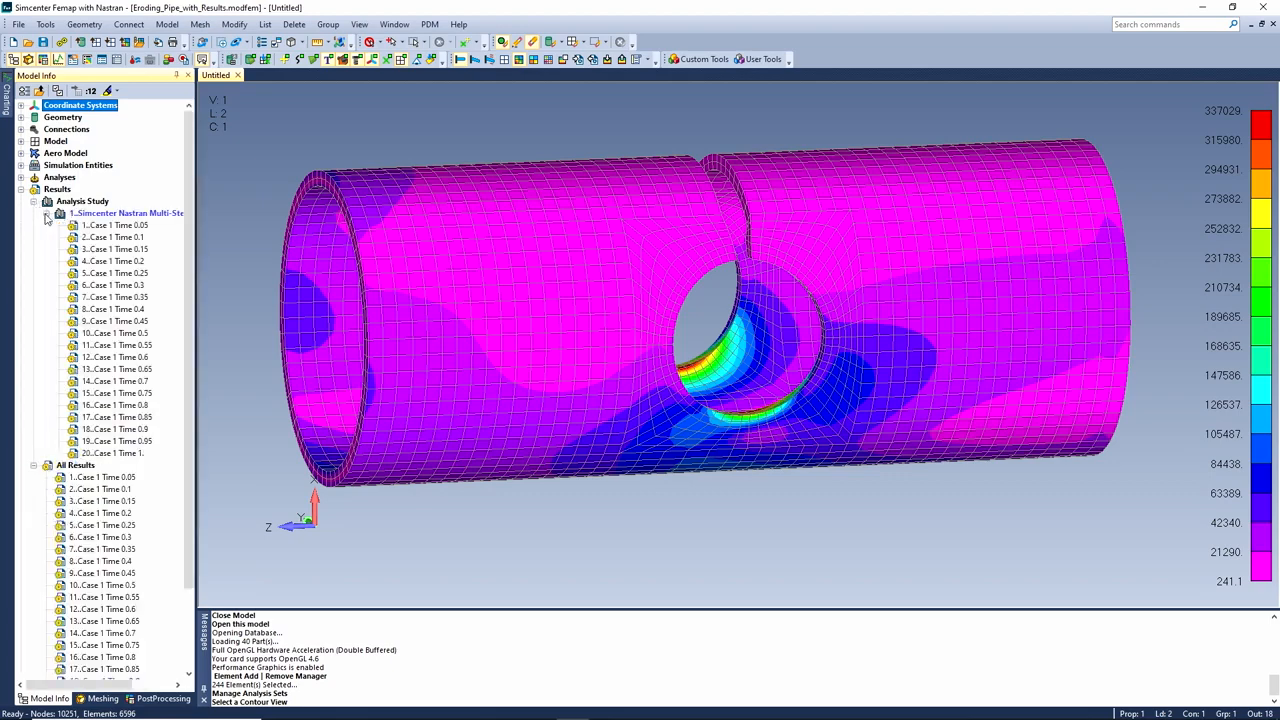
{"action": "right_click", "coordinate": [126, 215]}
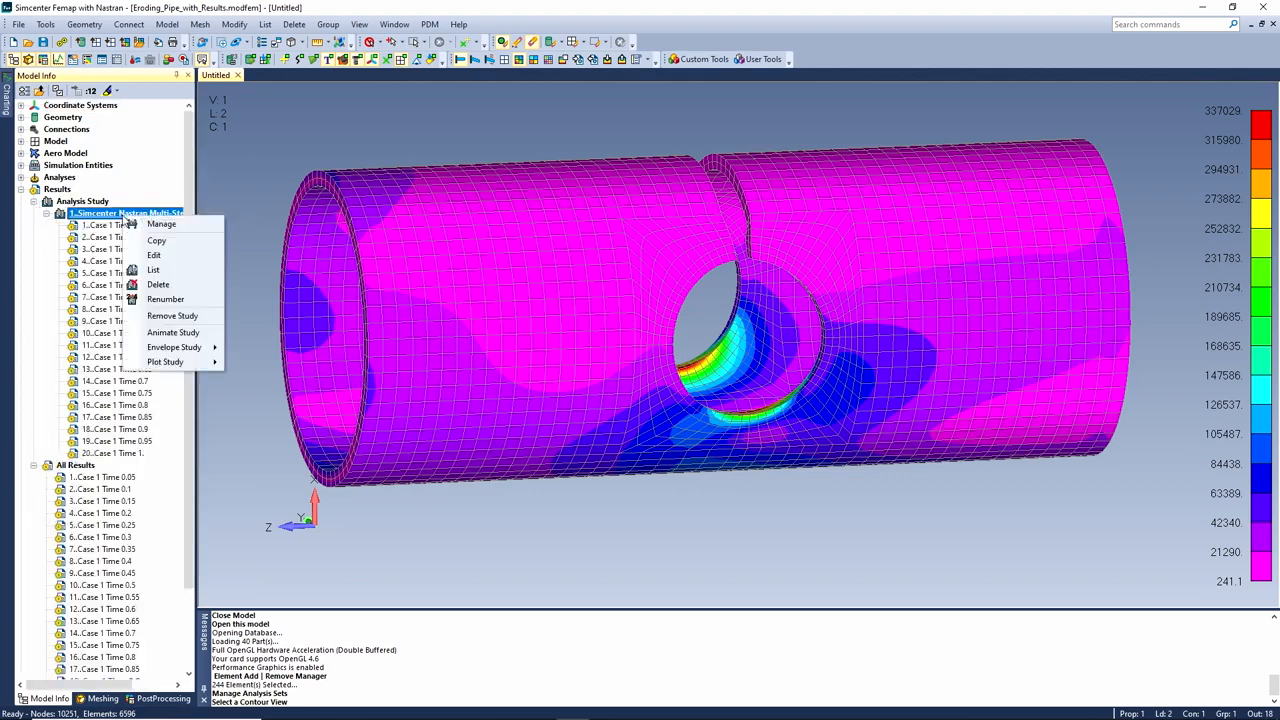
{"action": "left_click", "coordinate": [185, 333]}
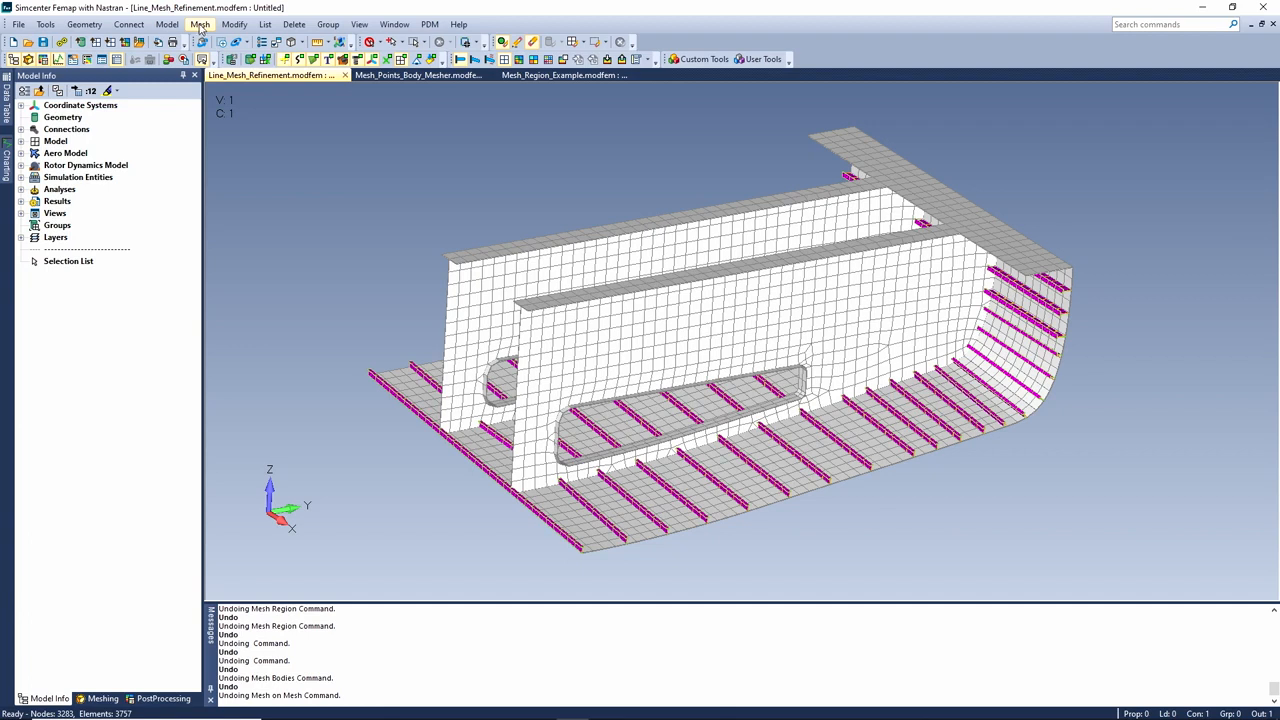
Remesh the 3157 type-17 plate elements over the existing mesh with default sizing
{"action": "left_click", "coordinate": [200, 27]}
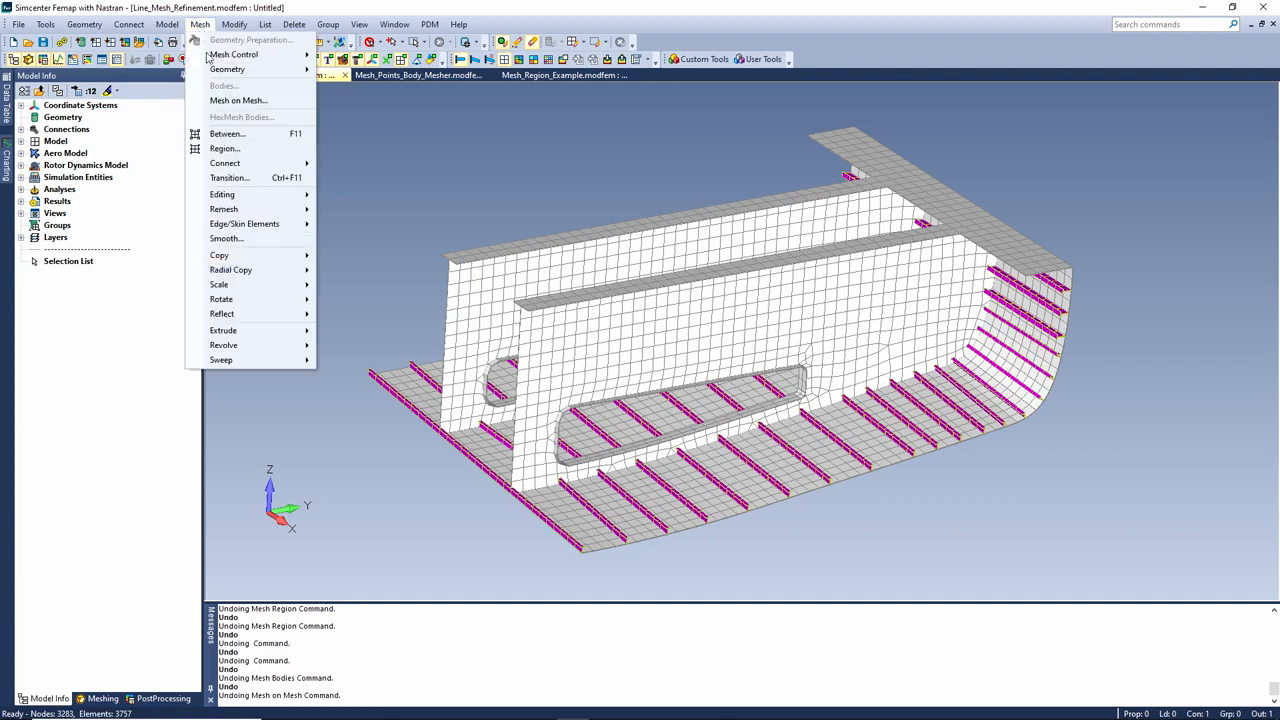
{"action": "left_click", "coordinate": [225, 100]}
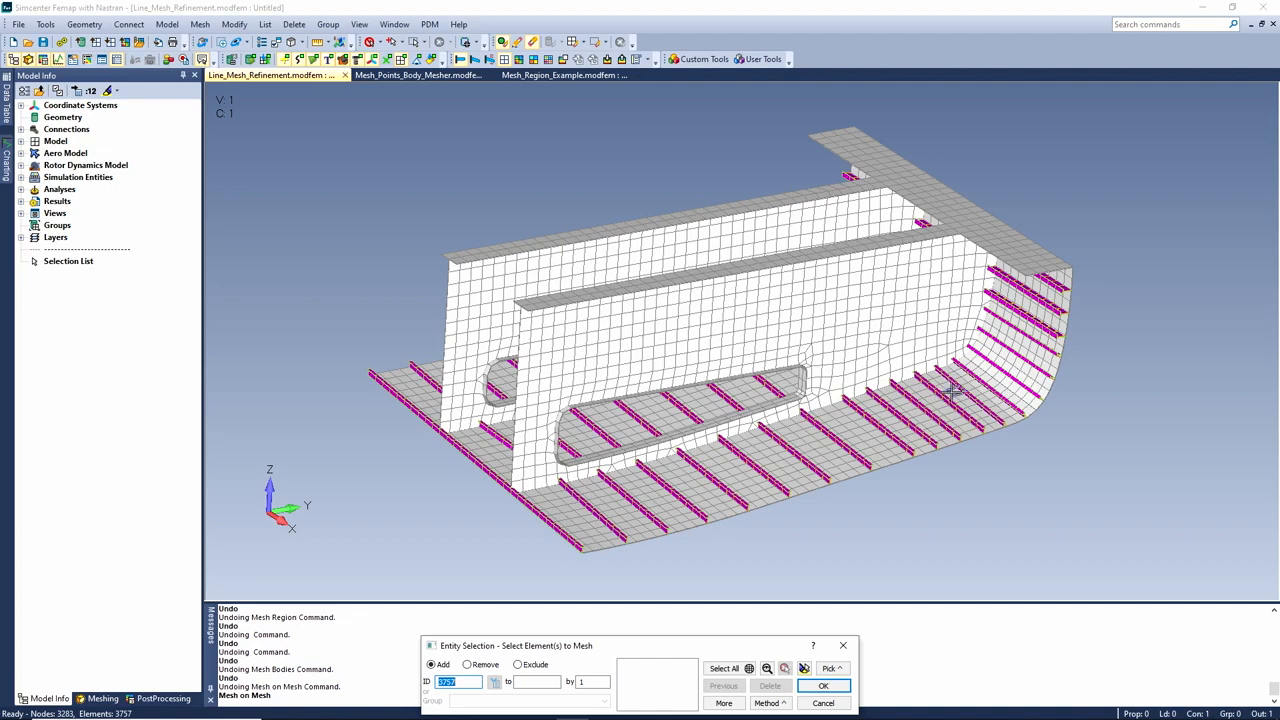
{"action": "left_click", "coordinate": [769, 703]}
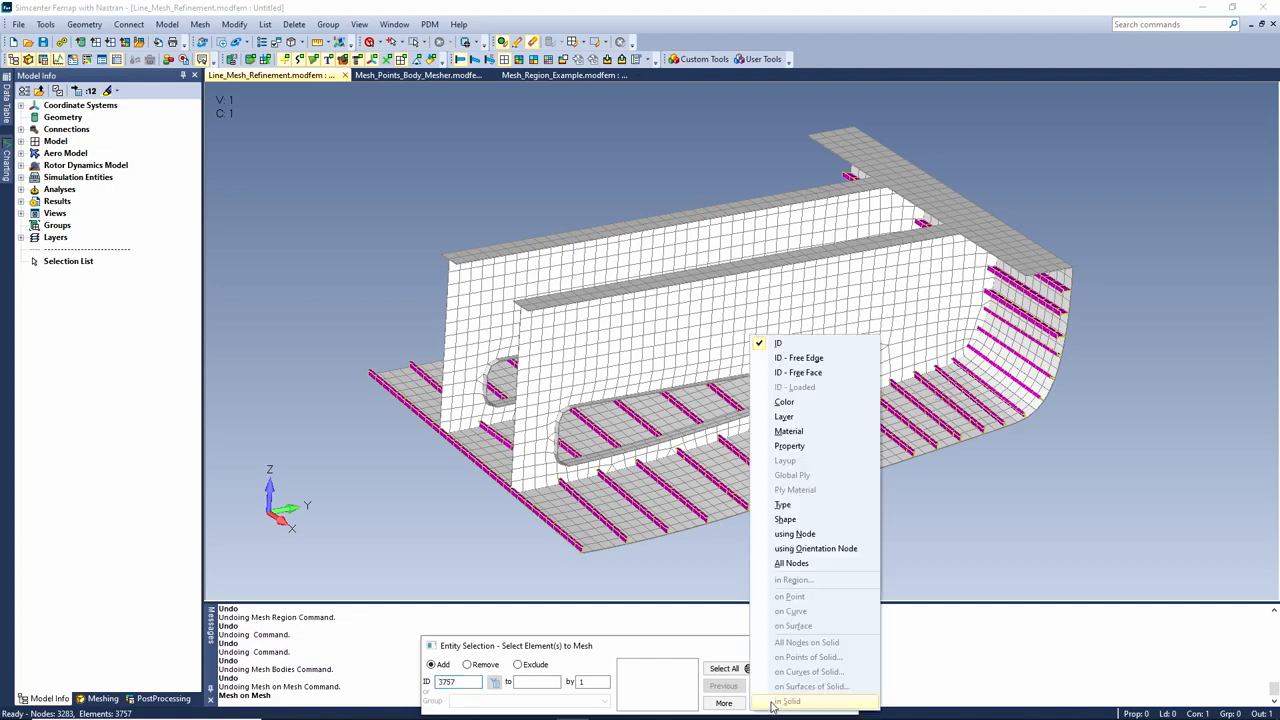
{"action": "left_click", "coordinate": [806, 501]}
{"action": "left_click", "coordinate": [758, 503]}
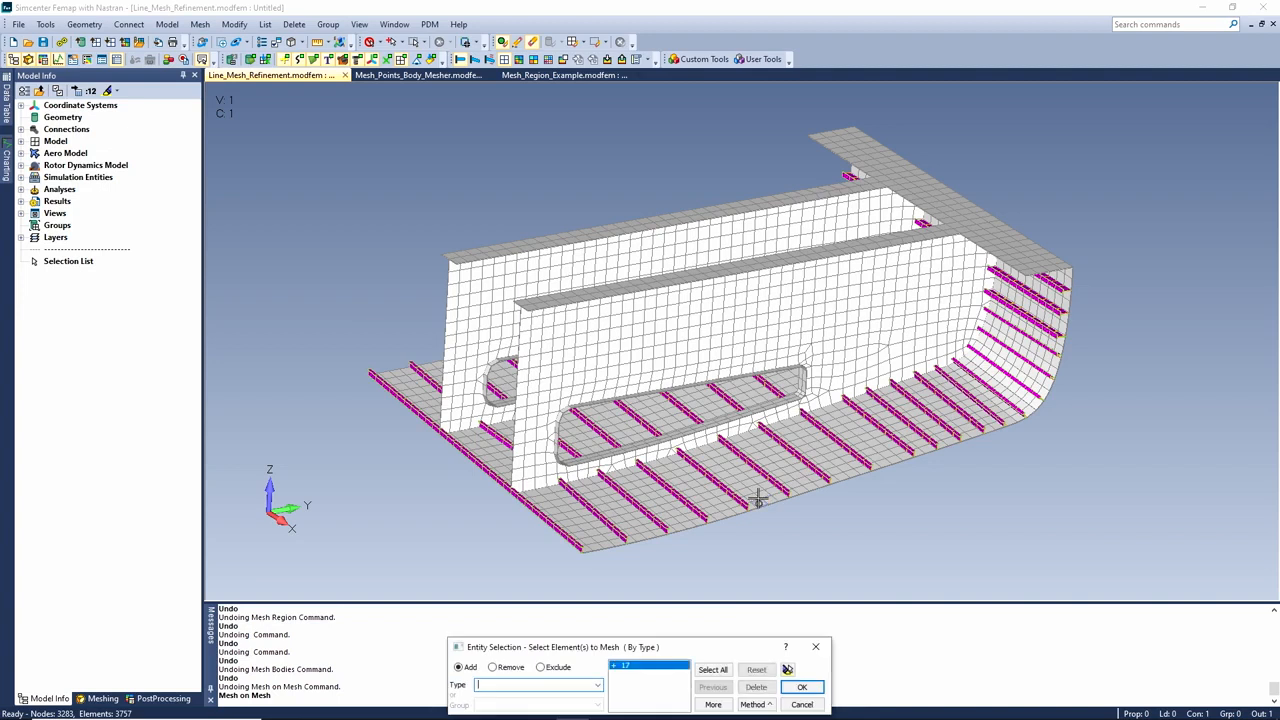
{"action": "left_click", "coordinate": [803, 688]}
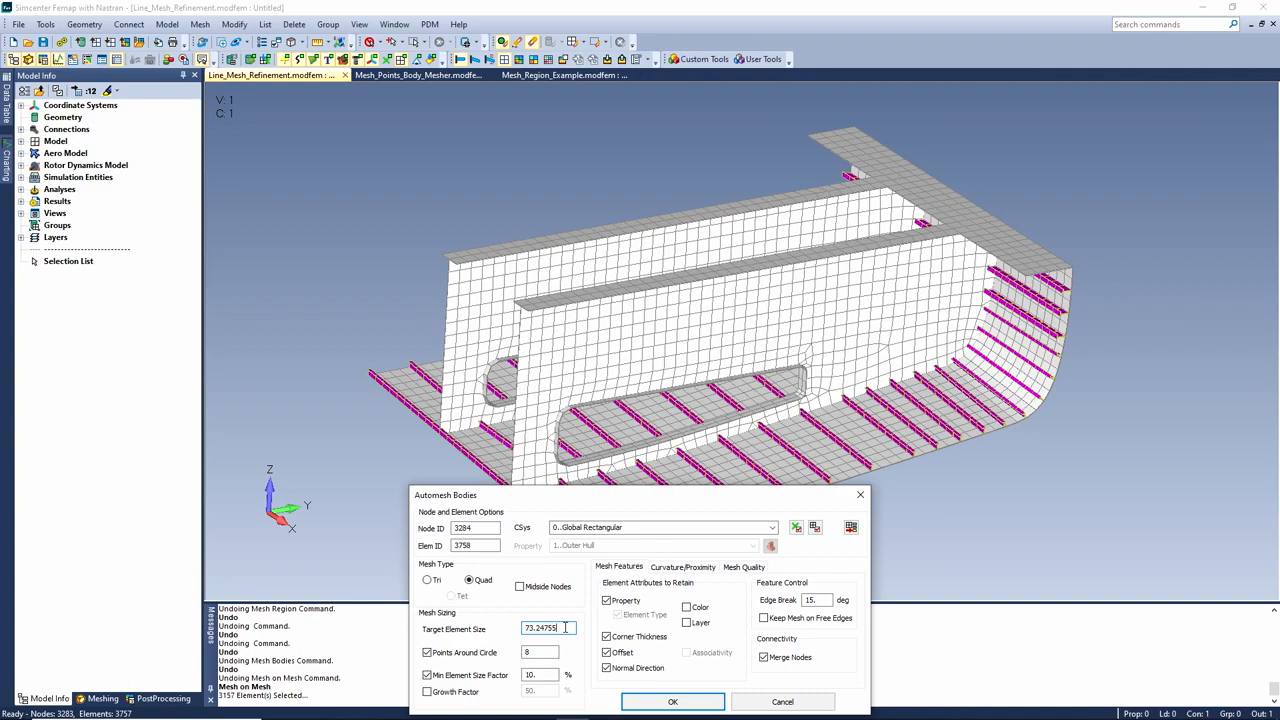
{"action": "left_click", "coordinate": [672, 701]}
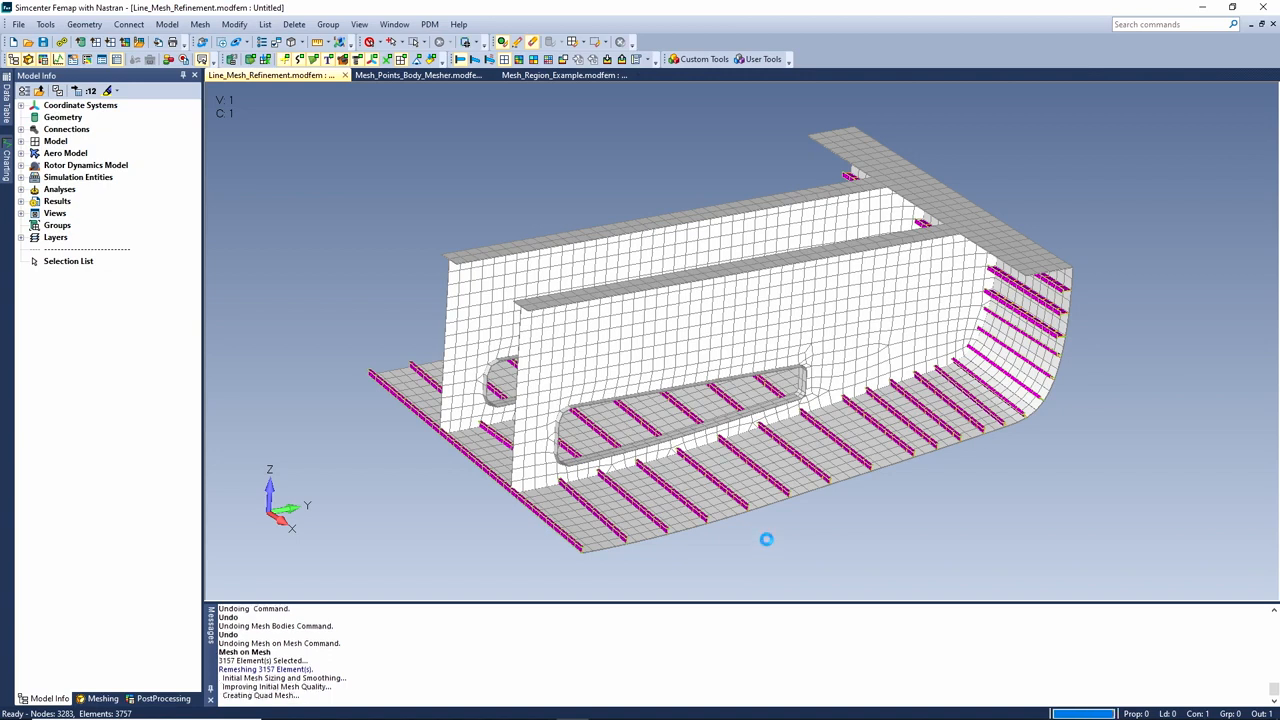
Zoom into the remeshed stiffener area, then undo the remesh
{"action": "left_click", "coordinate": [223, 44]}
{"action": "left_click", "coordinate": [766, 480]}
{"action": "left_click", "coordinate": [803, 513]}
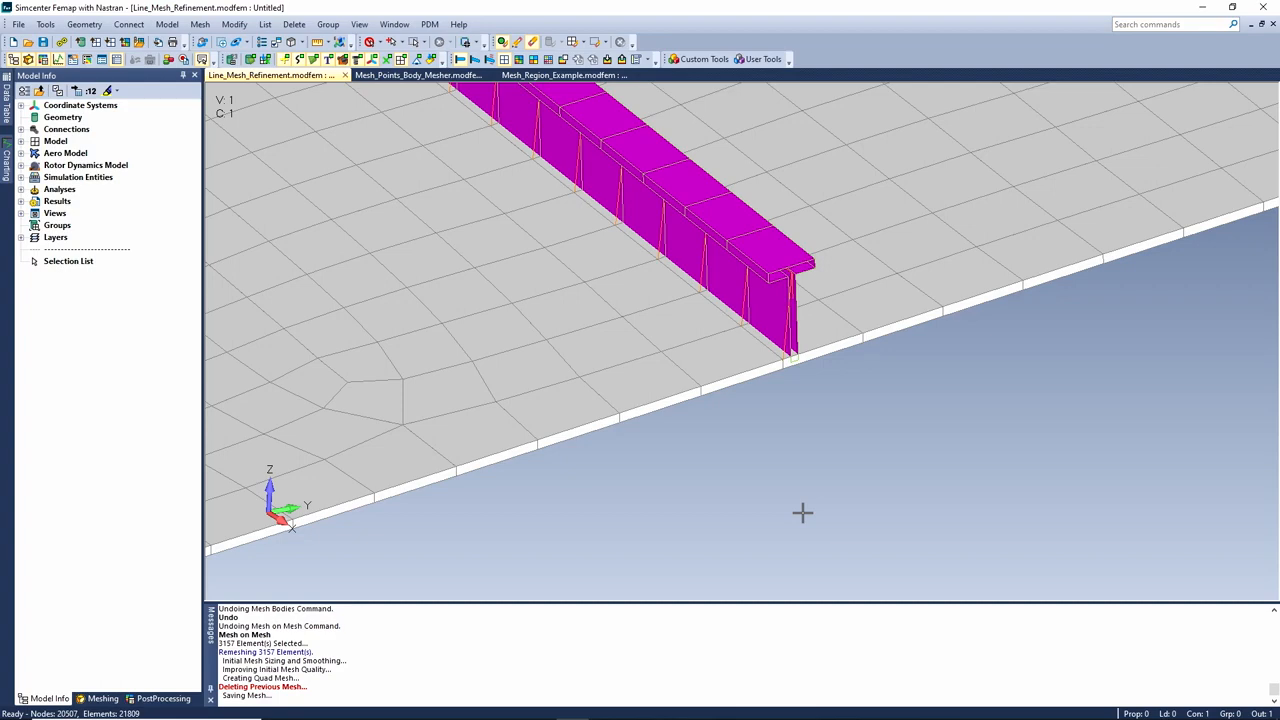
{"action": "key", "text": "ctrl+z"}
{"action": "key", "text": "ctrl+z"}
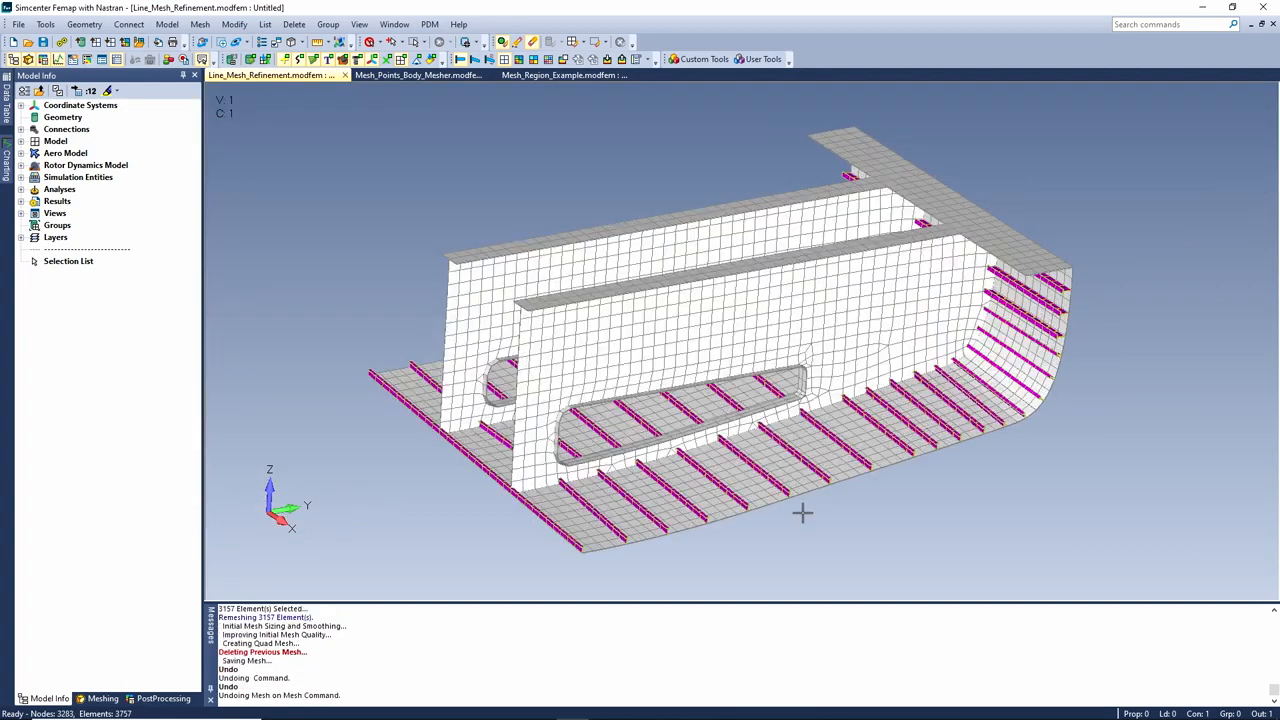
Remesh the type-17 plate elements again with a target element size of 150
{"action": "left_click", "coordinate": [204, 27]}
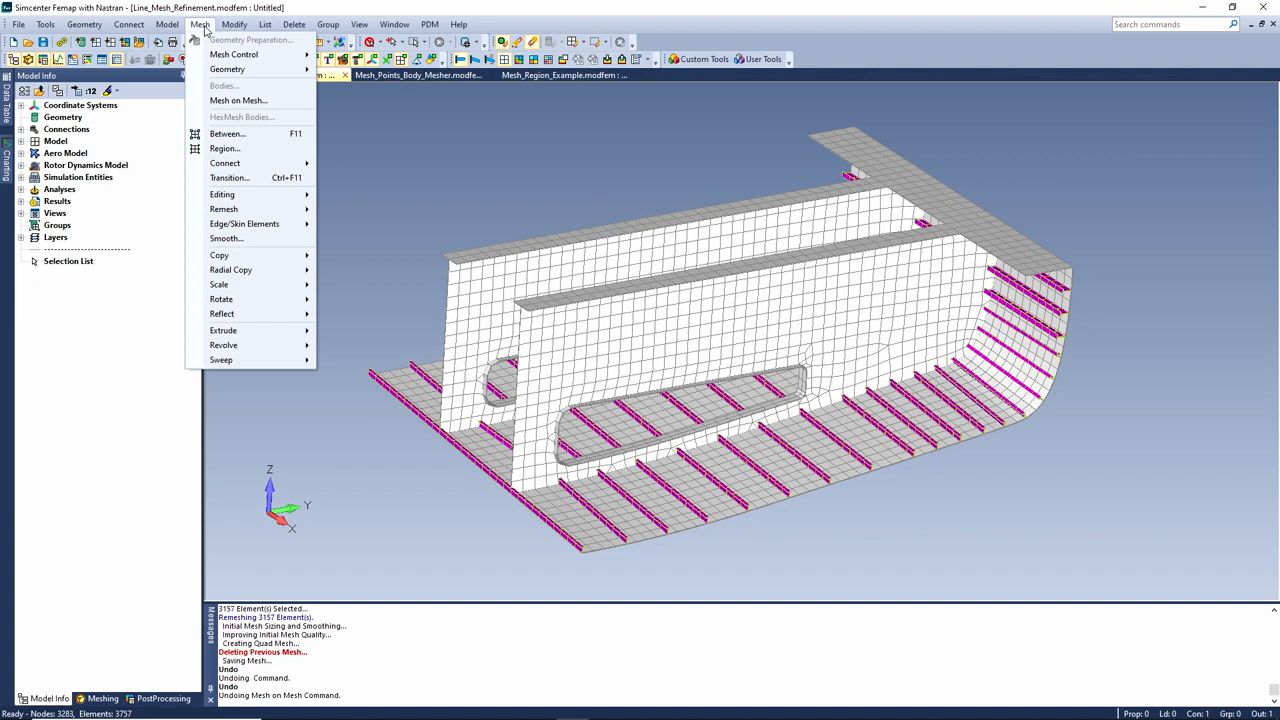
{"action": "left_click", "coordinate": [237, 101]}
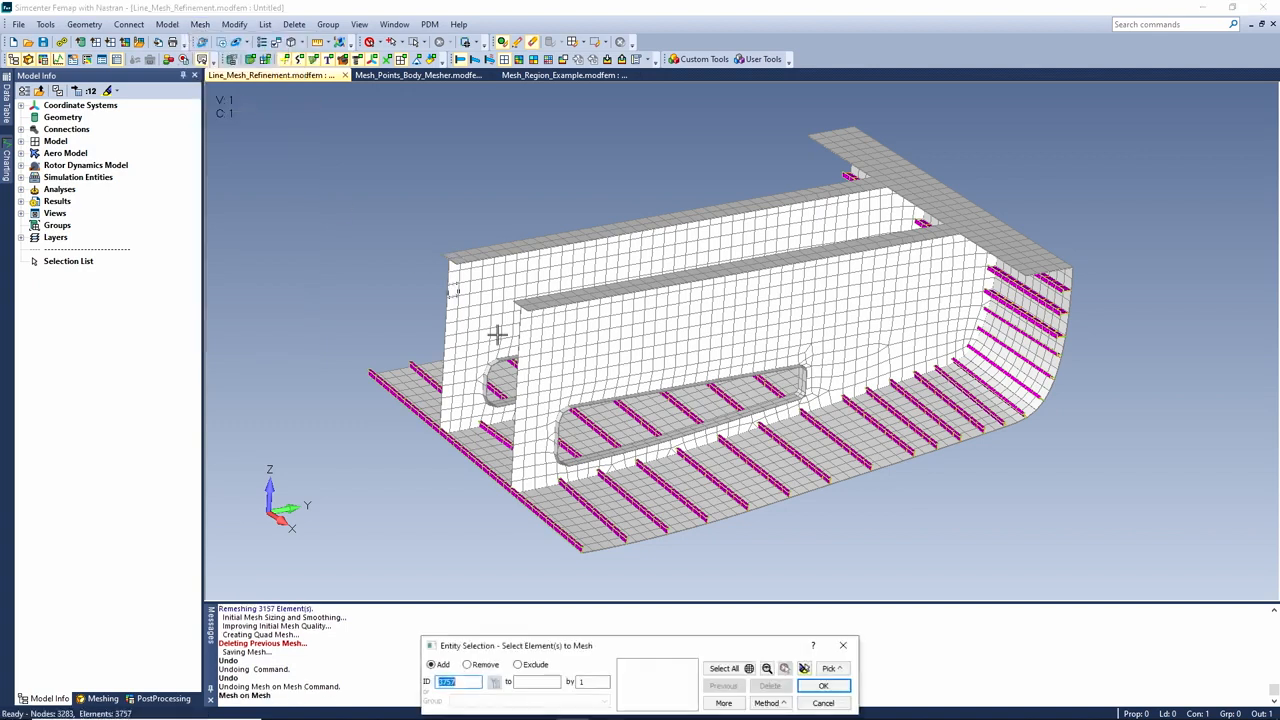
{"action": "left_click", "coordinate": [770, 706]}
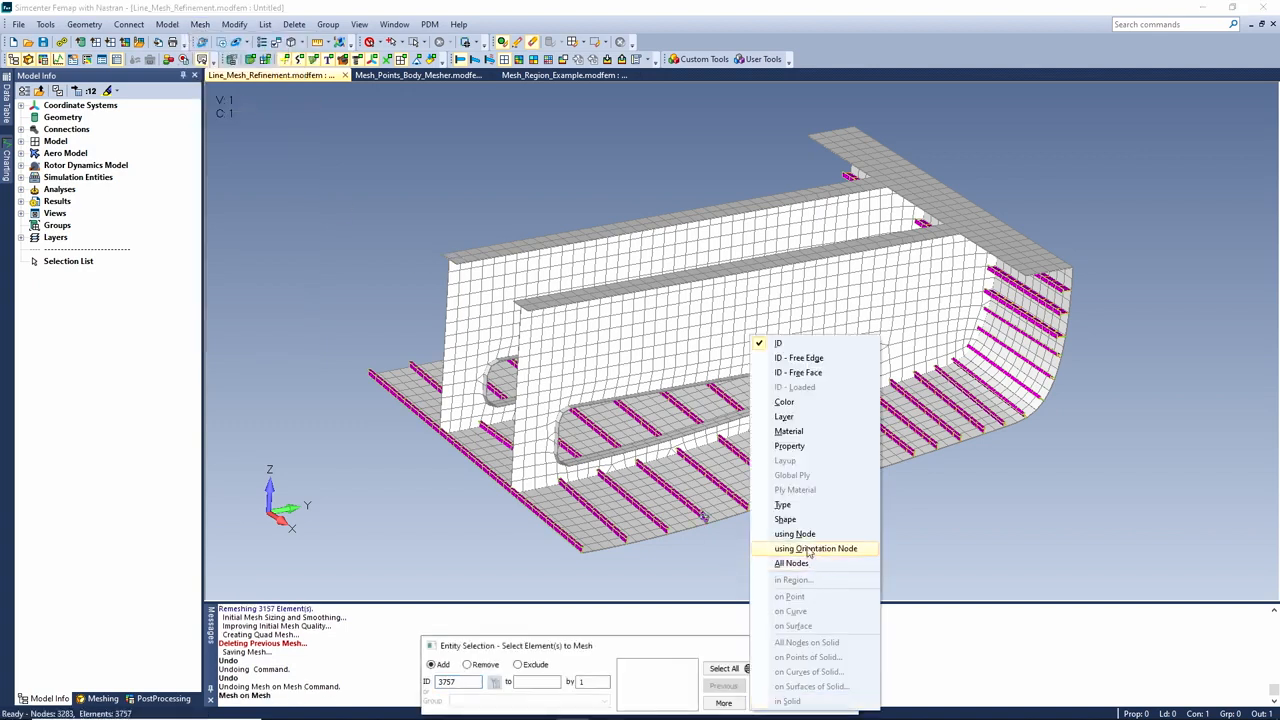
{"action": "left_click", "coordinate": [785, 507]}
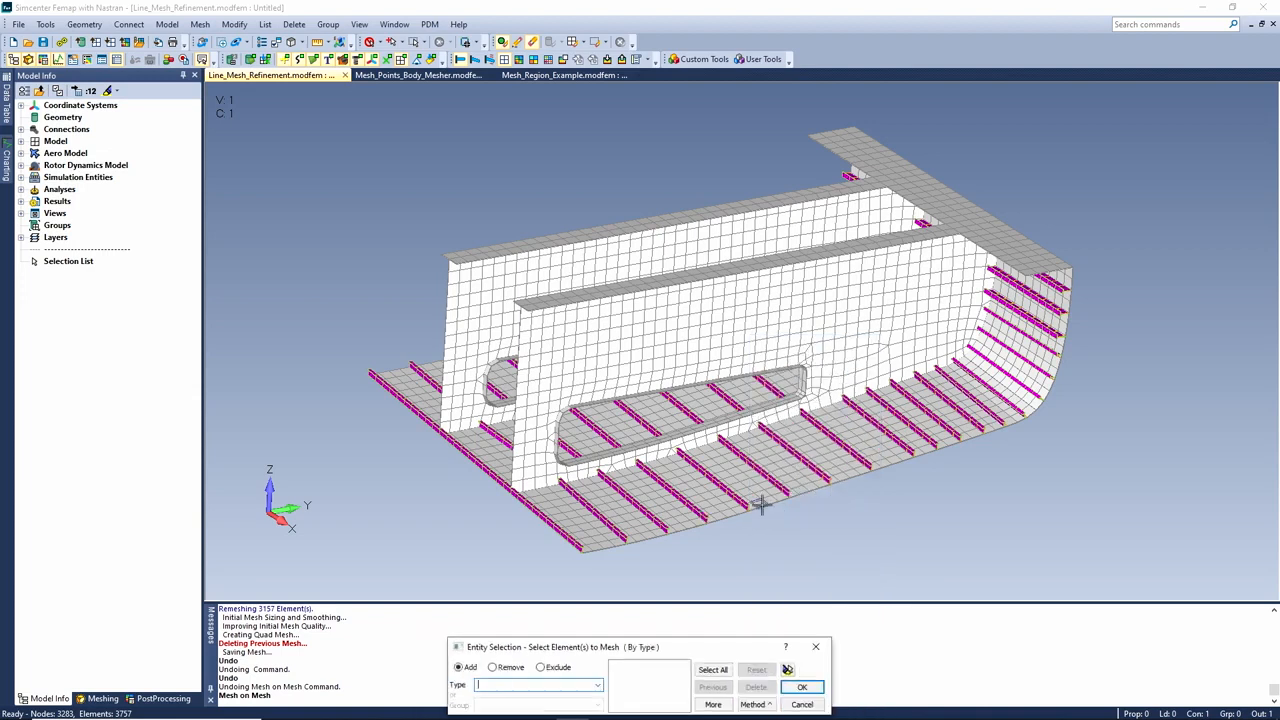
{"action": "left_click", "coordinate": [760, 505]}
{"action": "left_click", "coordinate": [803, 688]}
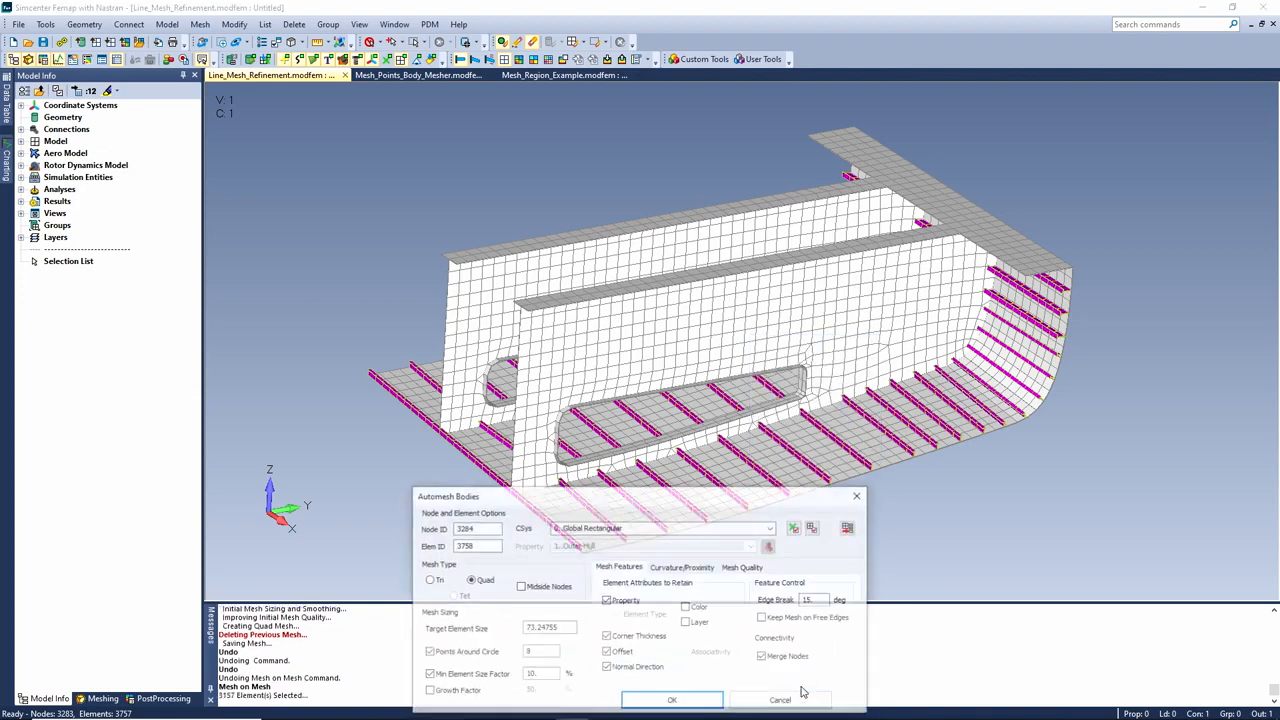
{"action": "type", "text": "150"}
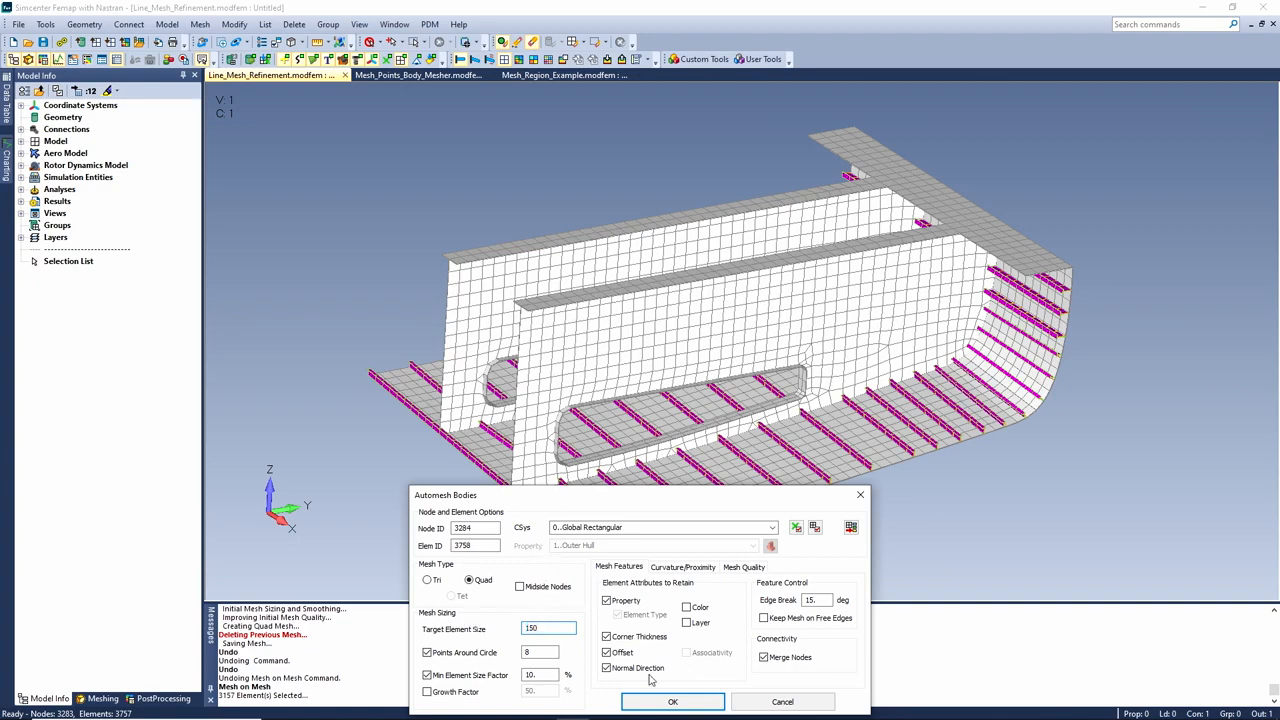
{"action": "left_click", "coordinate": [668, 701]}
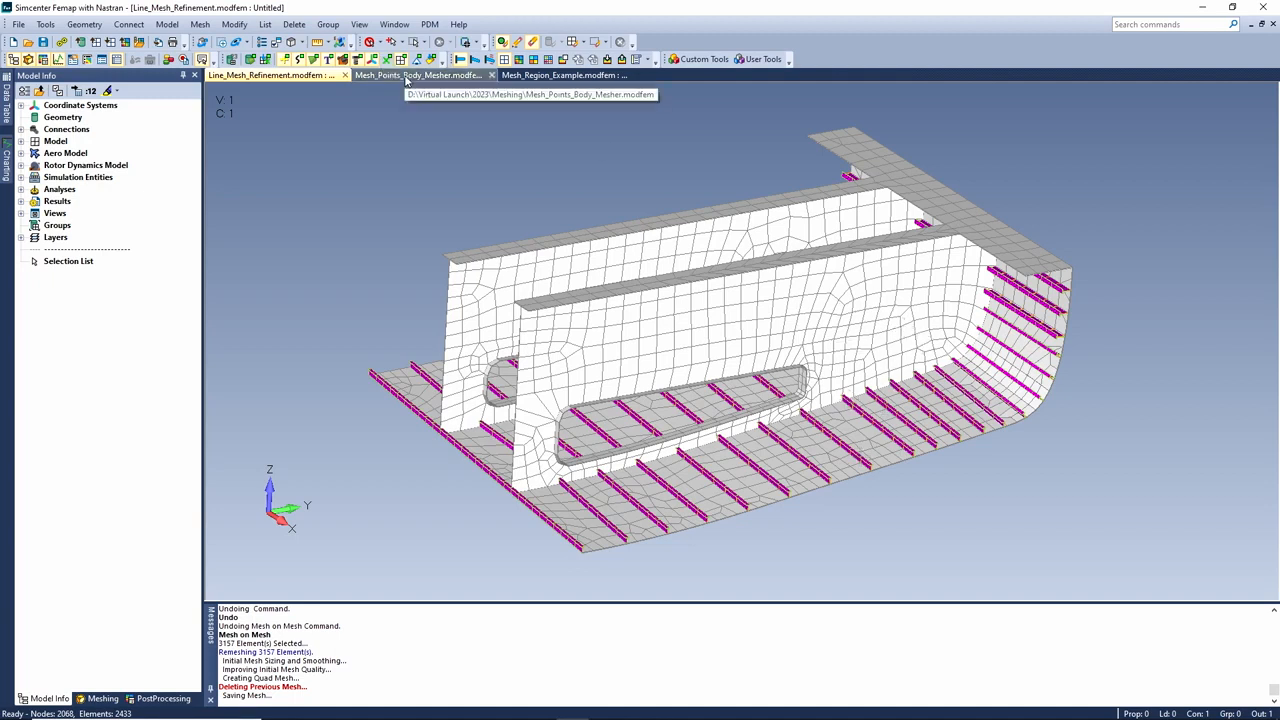
Automesh the cyan body in the Mesh_Points_Body_Mesher model with quad elements
{"action": "left_click", "coordinate": [407, 78]}
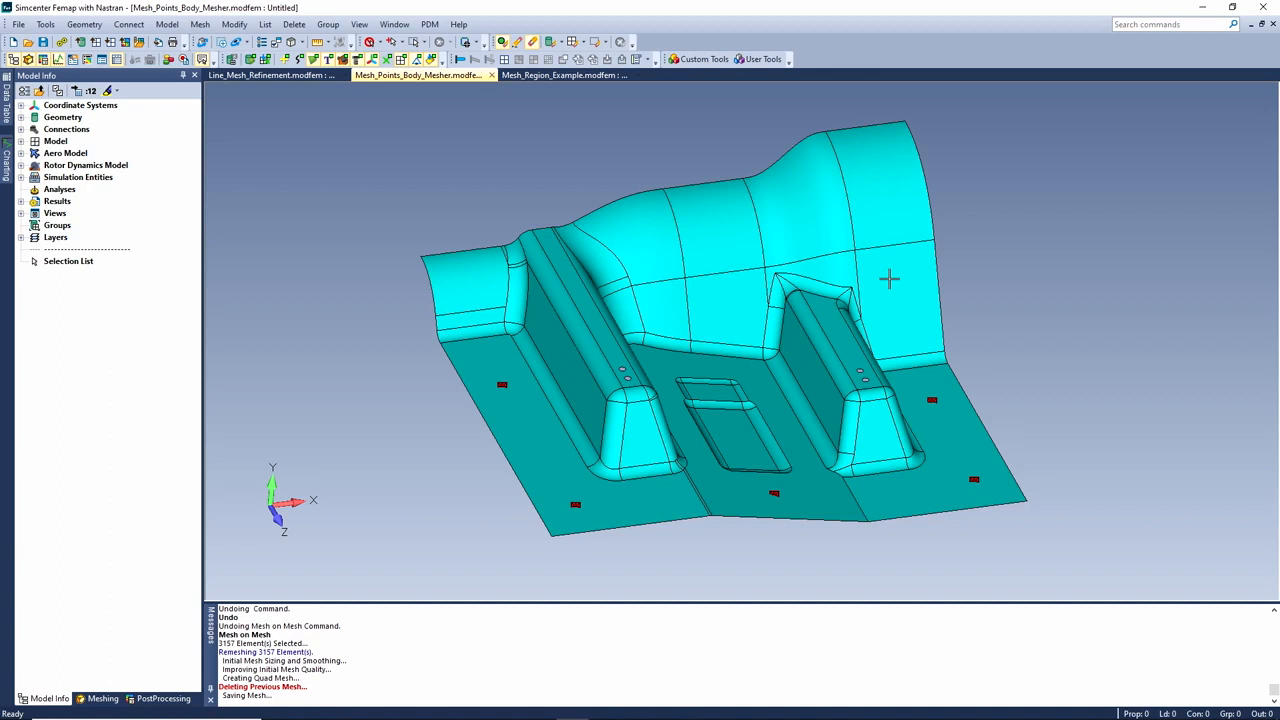
{"action": "left_click", "coordinate": [201, 26]}
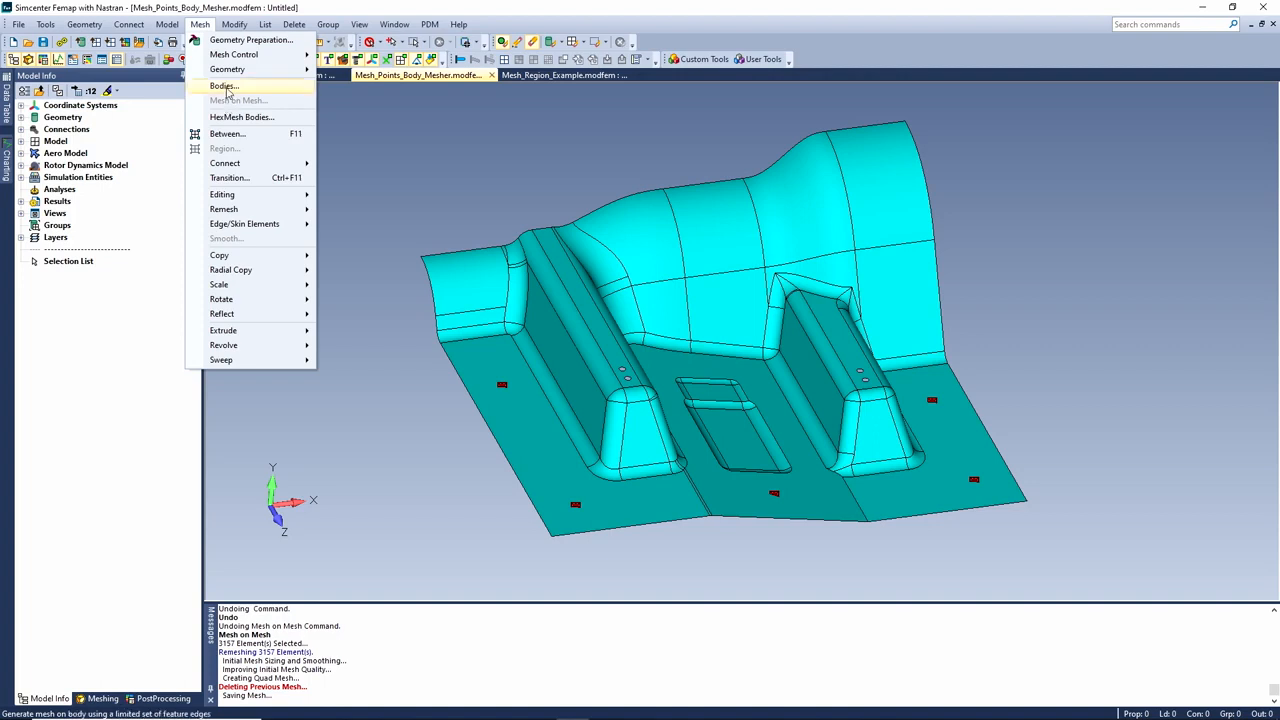
{"action": "left_click", "coordinate": [224, 86]}
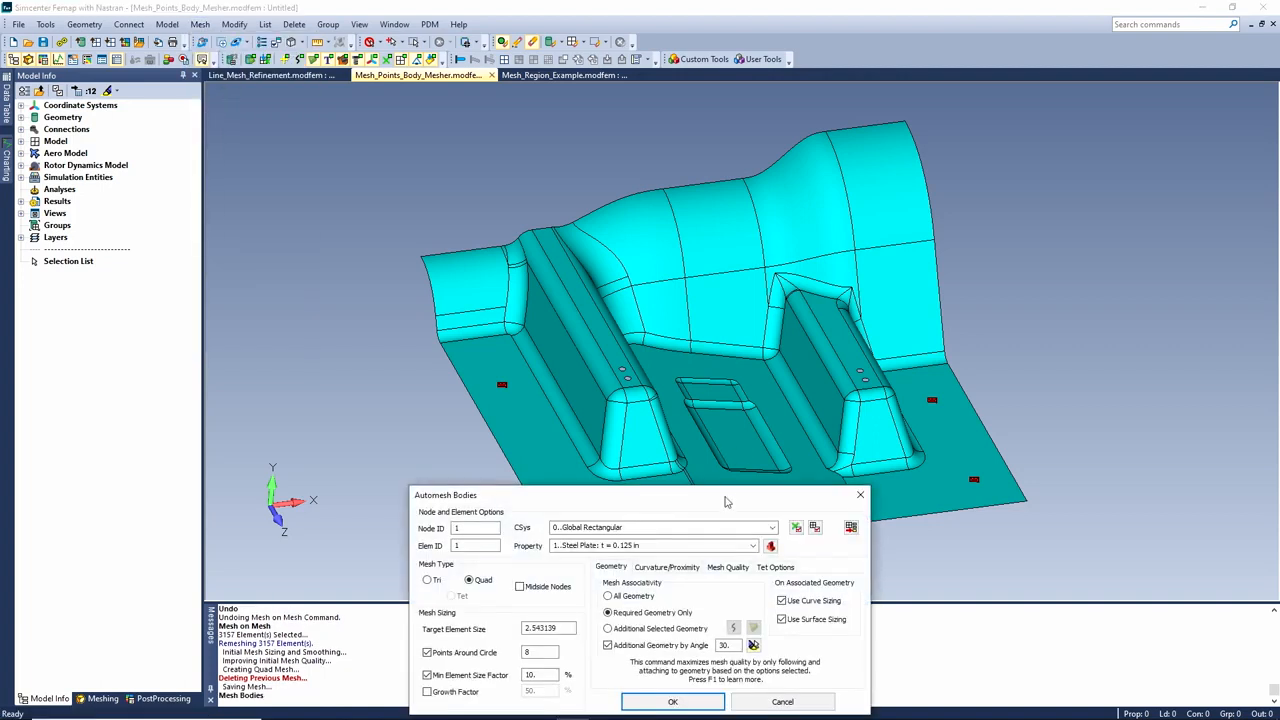
{"action": "left_click_drag", "start_coordinate": [640, 503], "coordinate": [263, 469]}
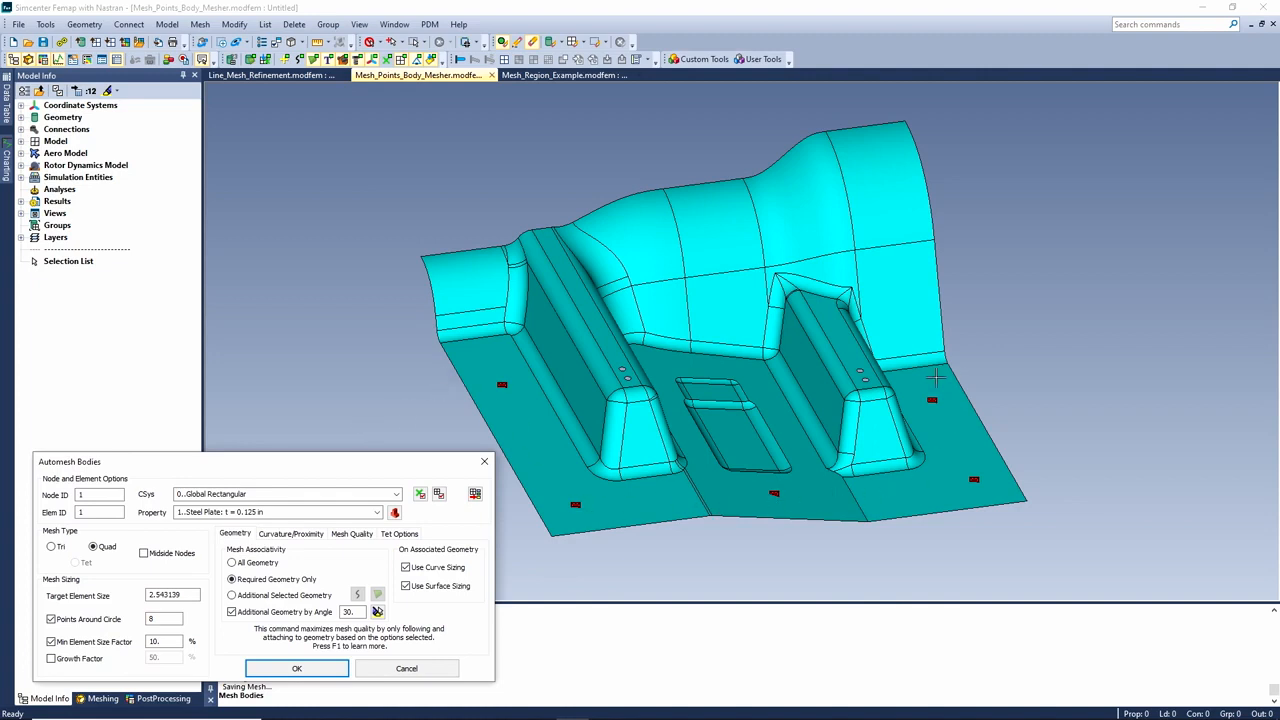
{"action": "left_click_drag", "start_coordinate": [385, 459], "coordinate": [398, 89]}
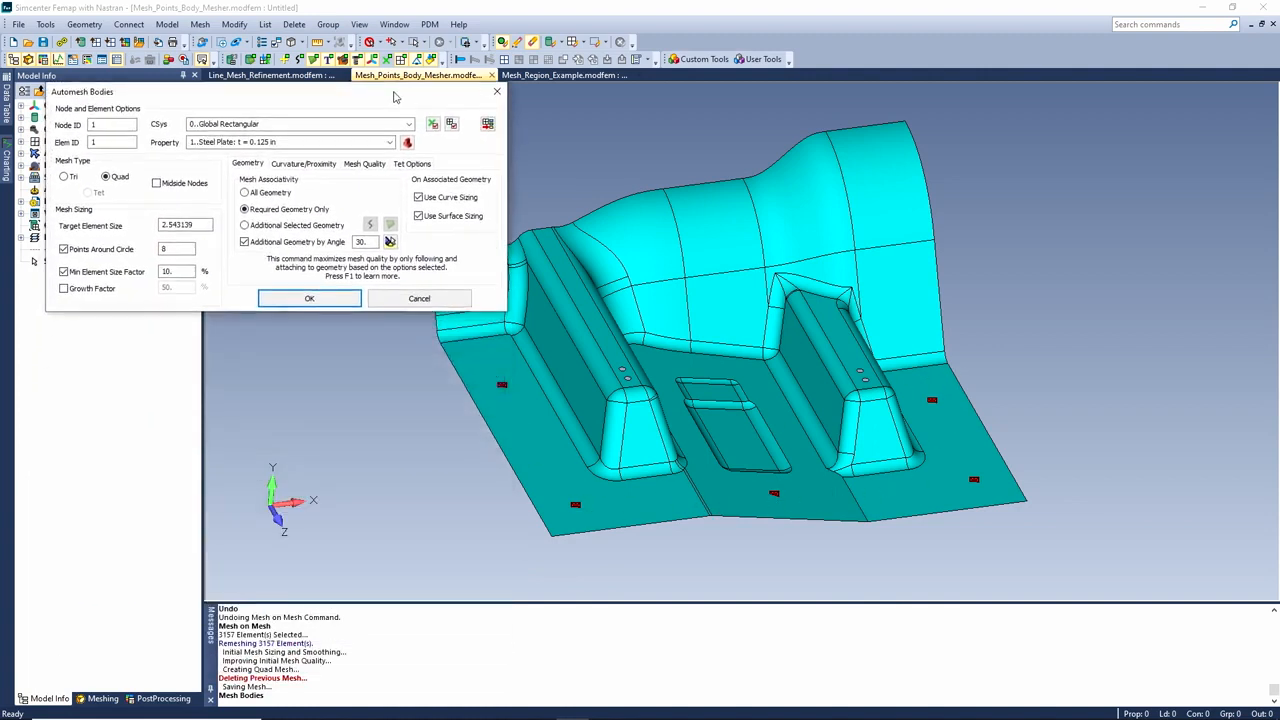
{"action": "left_click", "coordinate": [310, 299]}
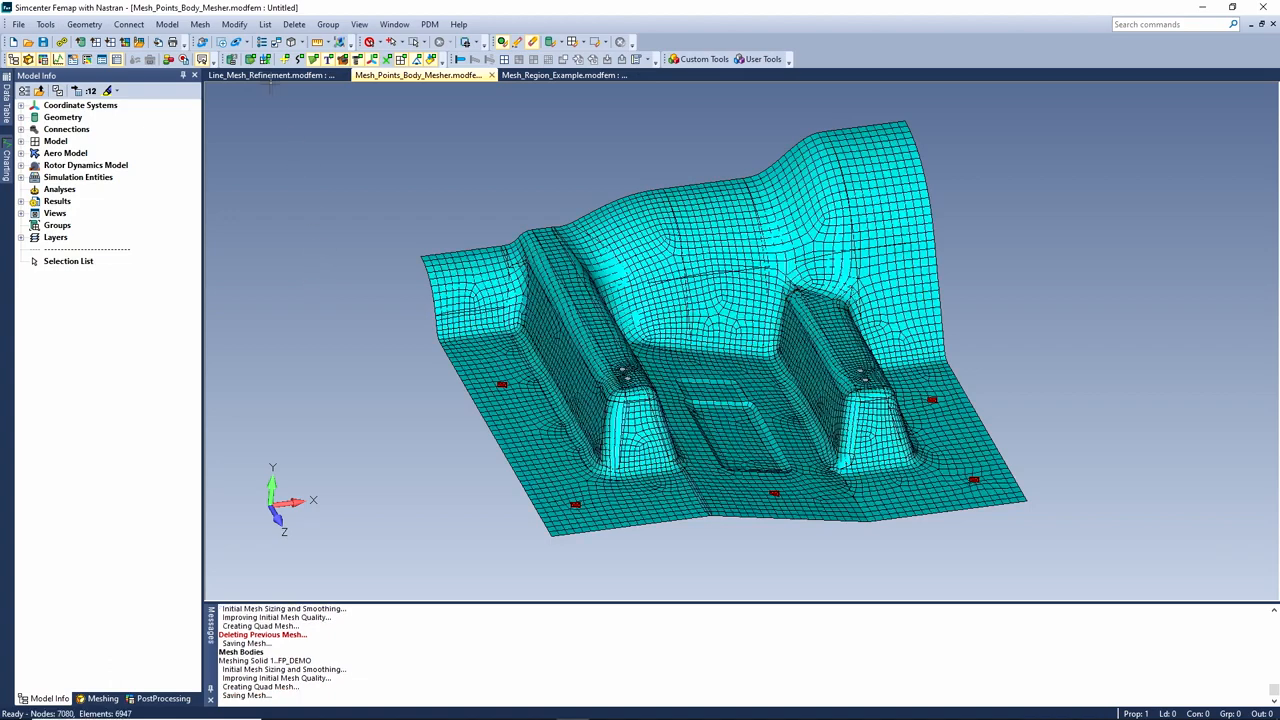
Zoom in around the red mesh point, then switch to the Mesh_Region_Example model
{"action": "left_click", "coordinate": [221, 41]}
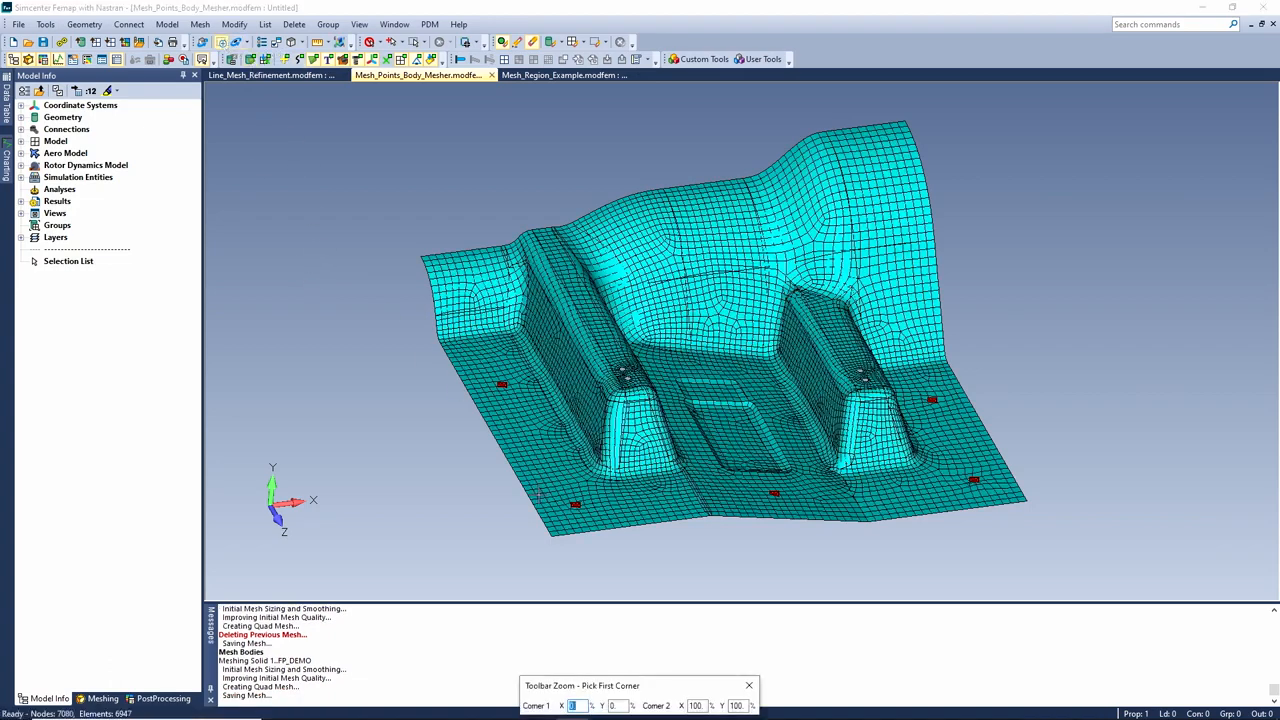
{"action": "left_click", "coordinate": [546, 485]}
{"action": "left_click", "coordinate": [616, 538]}
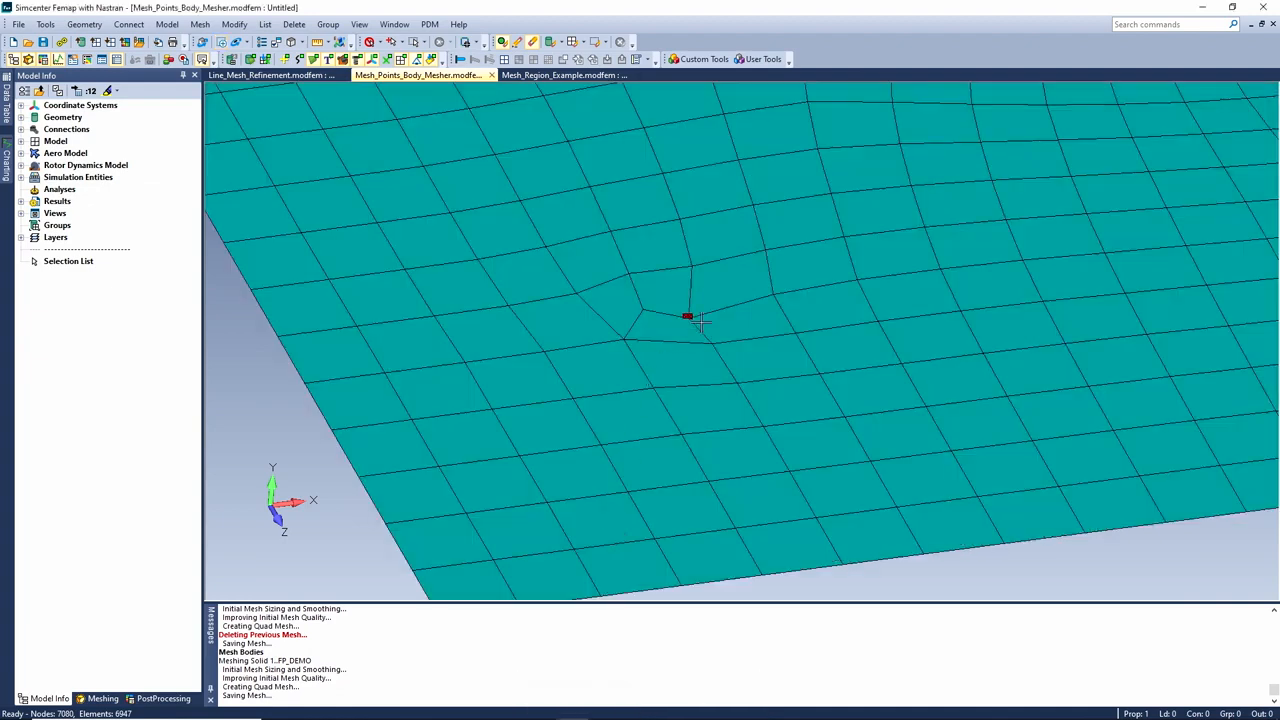
{"action": "left_click", "coordinate": [563, 76]}
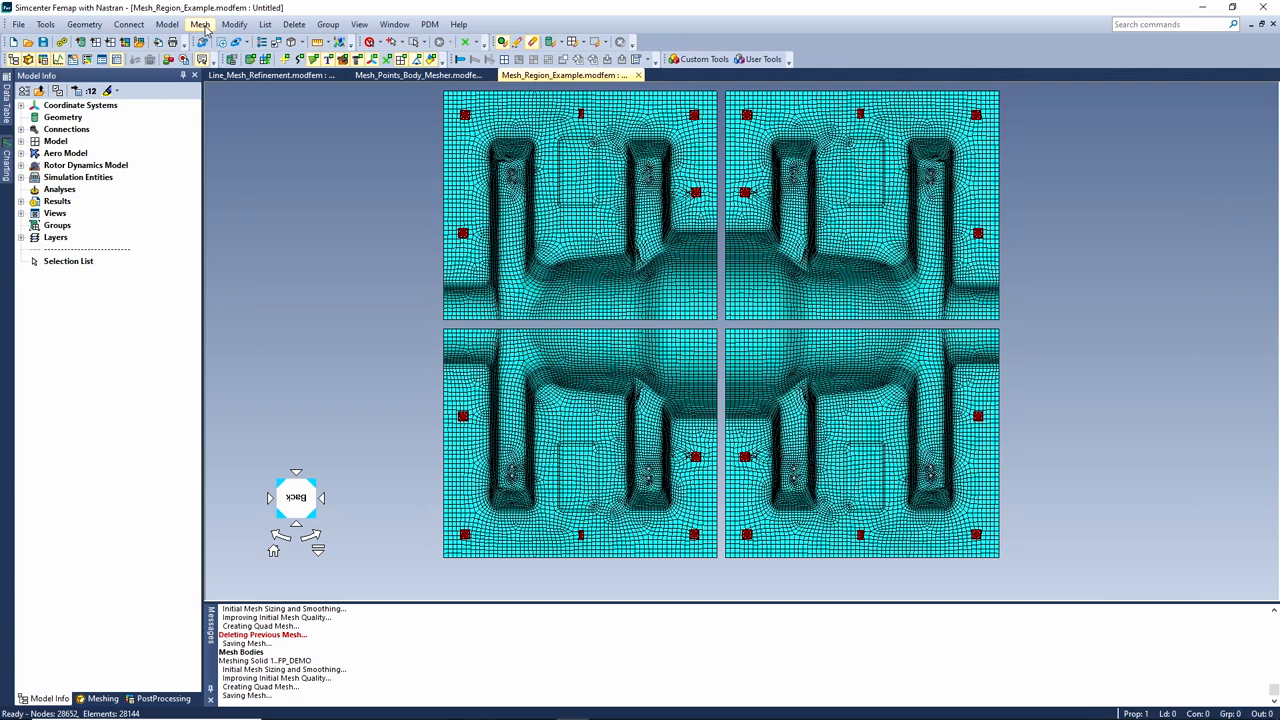
Define a ruled mesh region between the two 128-node sides of the vertical gap
{"action": "left_click", "coordinate": [203, 26]}
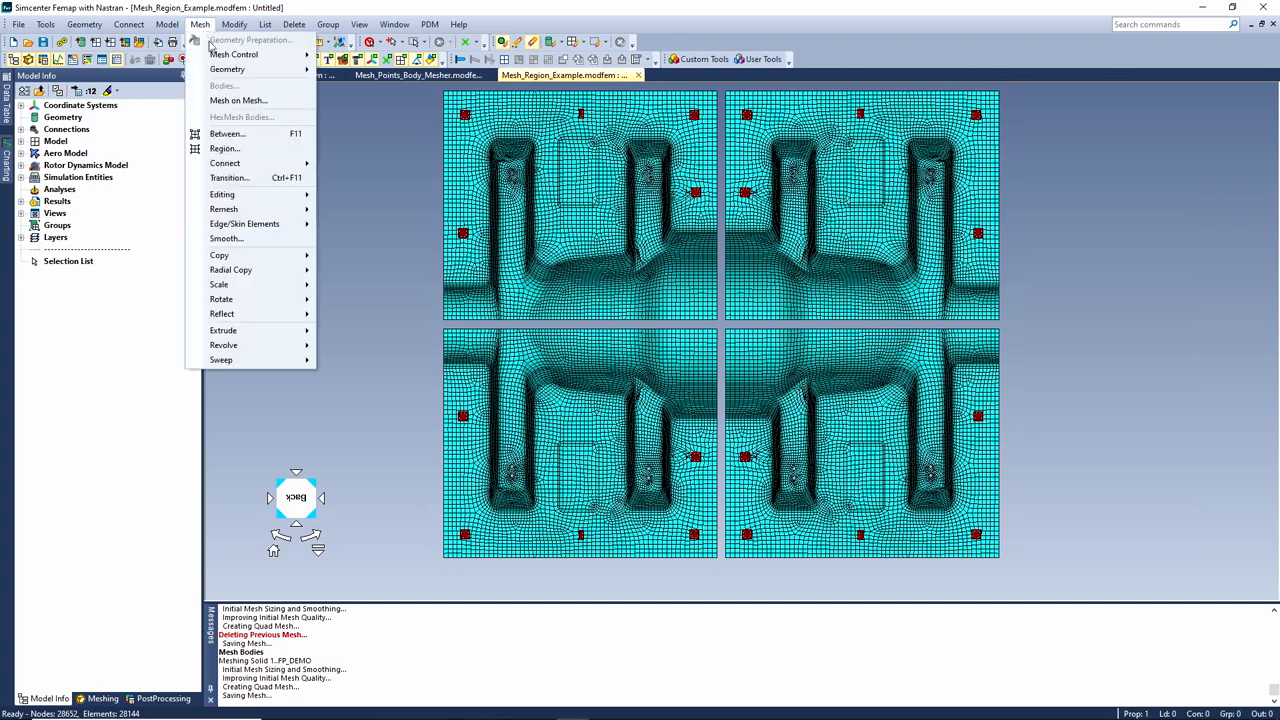
{"action": "left_click", "coordinate": [226, 149]}
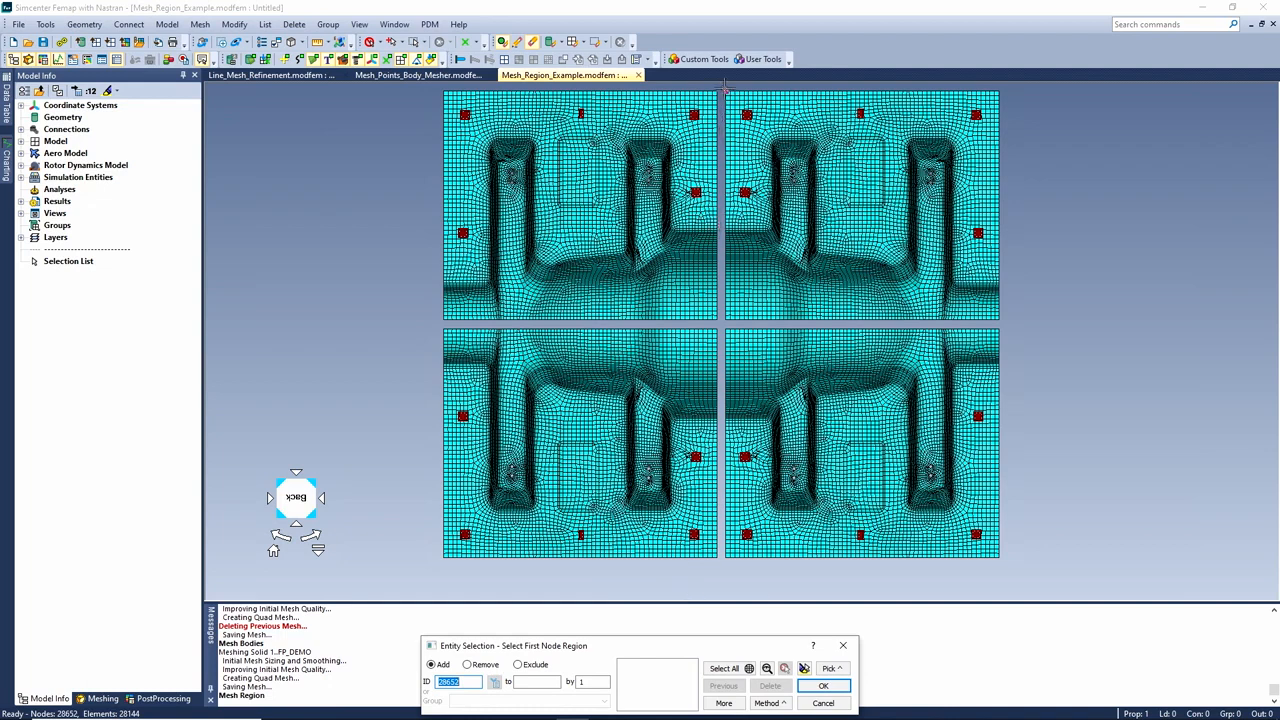
{"action": "left_click_drag", "start_coordinate": [725, 92], "coordinate": [716, 579]}
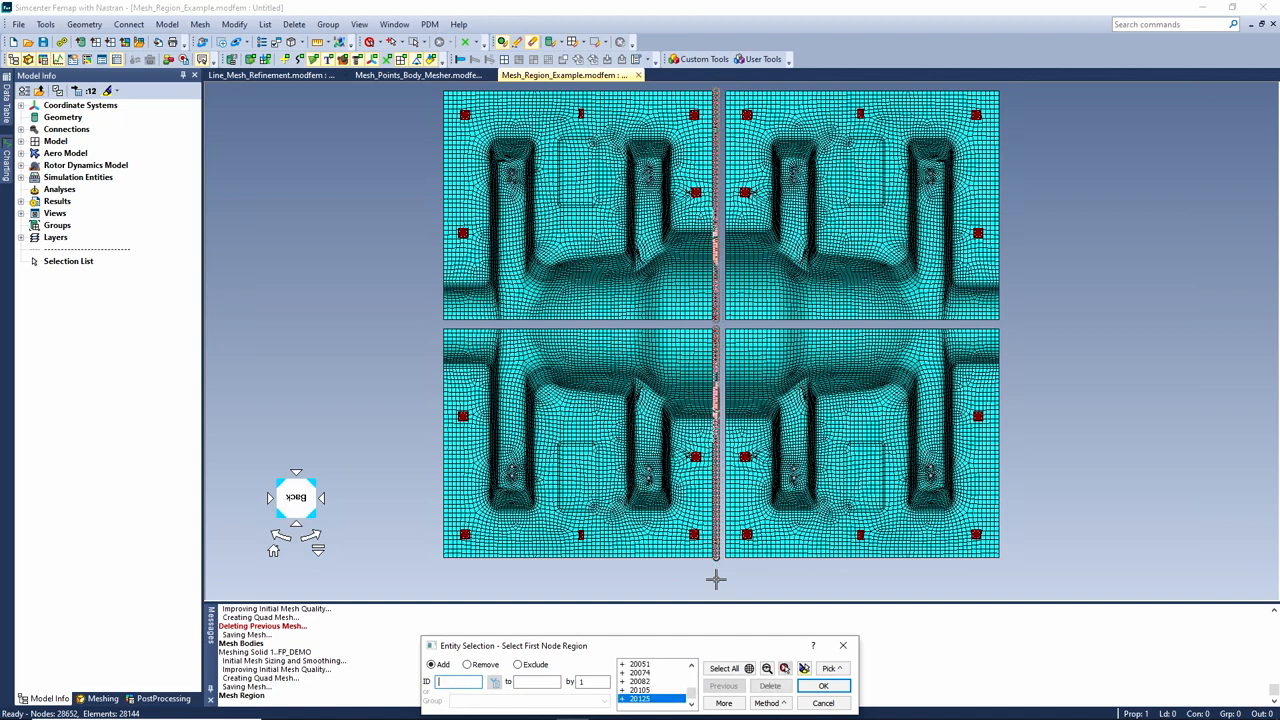
{"action": "left_click", "coordinate": [822, 686]}
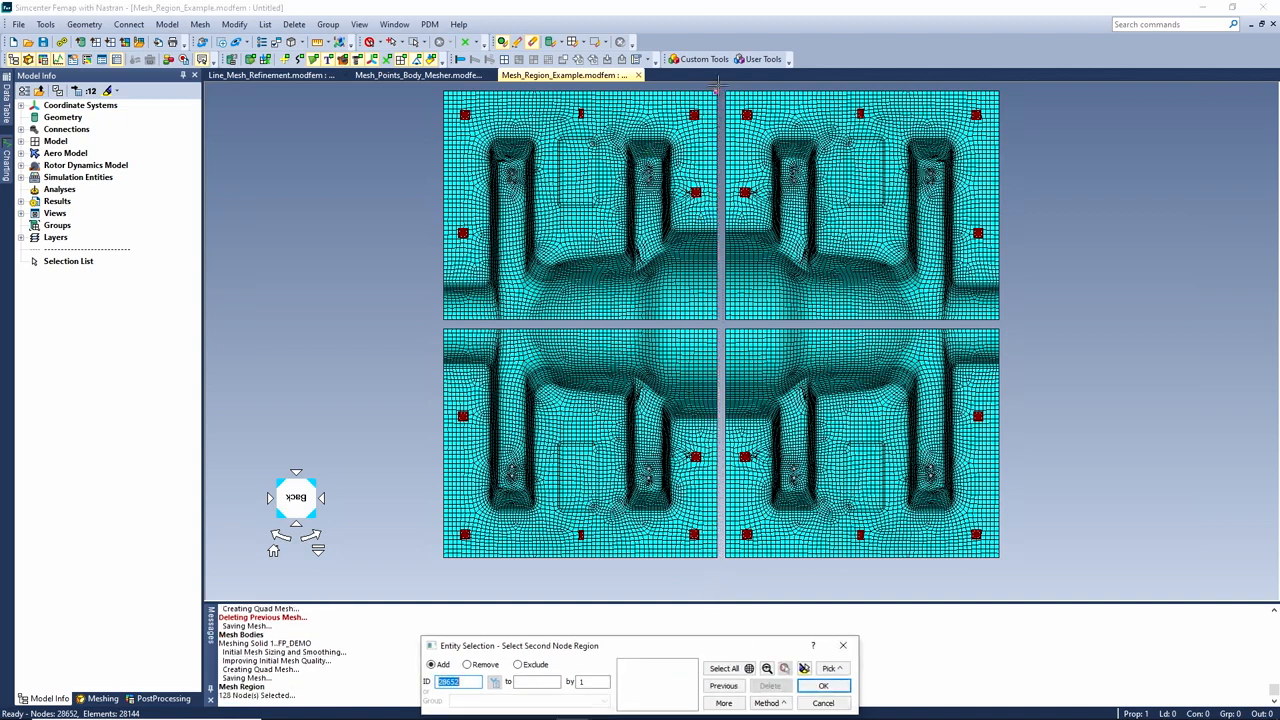
{"action": "left_click_drag", "start_coordinate": [717, 85], "coordinate": [727, 567]}
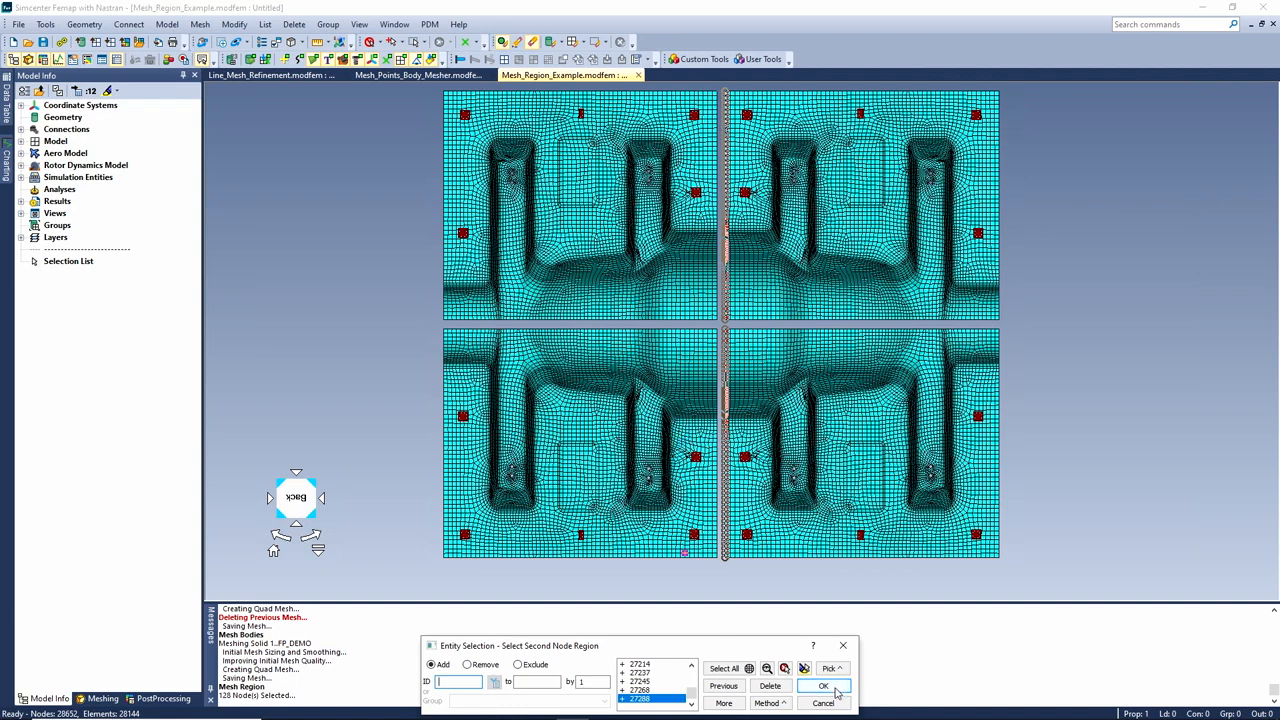
{"action": "left_click", "coordinate": [833, 689]}
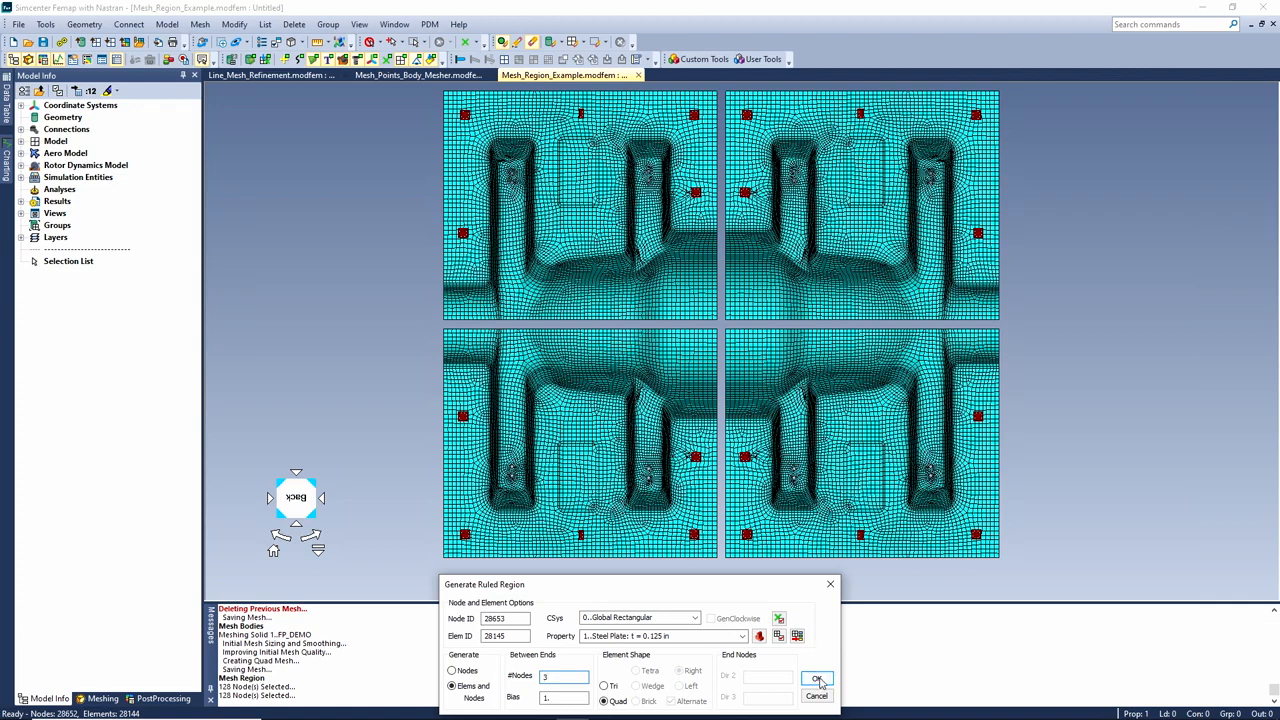
{"action": "left_click", "coordinate": [817, 679]}
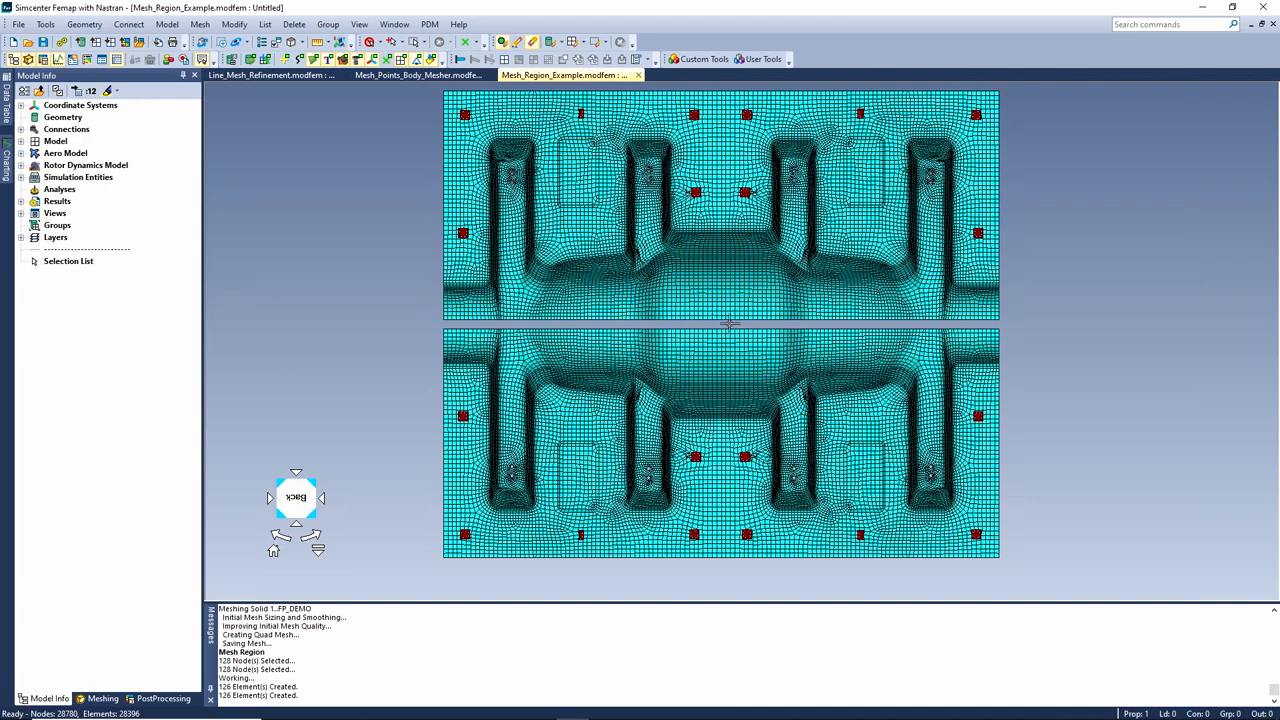
Join the upper and lower plates with a ruled quad strip between their seam nodes
{"action": "right_click", "coordinate": [393, 207]}
{"action": "left_click", "coordinate": [440, 252]}
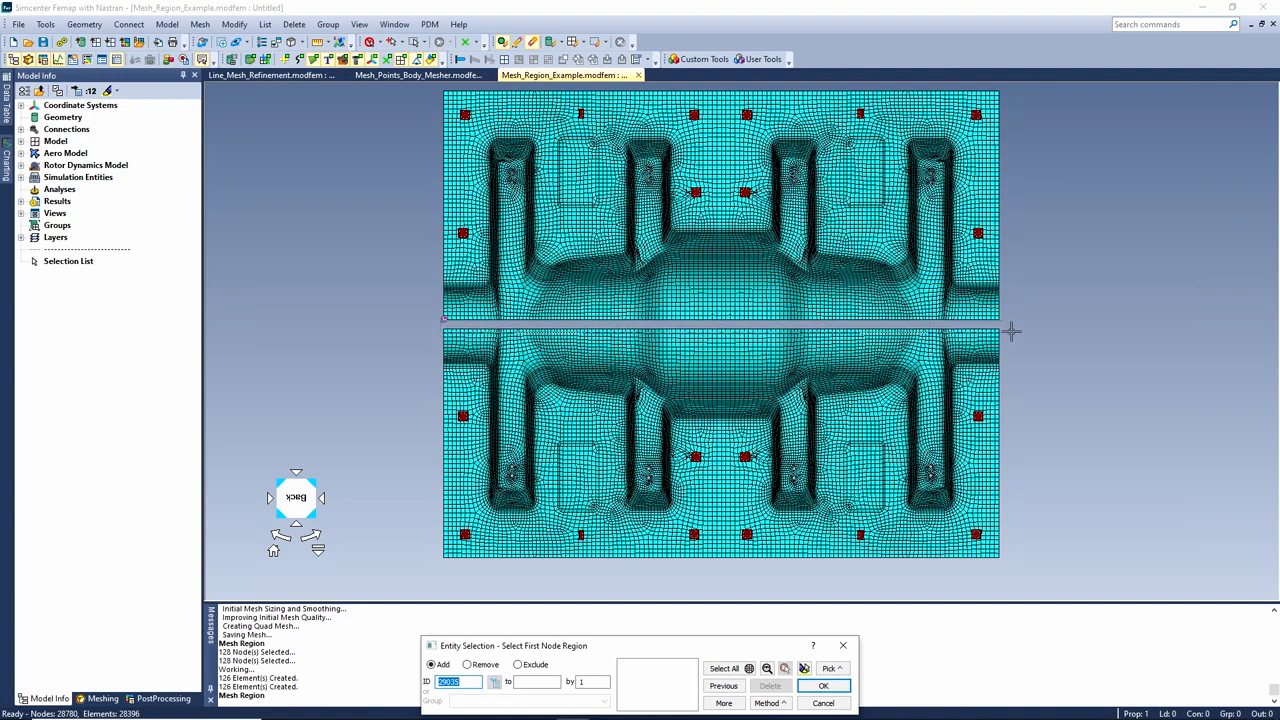
{"action": "left_click", "coordinate": [1010, 330]}
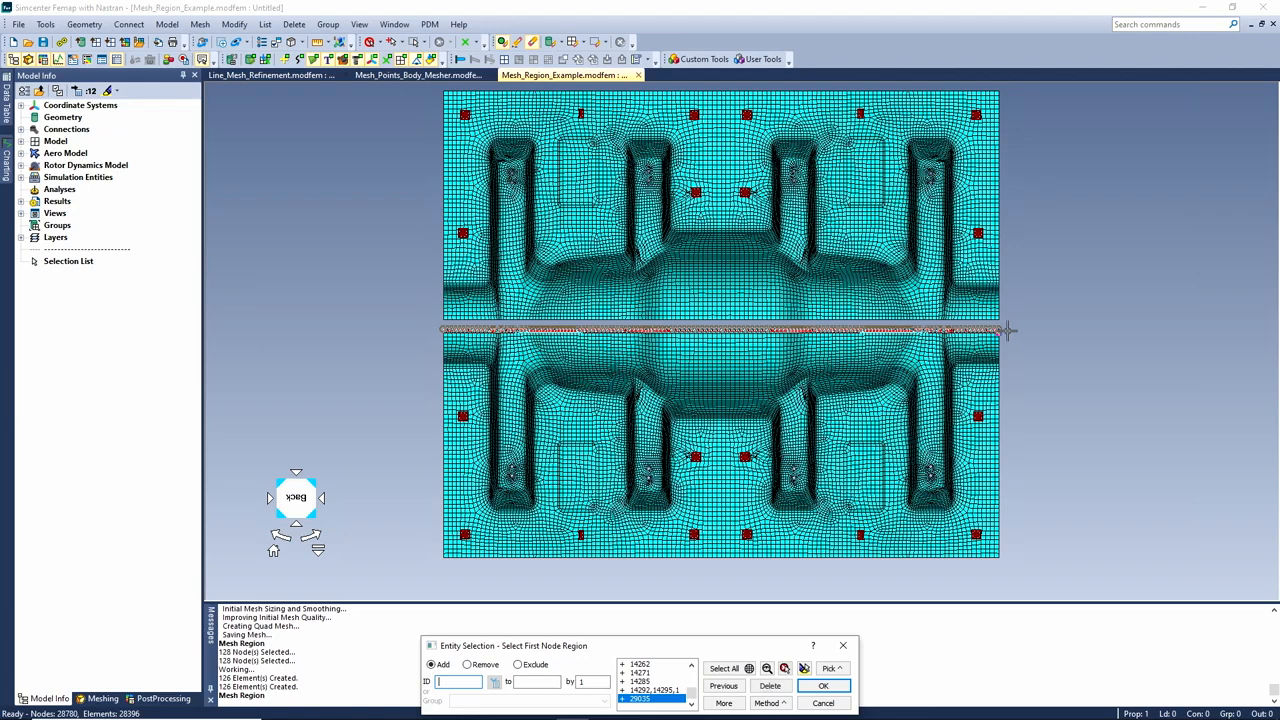
{"action": "left_click", "coordinate": [822, 686]}
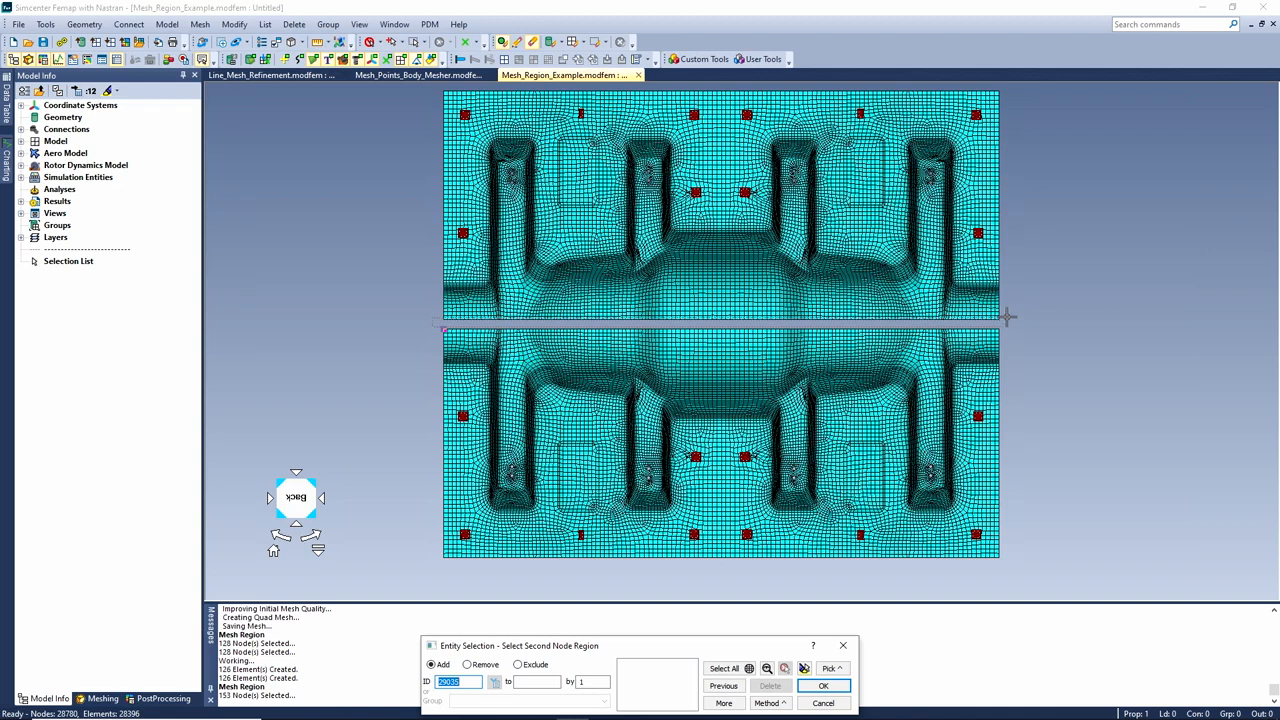
{"action": "left_click", "coordinate": [1008, 319]}
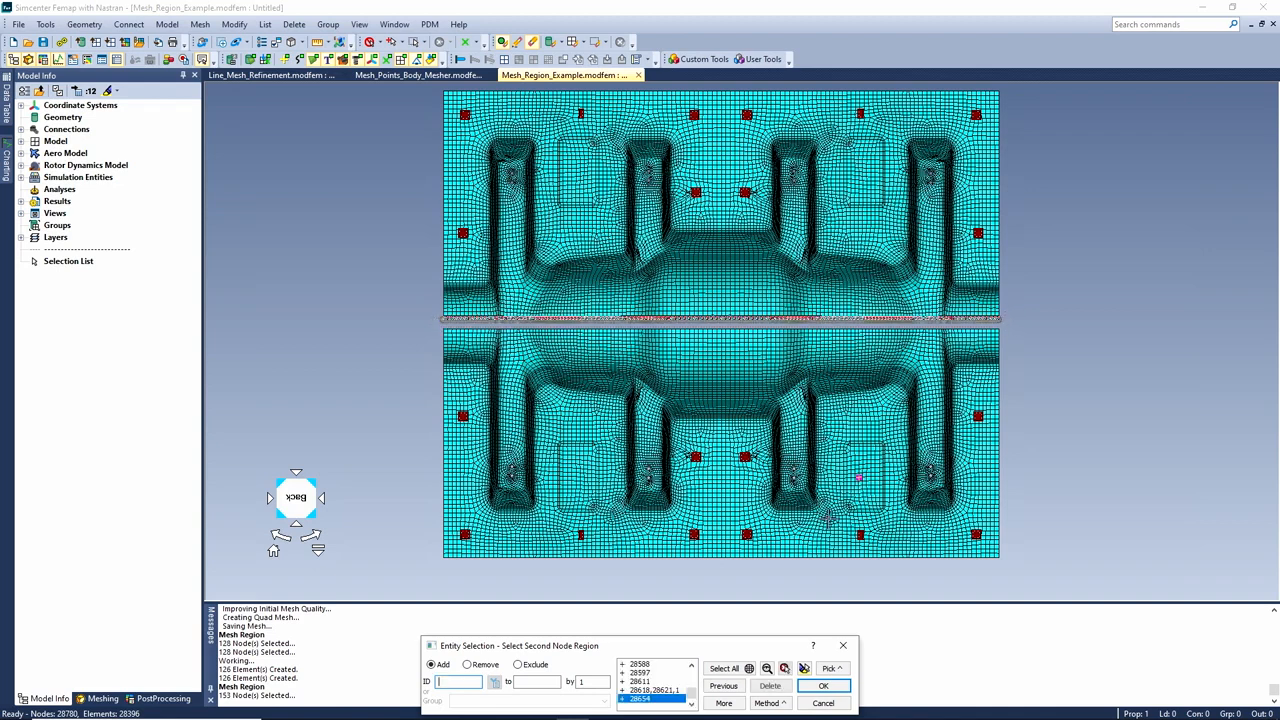
{"action": "left_click", "coordinate": [826, 686]}
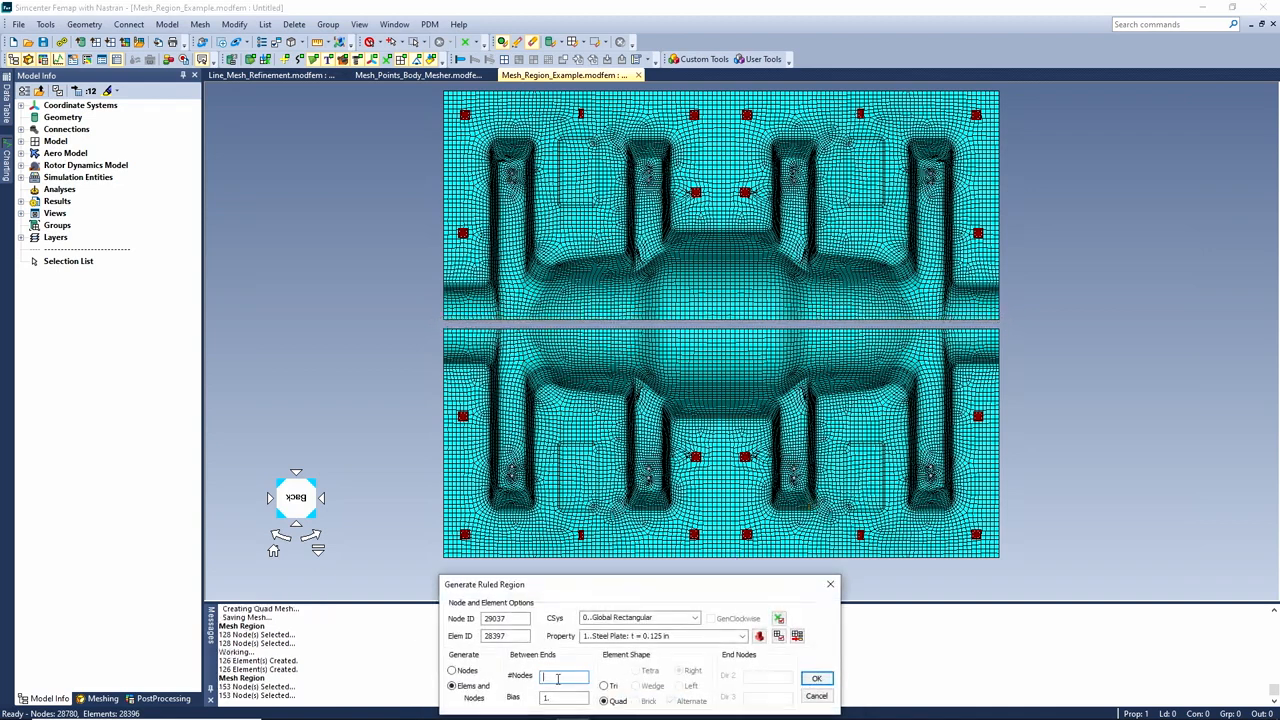
{"action": "left_click", "coordinate": [816, 678]}
{"action": "middle_click_drag", "start_coordinate": [814, 517], "coordinate": [834, 392]}
{"action": "middle_click_drag", "start_coordinate": [780, 447], "coordinate": [842, 388], "text": "ctrl"}
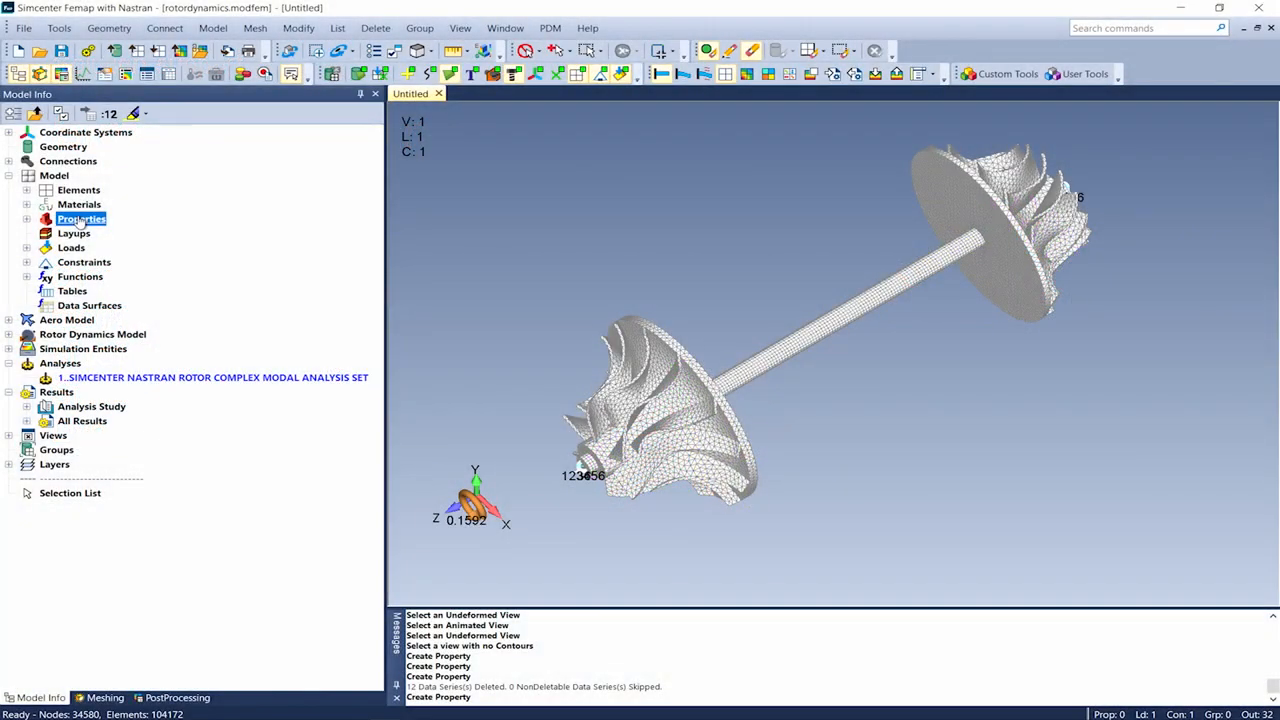
{"action": "right_click", "coordinate": [80, 221]}
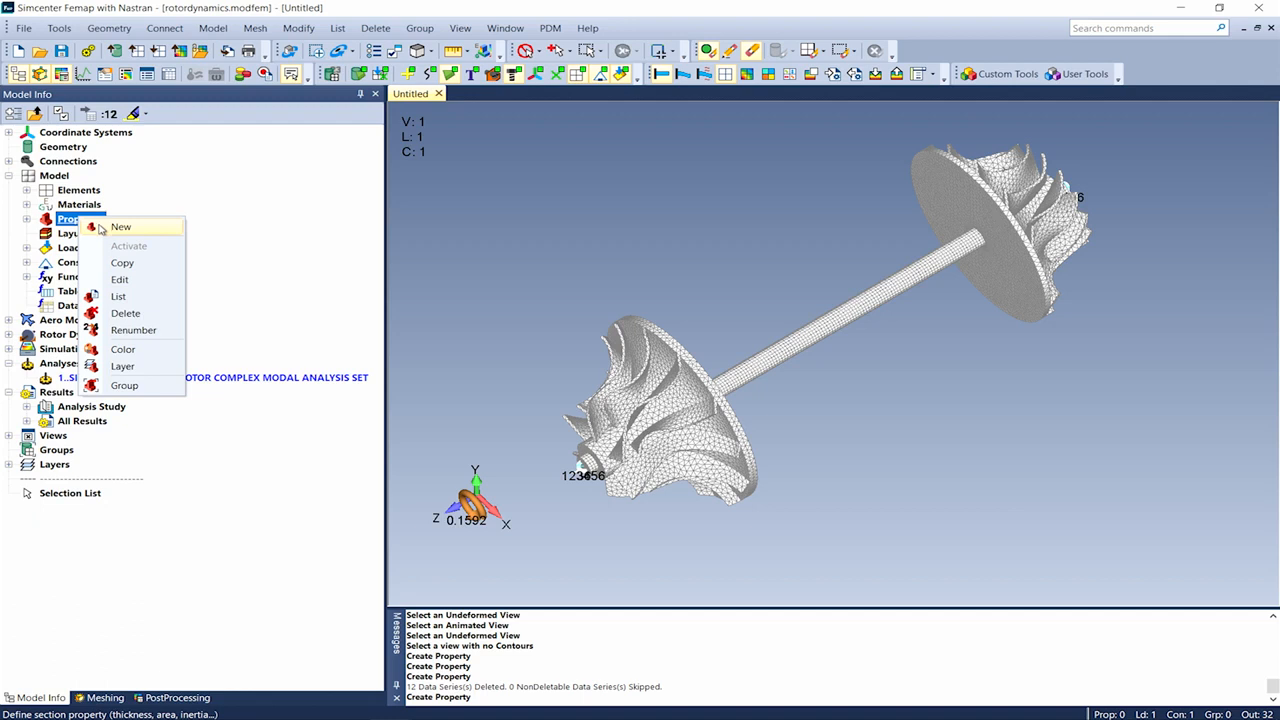
{"action": "left_click", "coordinate": [101, 229]}
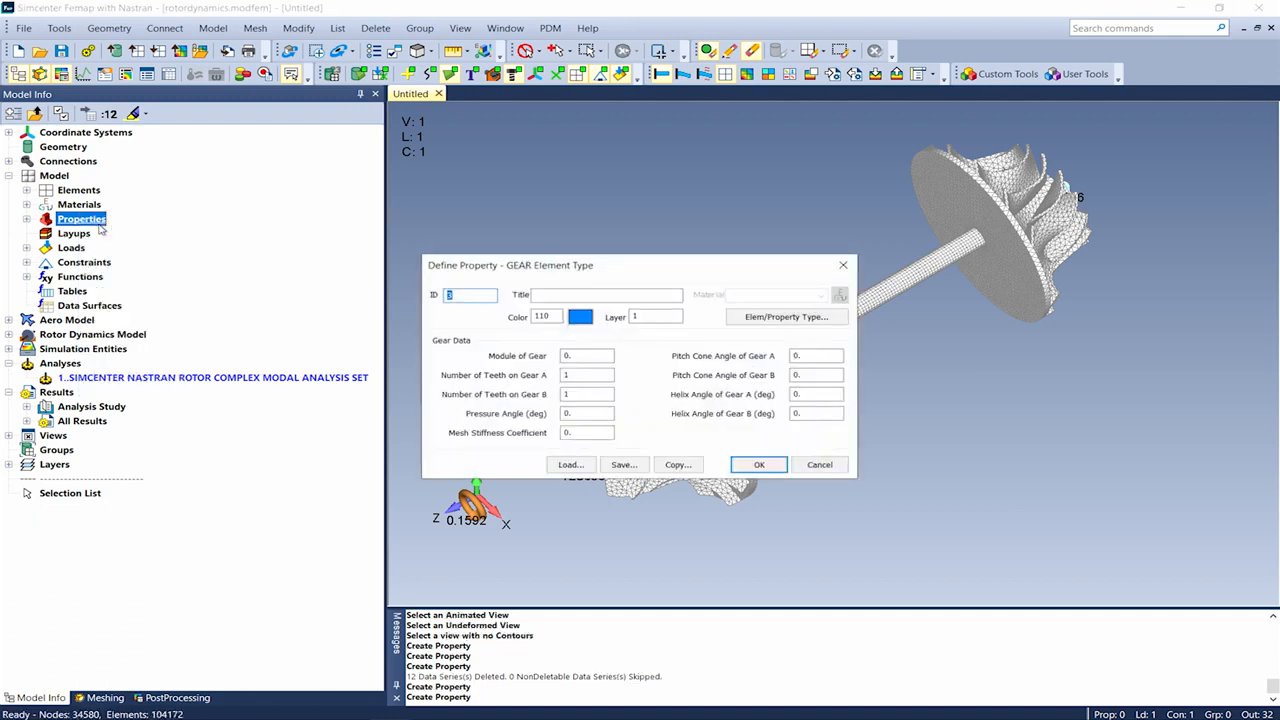
{"action": "left_click", "coordinate": [743, 318]}
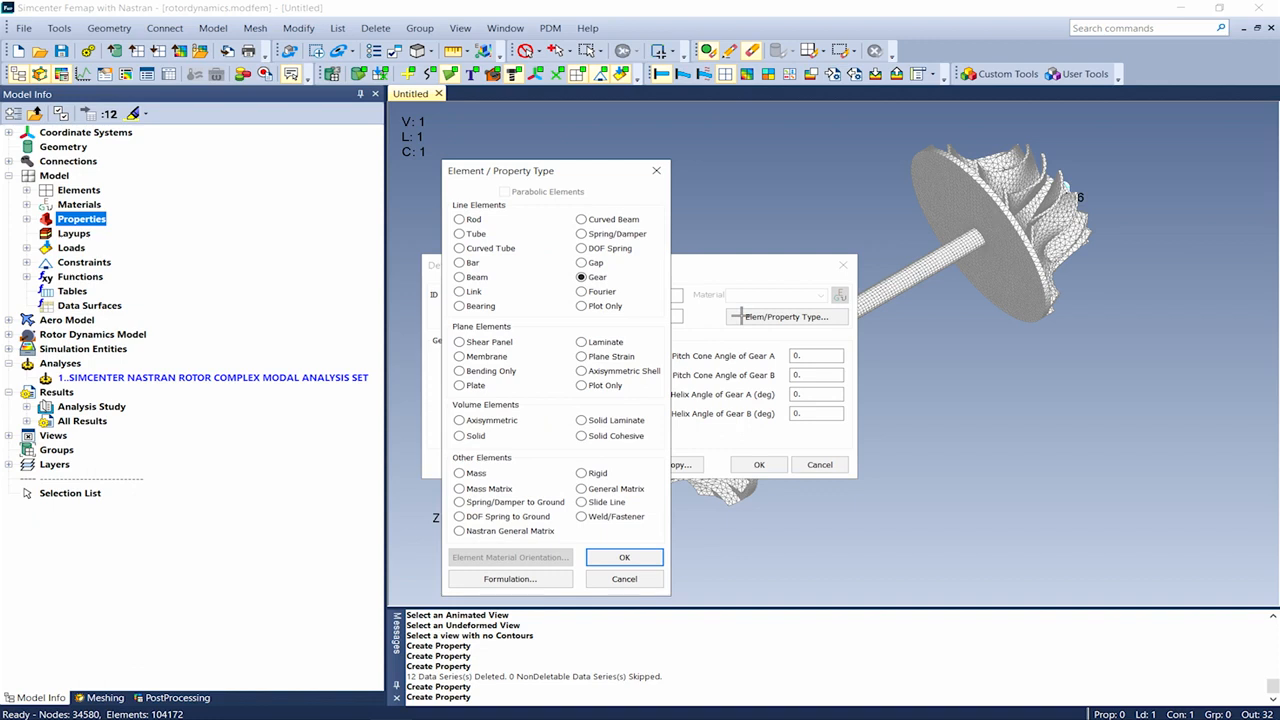
{"action": "left_click", "coordinate": [605, 292]}
{"action": "left_click", "coordinate": [490, 307]}
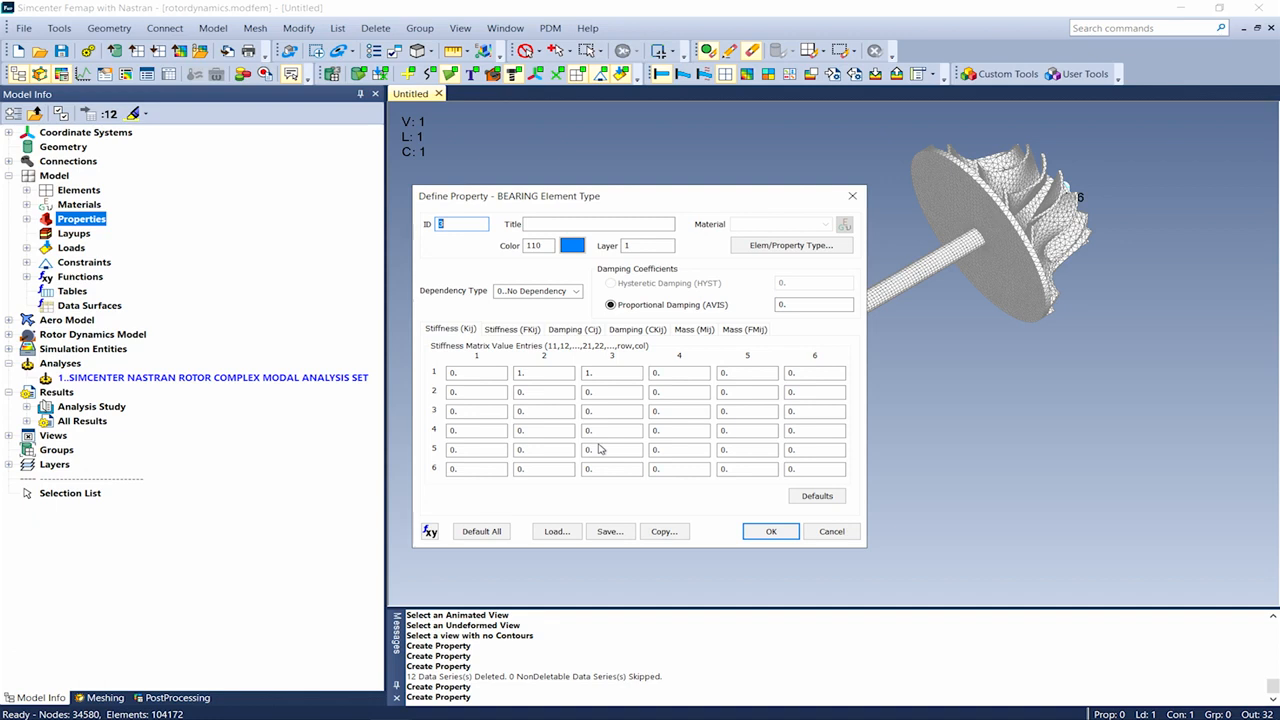
{"action": "left_click", "coordinate": [819, 530]}
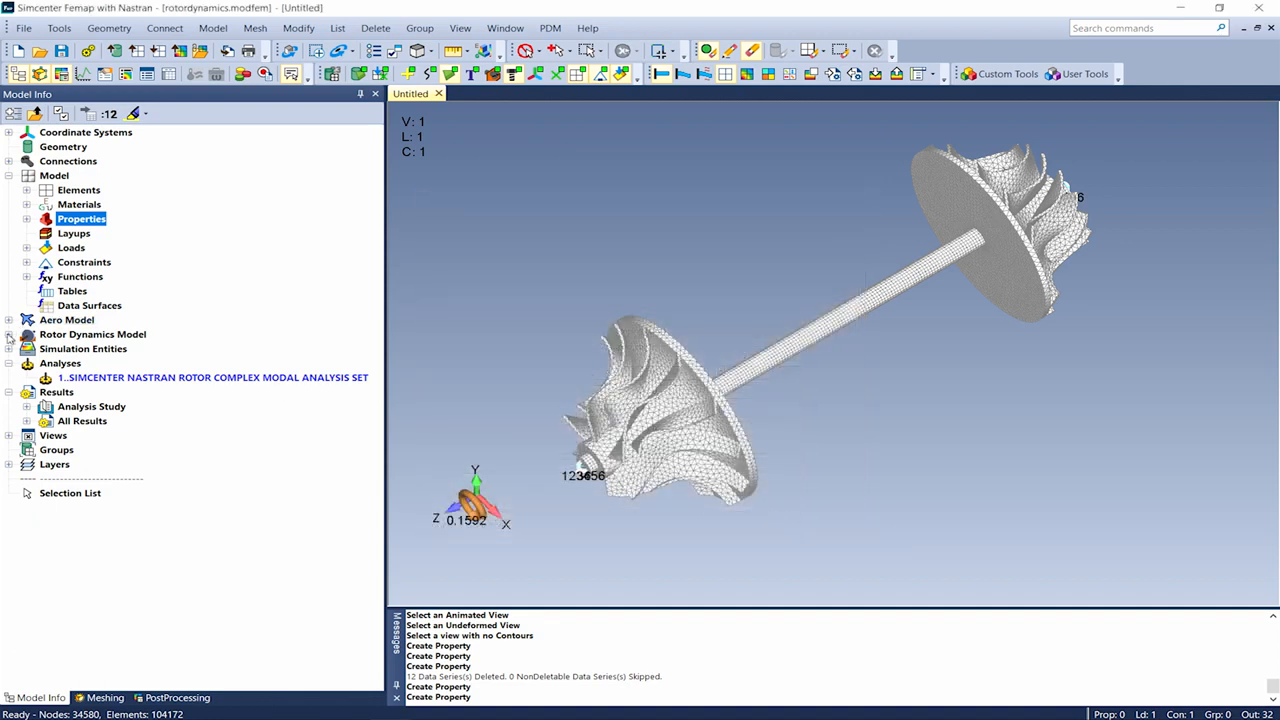
{"action": "left_click", "coordinate": [8, 335]}
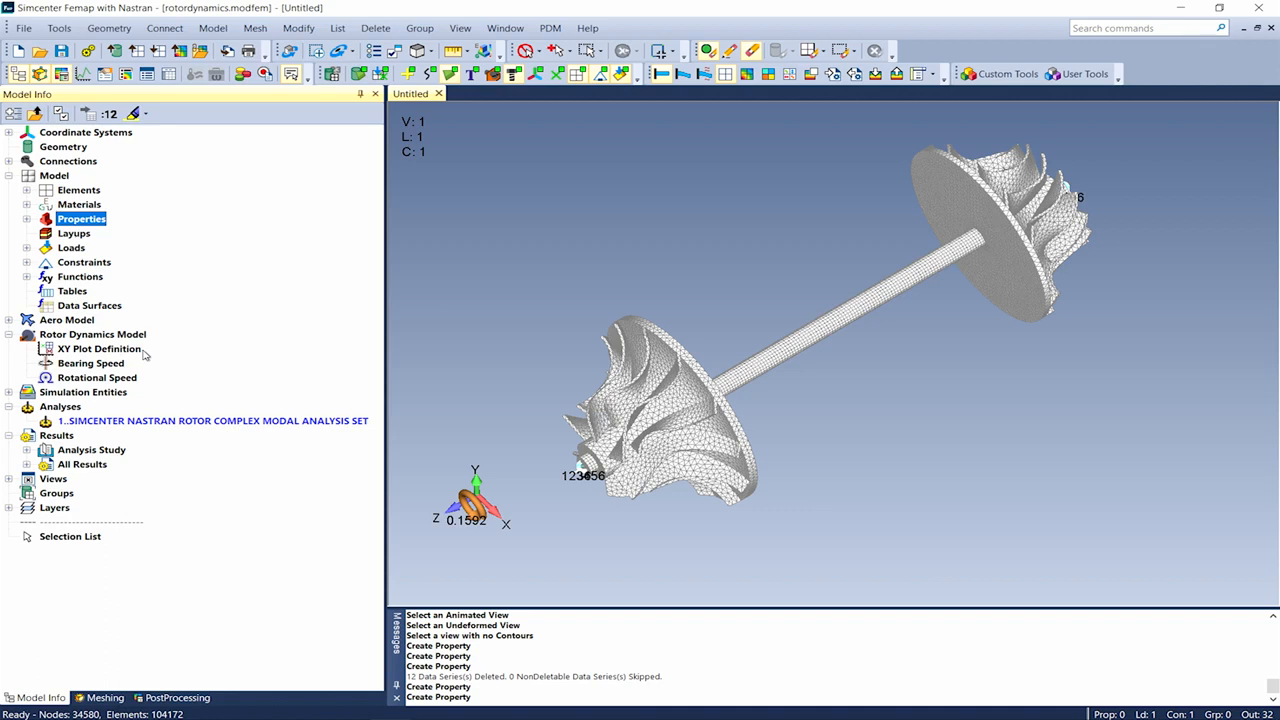
{"action": "right_click", "coordinate": [70, 425]}
{"action": "left_click", "coordinate": [98, 431]}
{"action": "left_click", "coordinate": [762, 492]}
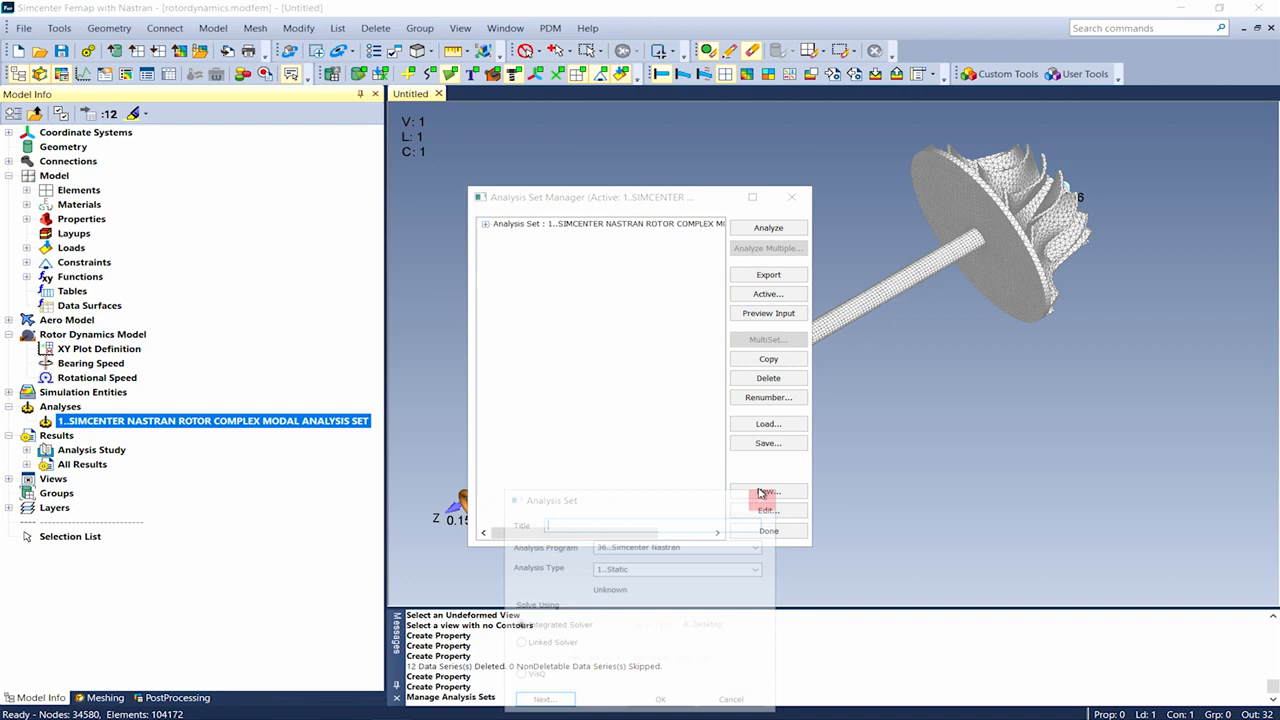
{"action": "left_click", "coordinate": [757, 568]}
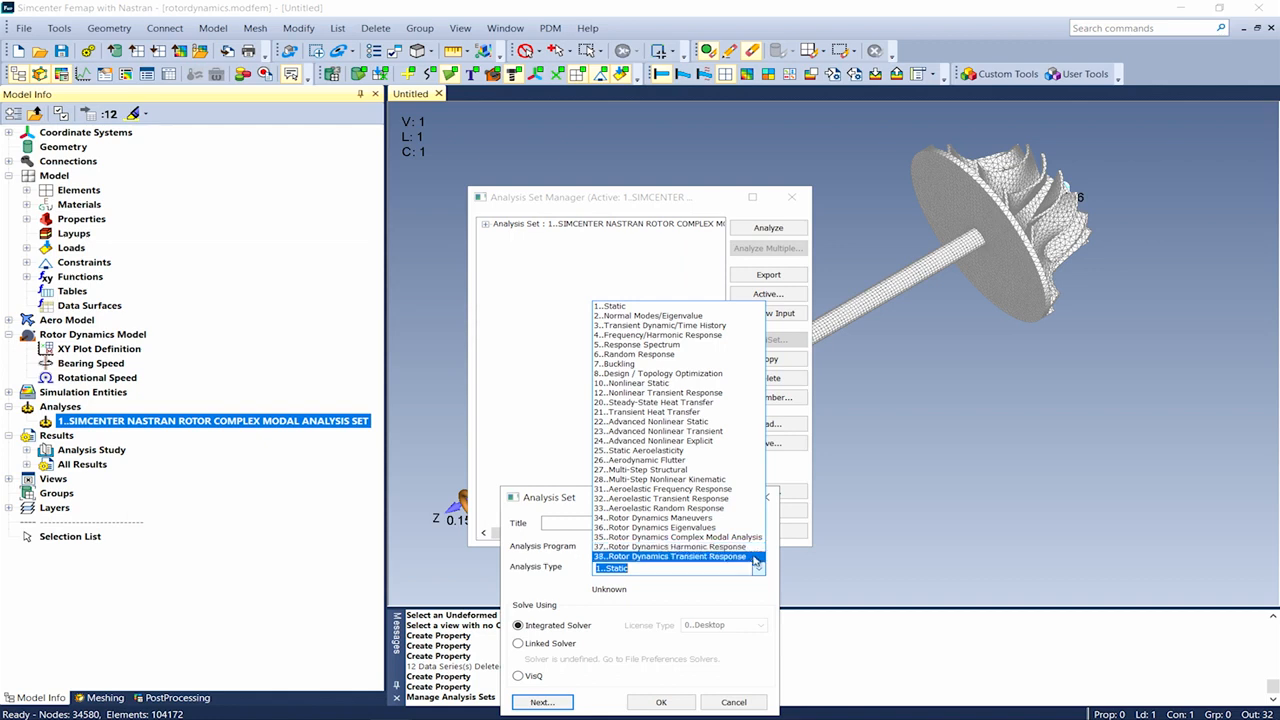
{"action": "left_click", "coordinate": [718, 706]}
{"action": "left_click", "coordinate": [730, 702]}
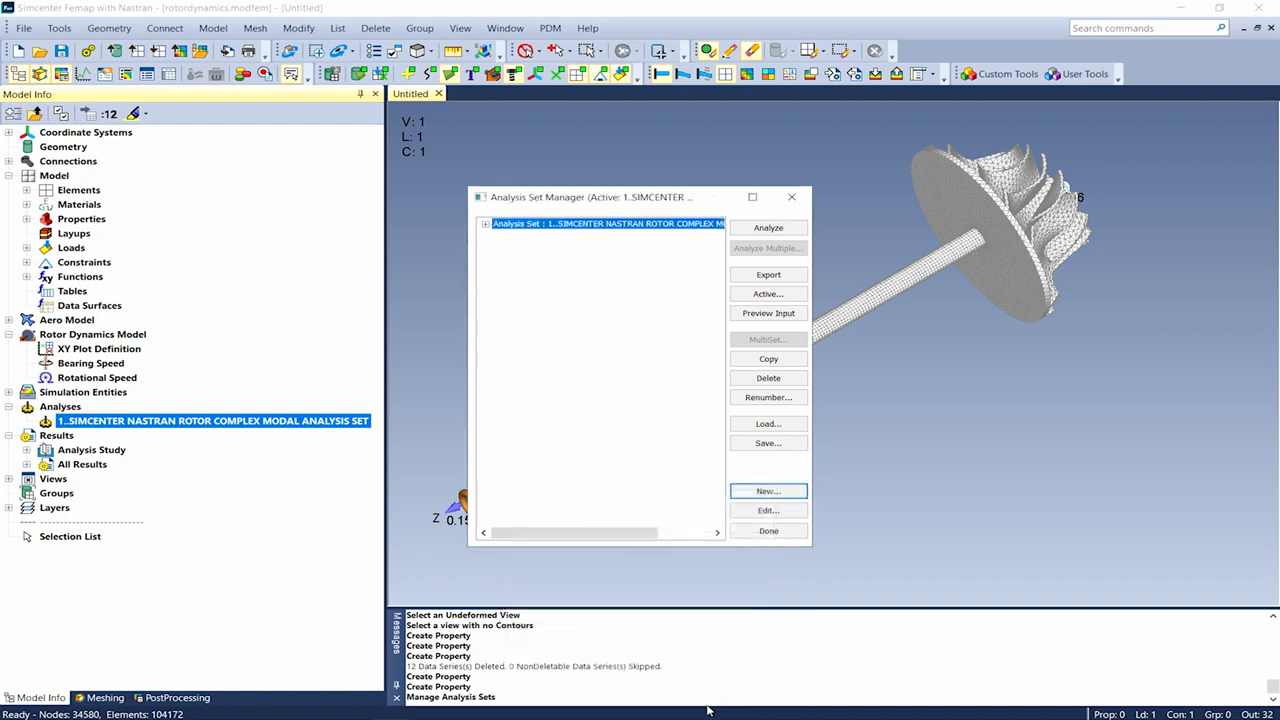
{"action": "left_click", "coordinate": [743, 533]}
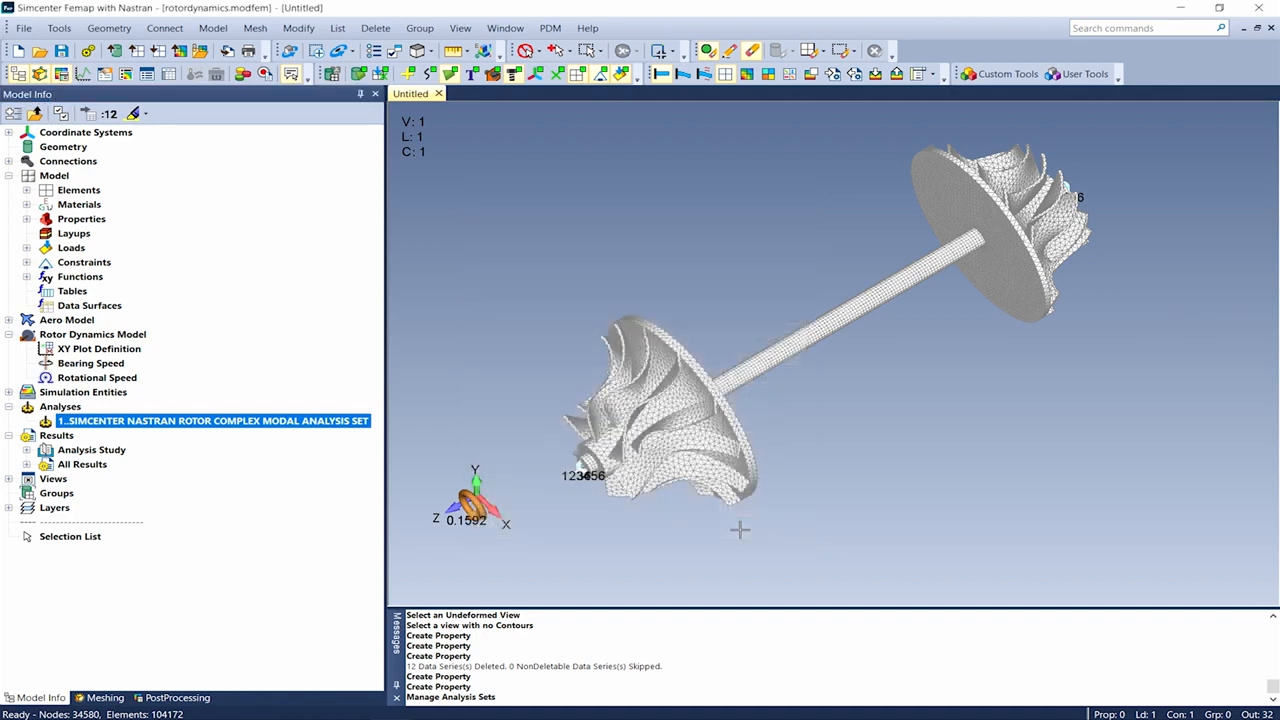
Open the Rotor Dynamics options of analysis set 1 in the Analysis Set Manager
{"action": "right_click", "coordinate": [53, 422]}
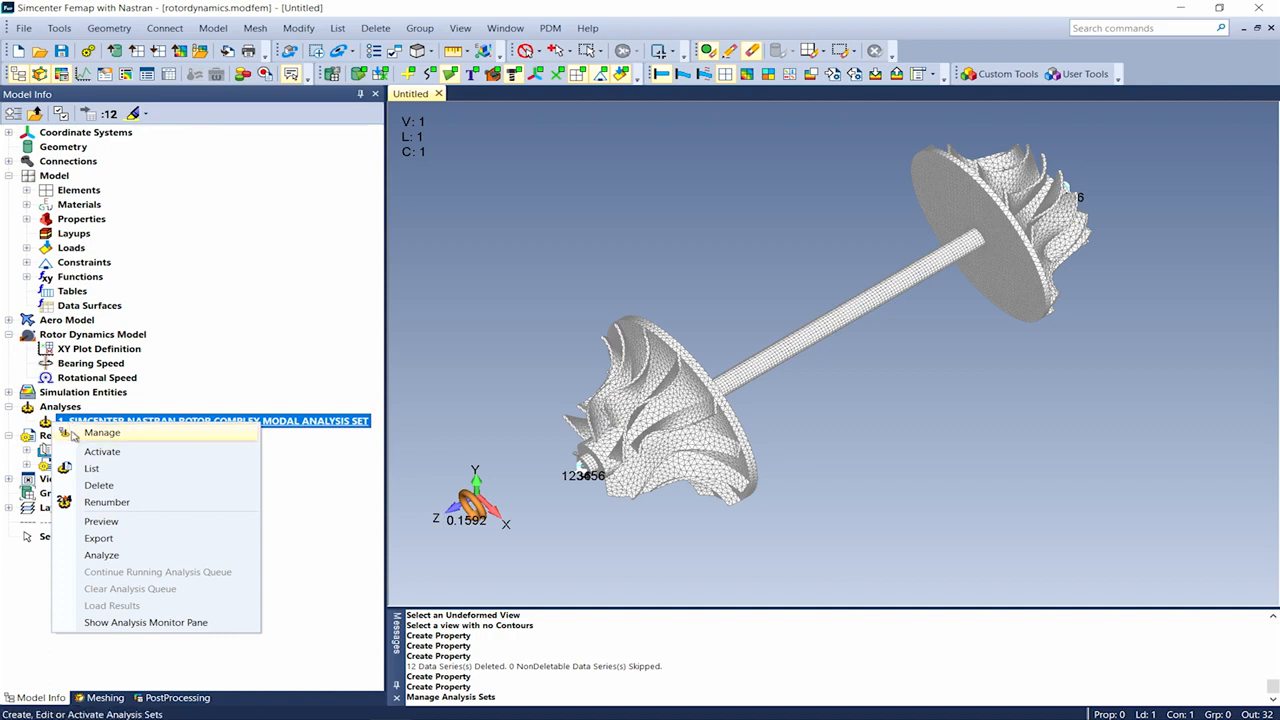
{"action": "left_click", "coordinate": [73, 436]}
{"action": "left_click", "coordinate": [485, 224]}
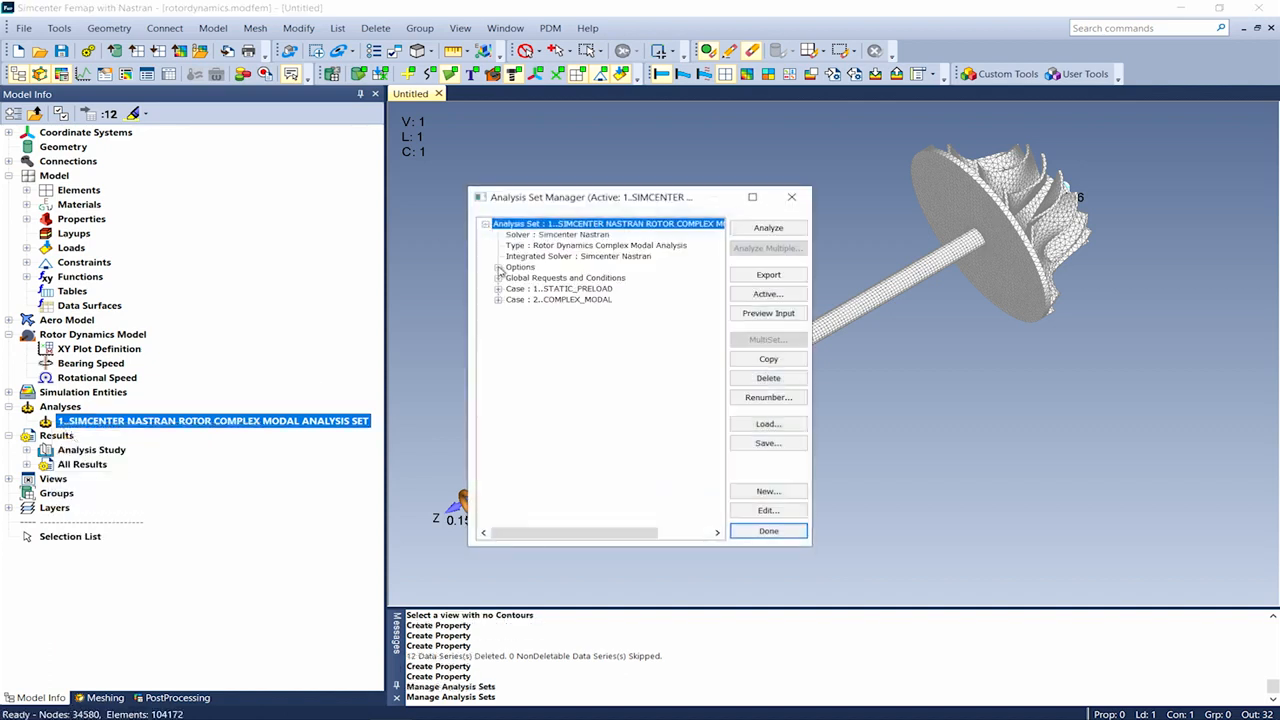
{"action": "left_click", "coordinate": [498, 267]}
{"action": "left_click", "coordinate": [511, 311]}
{"action": "double_click", "coordinate": [580, 321]}
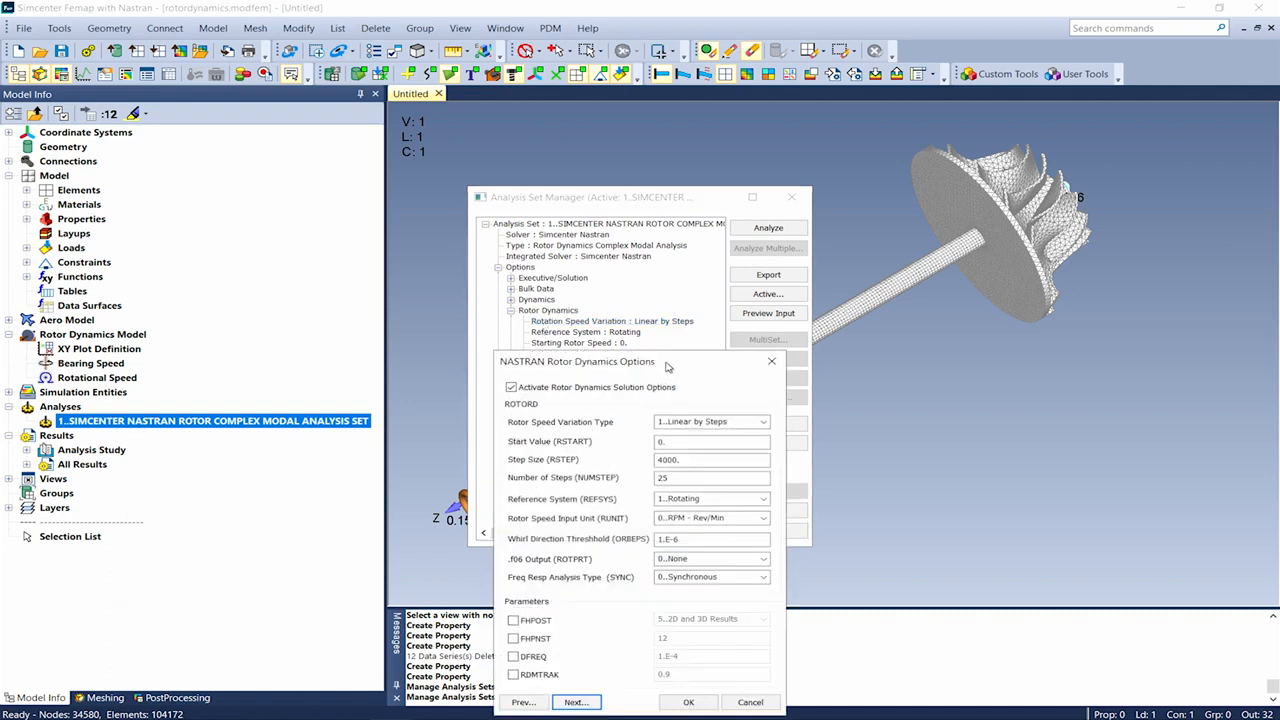
Keep Linear by Steps speed variation, view the rotor assembly page, and cancel without changes
{"action": "left_click", "coordinate": [765, 426]}
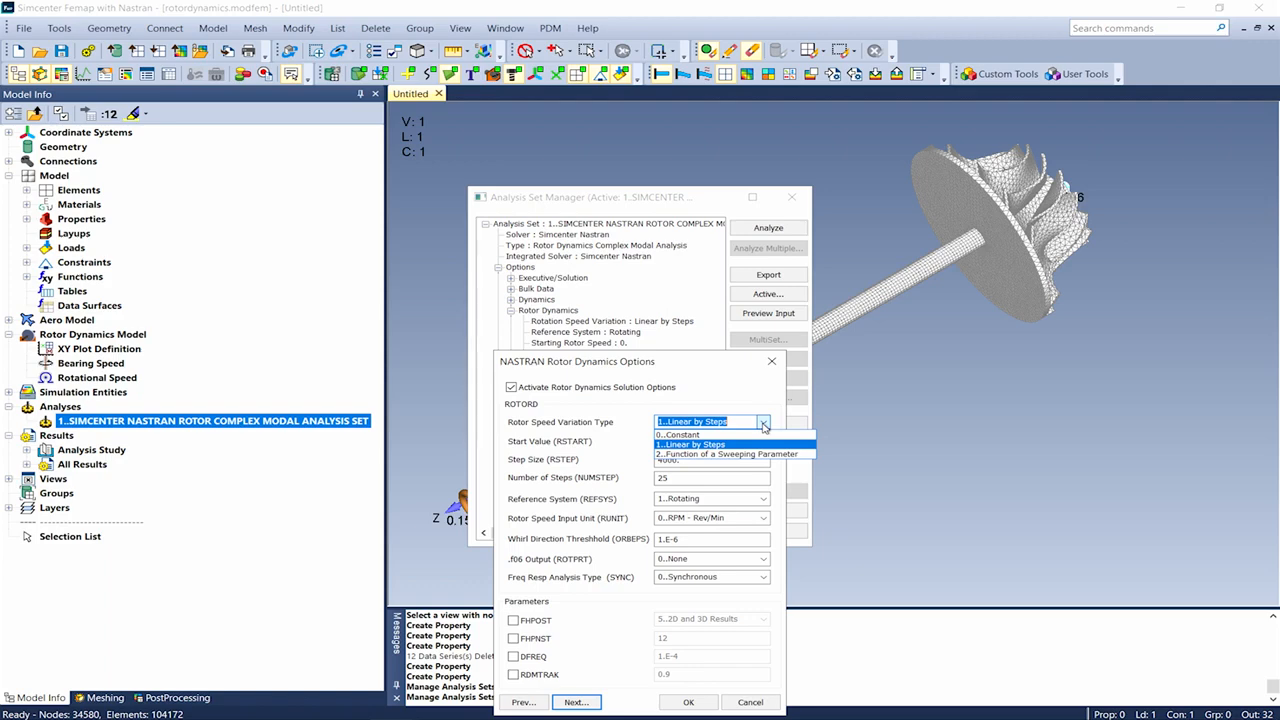
{"action": "left_click", "coordinate": [765, 426]}
{"action": "left_click", "coordinate": [578, 702]}
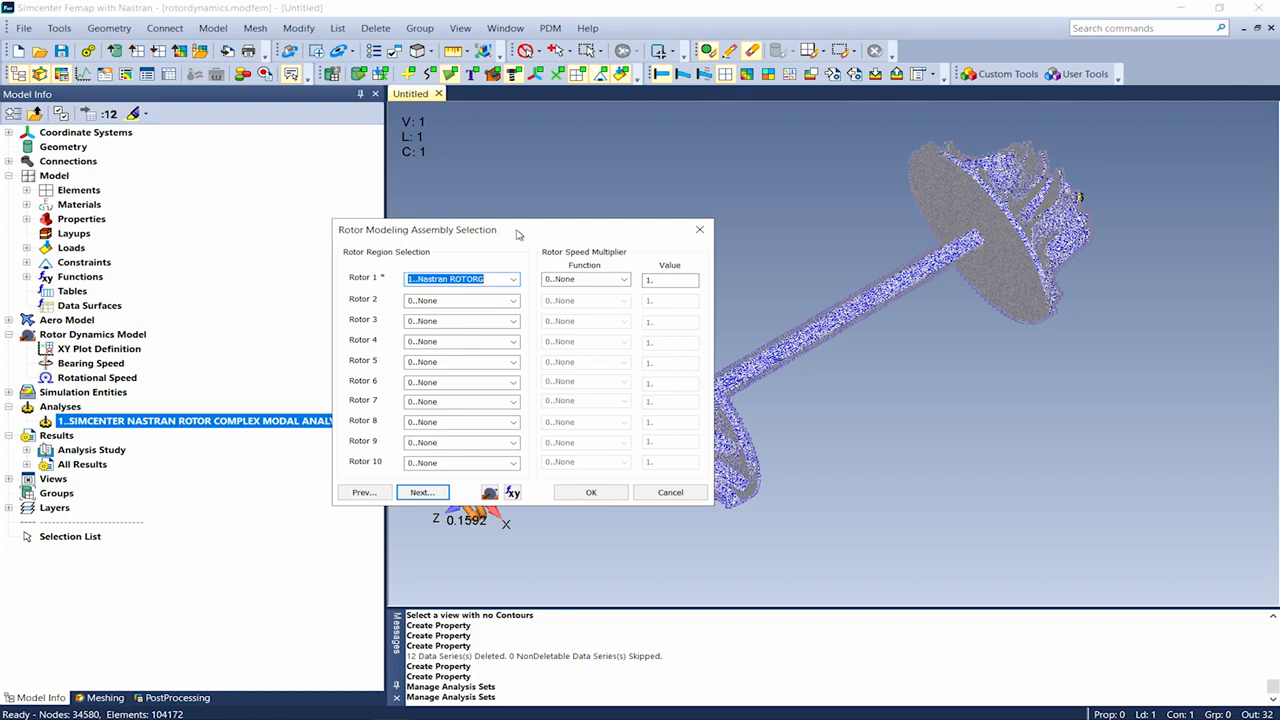
{"action": "left_click", "coordinate": [668, 492]}
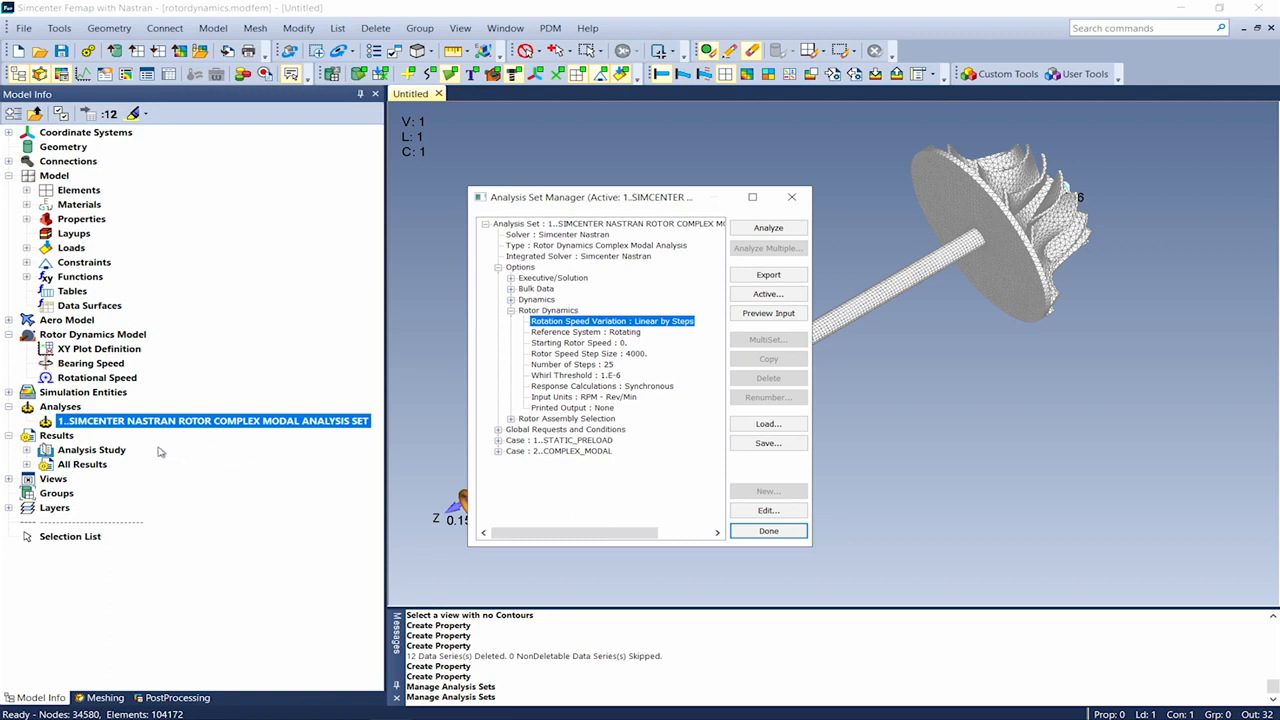
Select Campbell functions 7–16 plus the 0P_Line and 2P_Line-Rotating functions
{"action": "left_click", "coordinate": [27, 464]}
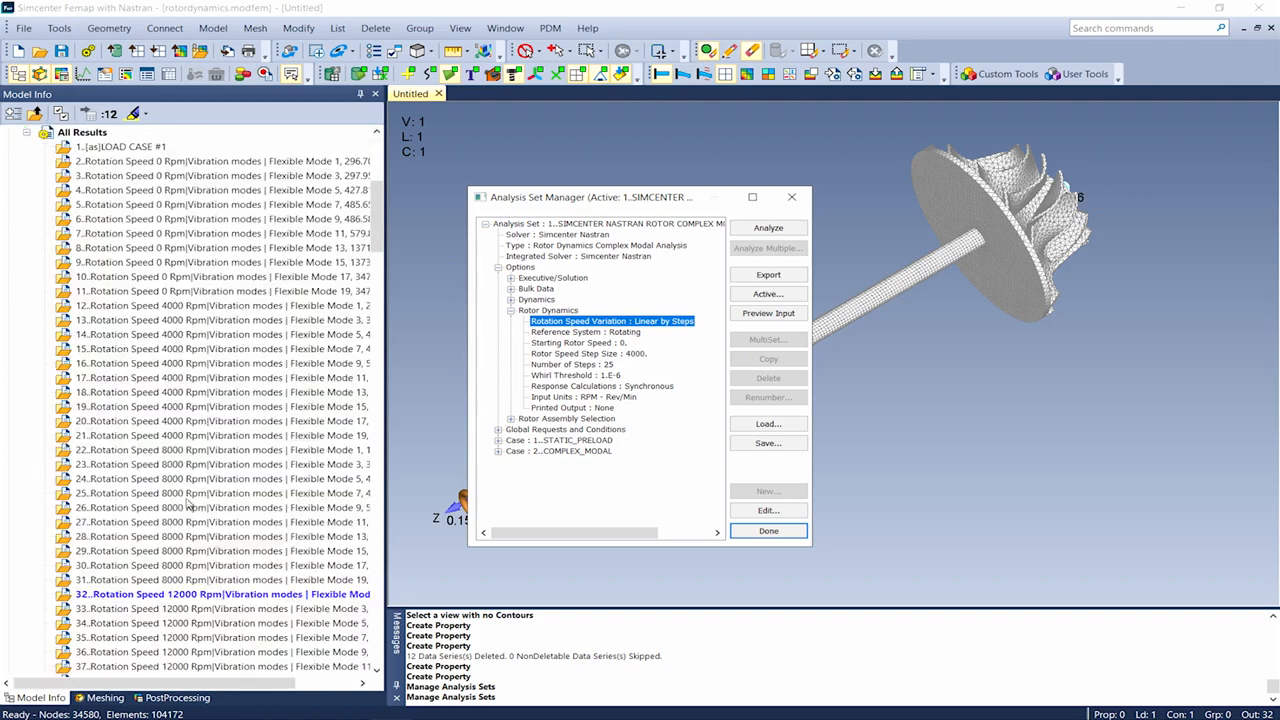
{"action": "scroll", "coordinate": [187, 523], "scroll_direction": "up", "scroll_amount": 8}
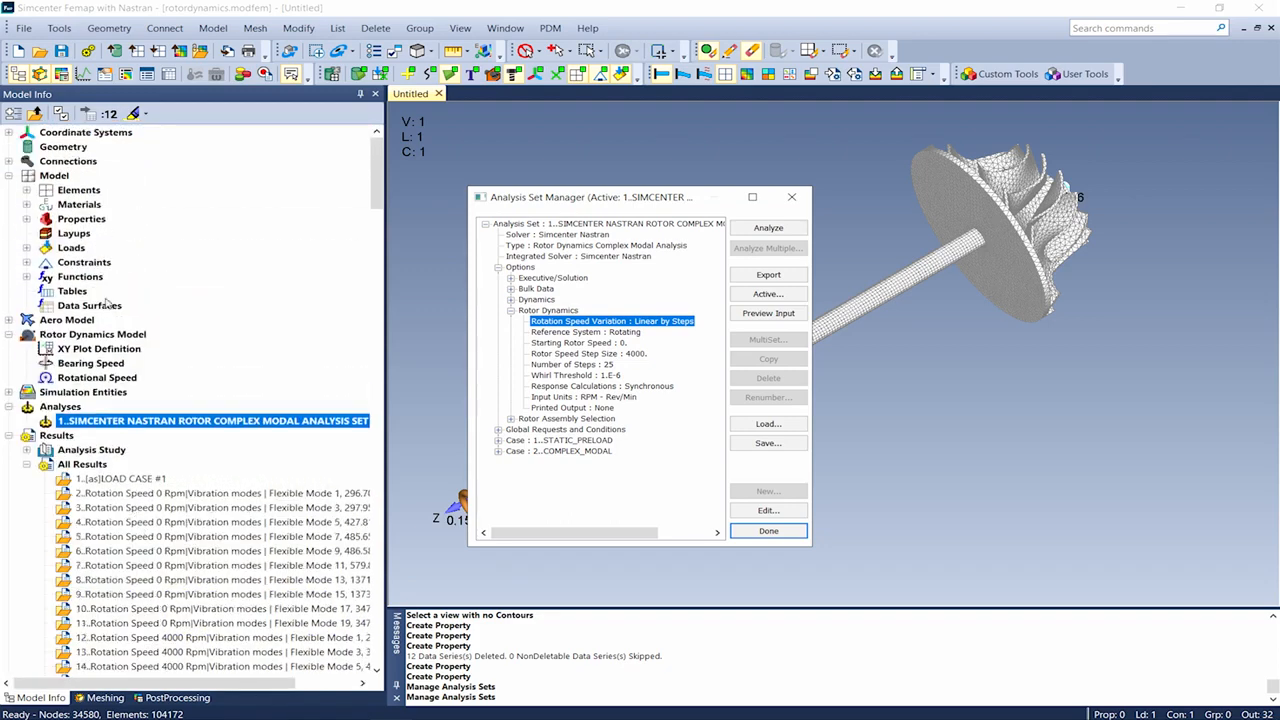
{"action": "left_click", "coordinate": [27, 277]}
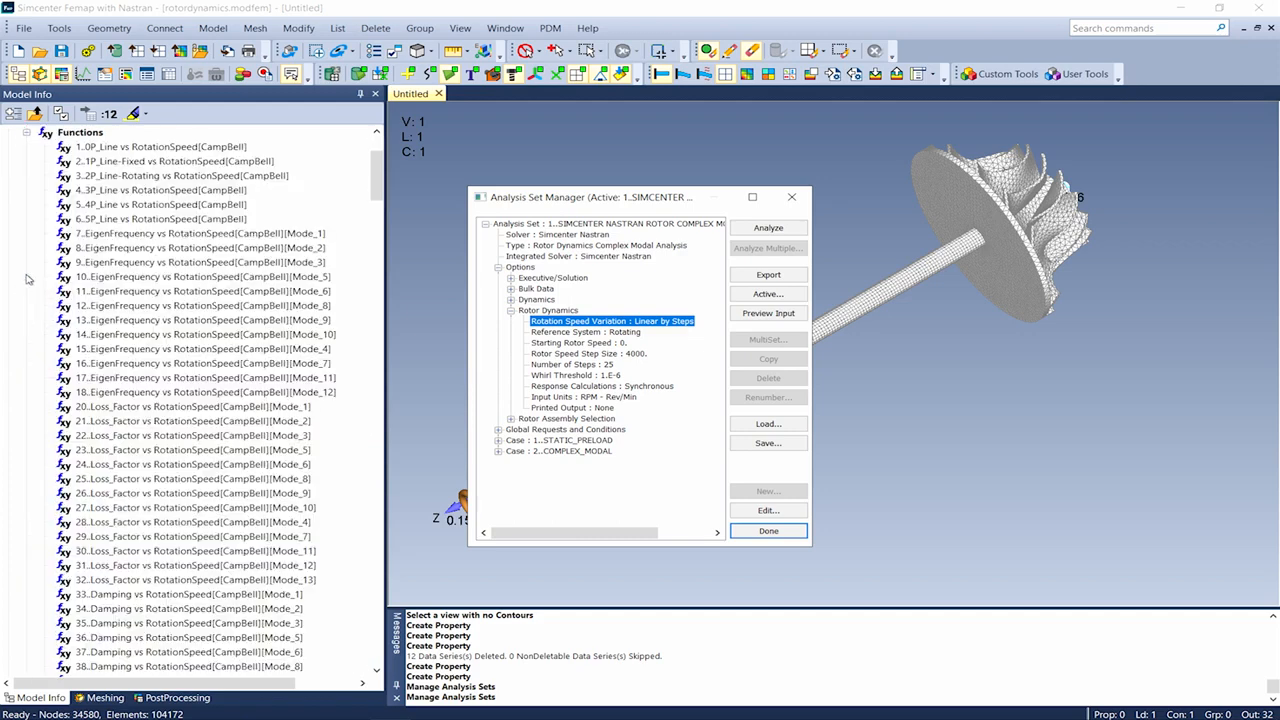
{"action": "left_click", "coordinate": [104, 233]}
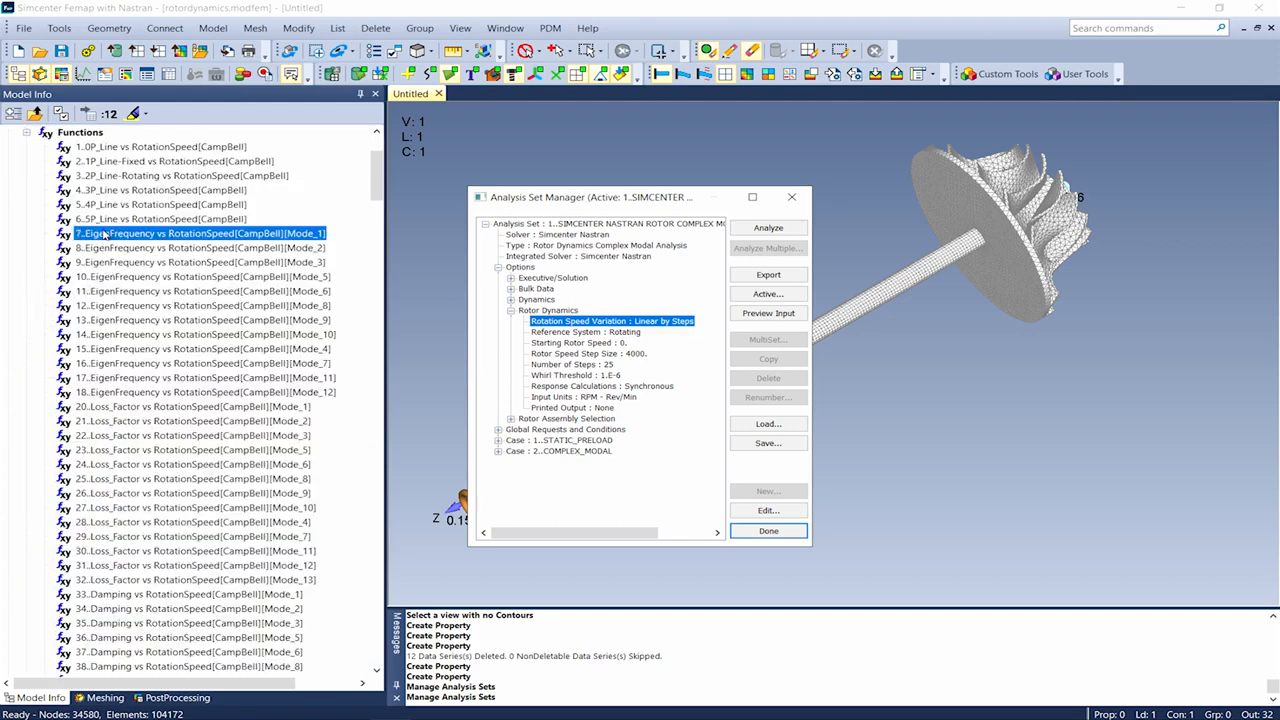
{"action": "left_click", "coordinate": [131, 363], "text": "shift"}
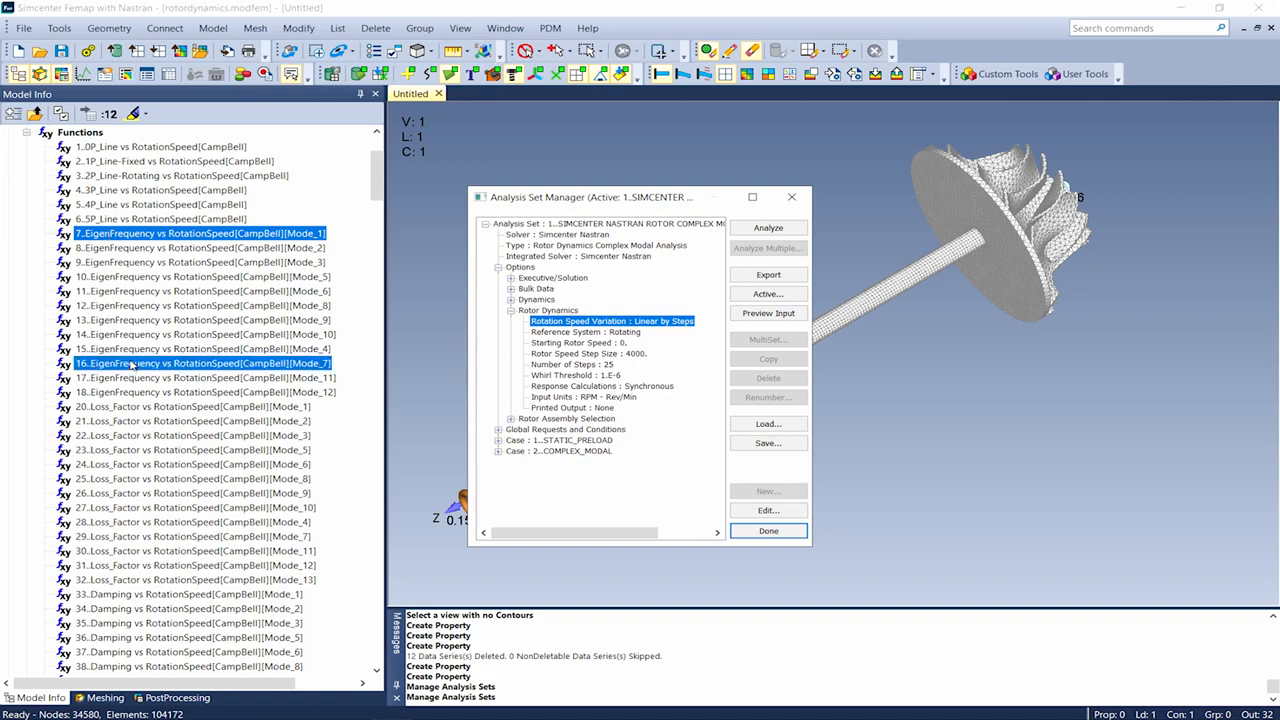
{"action": "left_click", "coordinate": [145, 148], "text": "ctrl"}
{"action": "left_click", "coordinate": [135, 176], "text": "ctrl"}
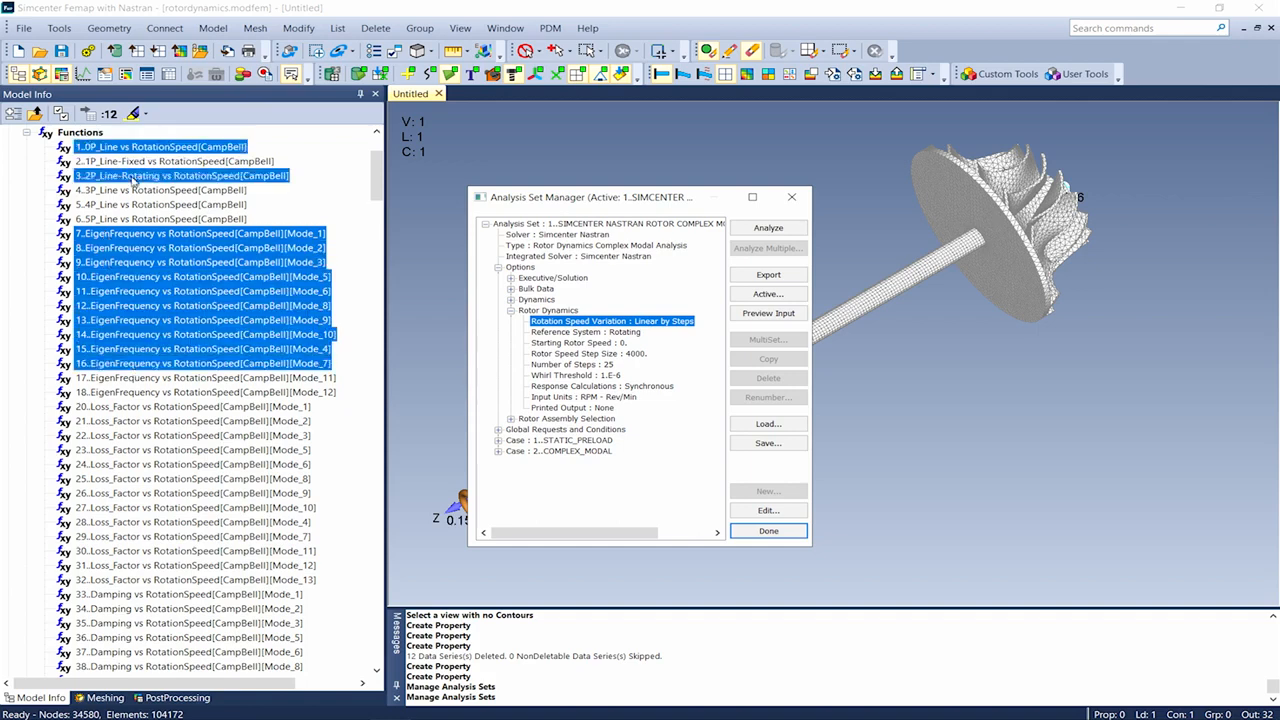
Close the Analysis Set Manager and bring up actions for the selected functions
{"action": "right_click", "coordinate": [132, 178]}
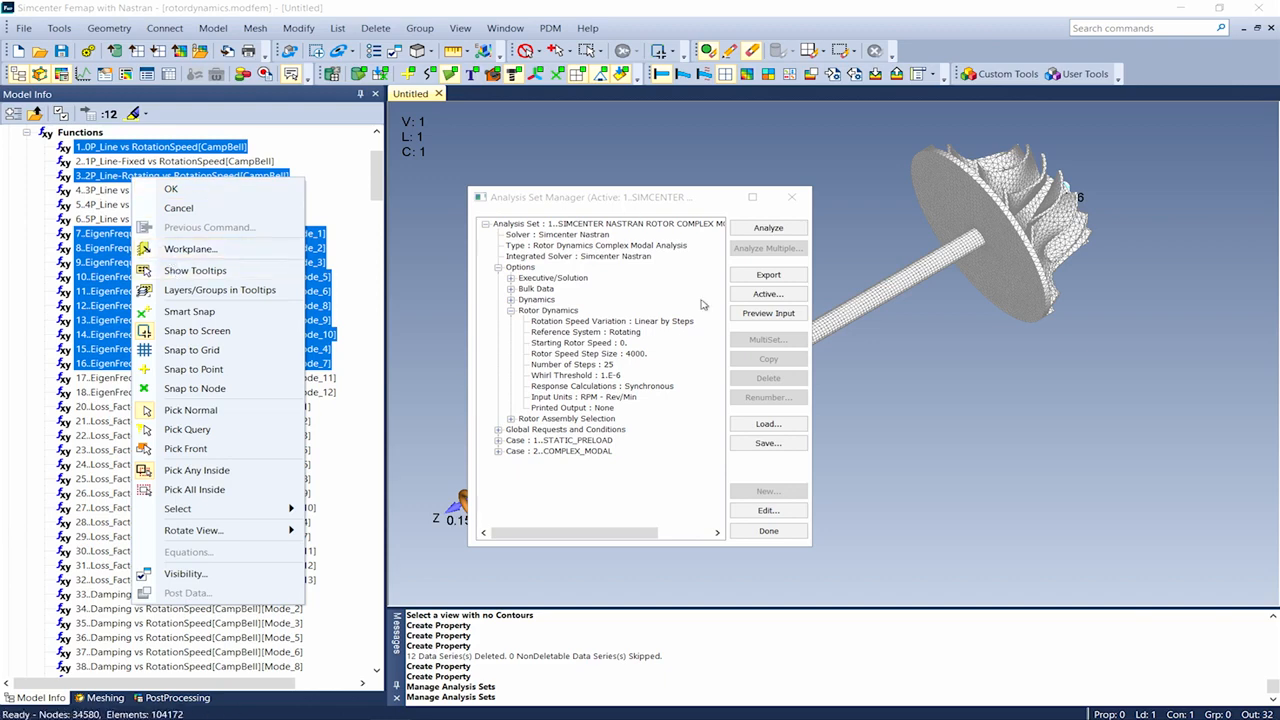
{"action": "left_click", "coordinate": [760, 531]}
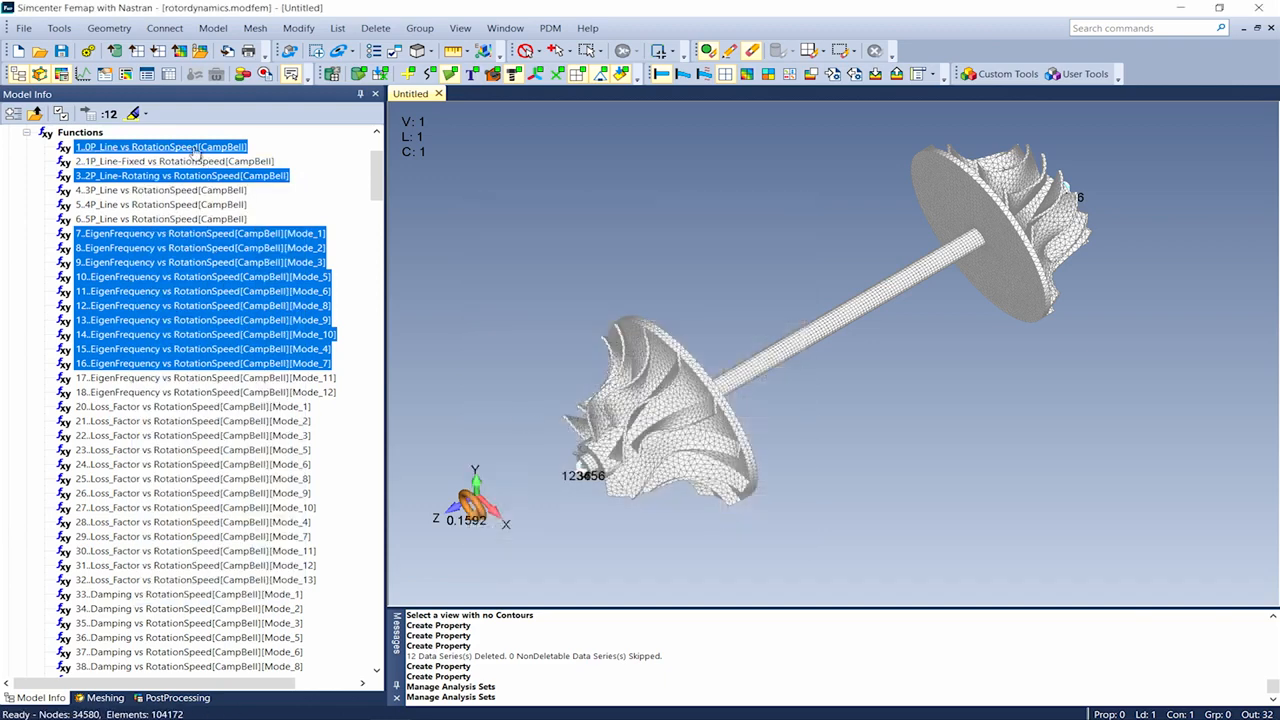
{"action": "right_click", "coordinate": [197, 150]}
Plot the Campbell chart, close it, and activate set 32 (12000 Rpm, Flexible Mode 1)
{"action": "left_click", "coordinate": [221, 266]}
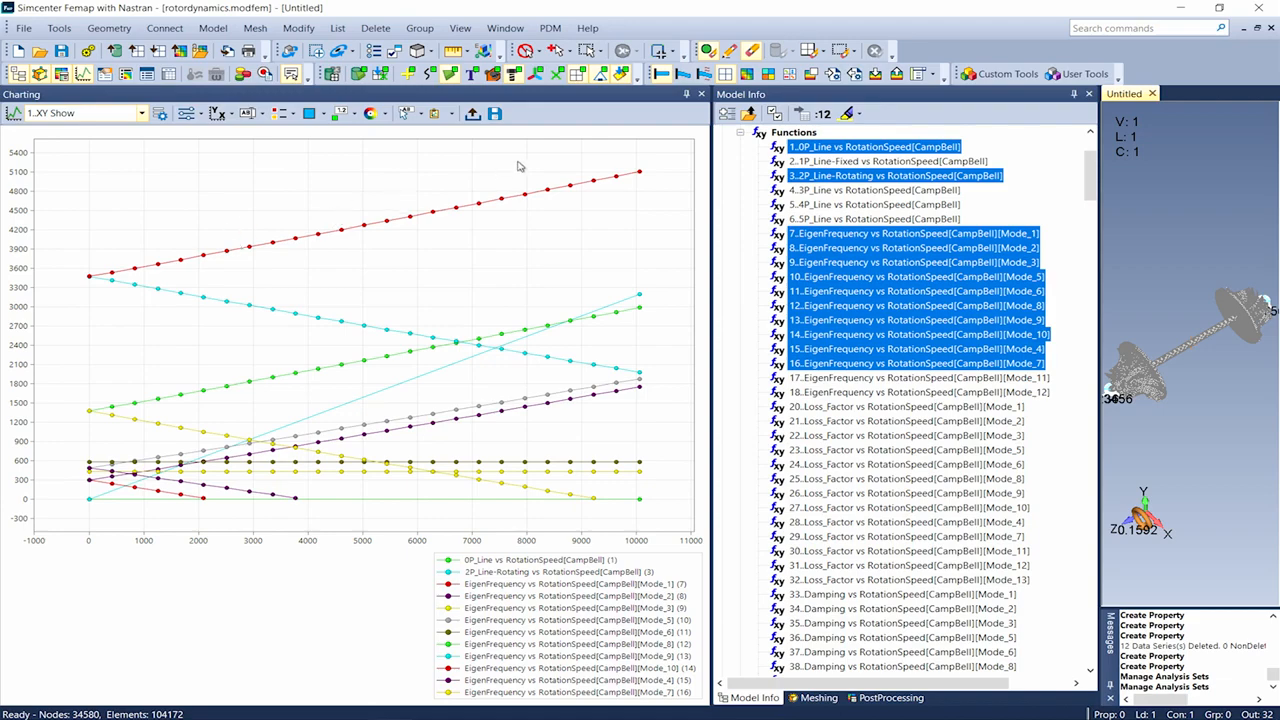
{"action": "left_click", "coordinate": [701, 95]}
{"action": "scroll", "coordinate": [376, 198], "scroll_direction": "down", "scroll_amount": 1}
{"action": "left_click_drag", "start_coordinate": [376, 198], "coordinate": [389, 390]}
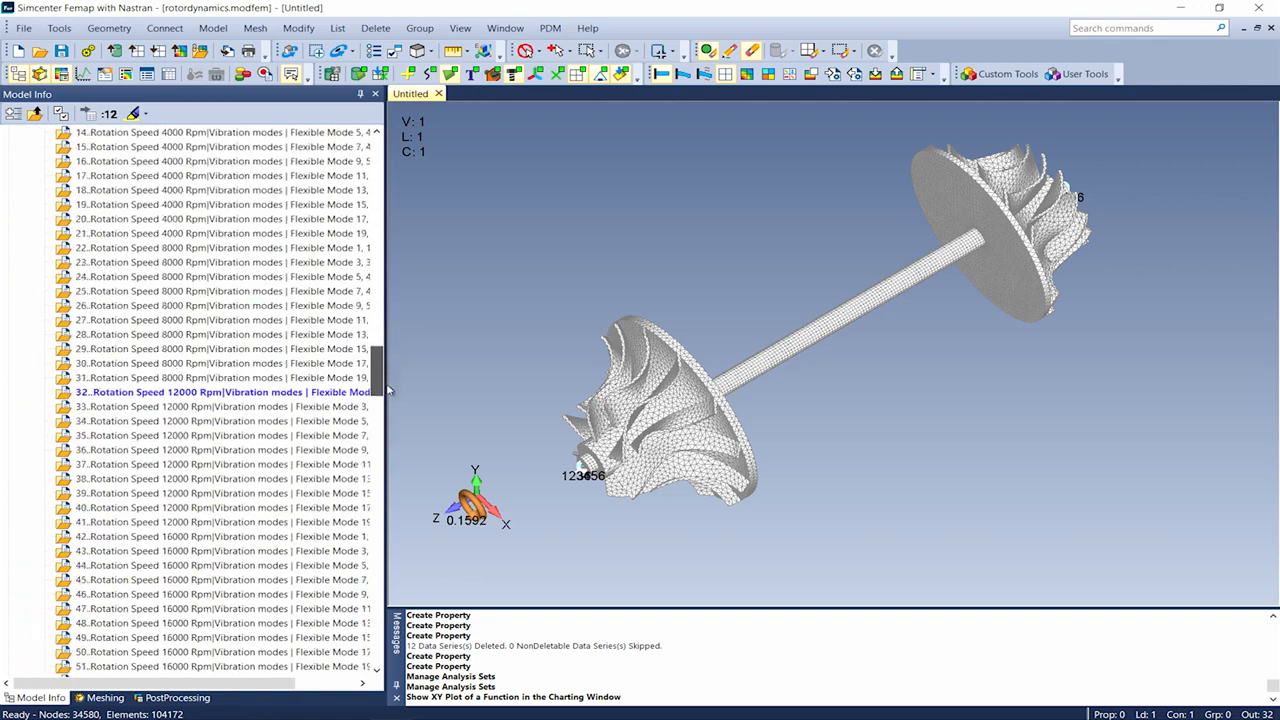
{"action": "double_click", "coordinate": [224, 398]}
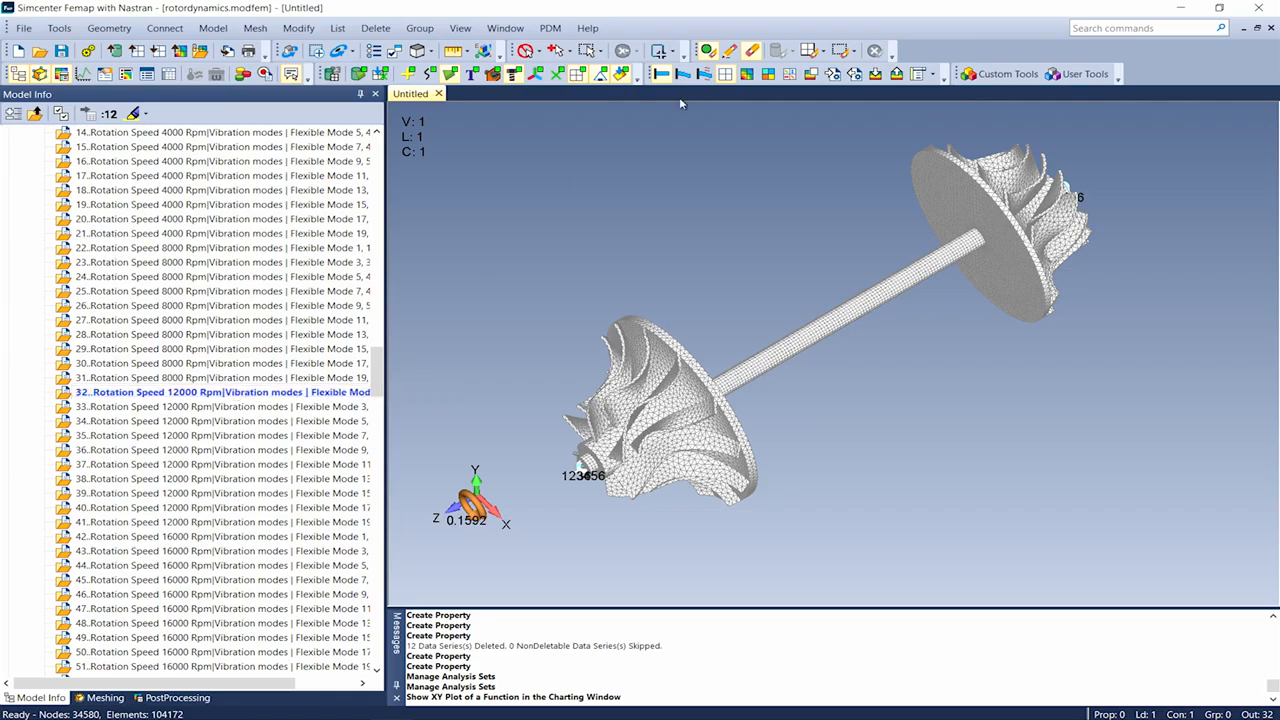
{"action": "left_click", "coordinate": [747, 76]}
Animate the contoured mode shape of the rotor
{"action": "left_click", "coordinate": [712, 78]}
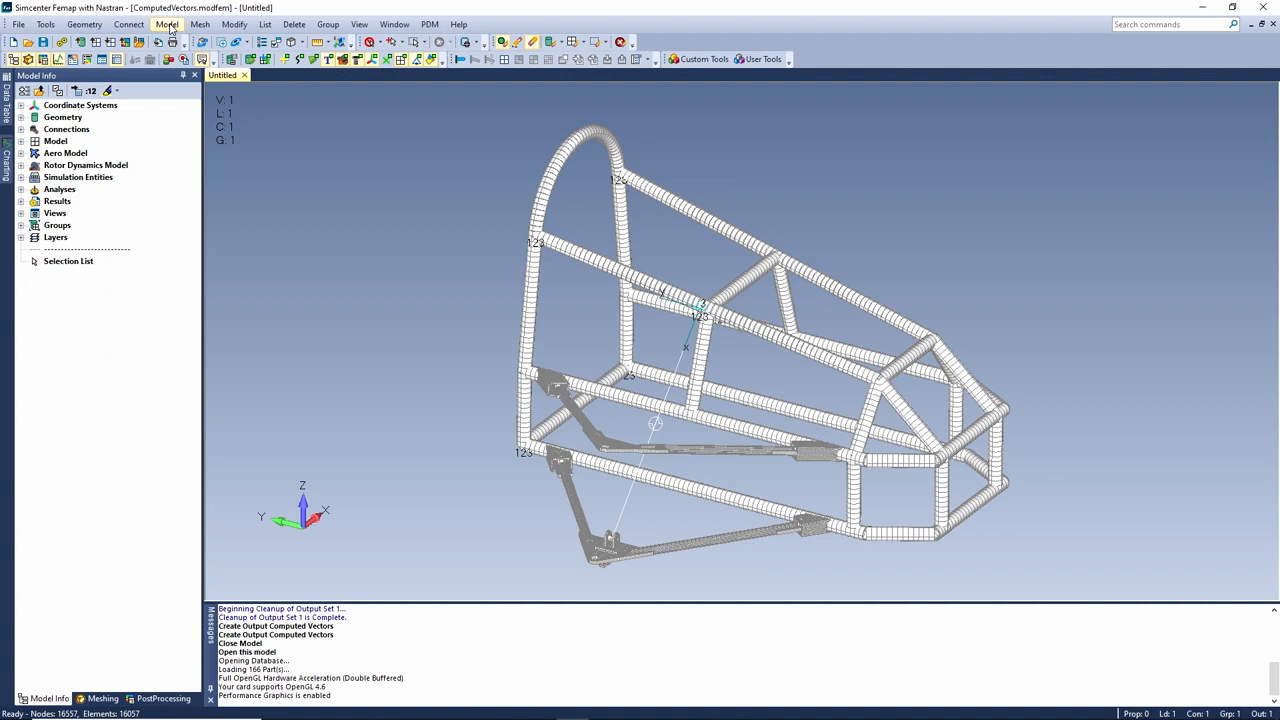
In Computed Results Vectors, set Beam/Bar Von Mises Stress to compute now in existing output sets
{"action": "left_click", "coordinate": [167, 24]}
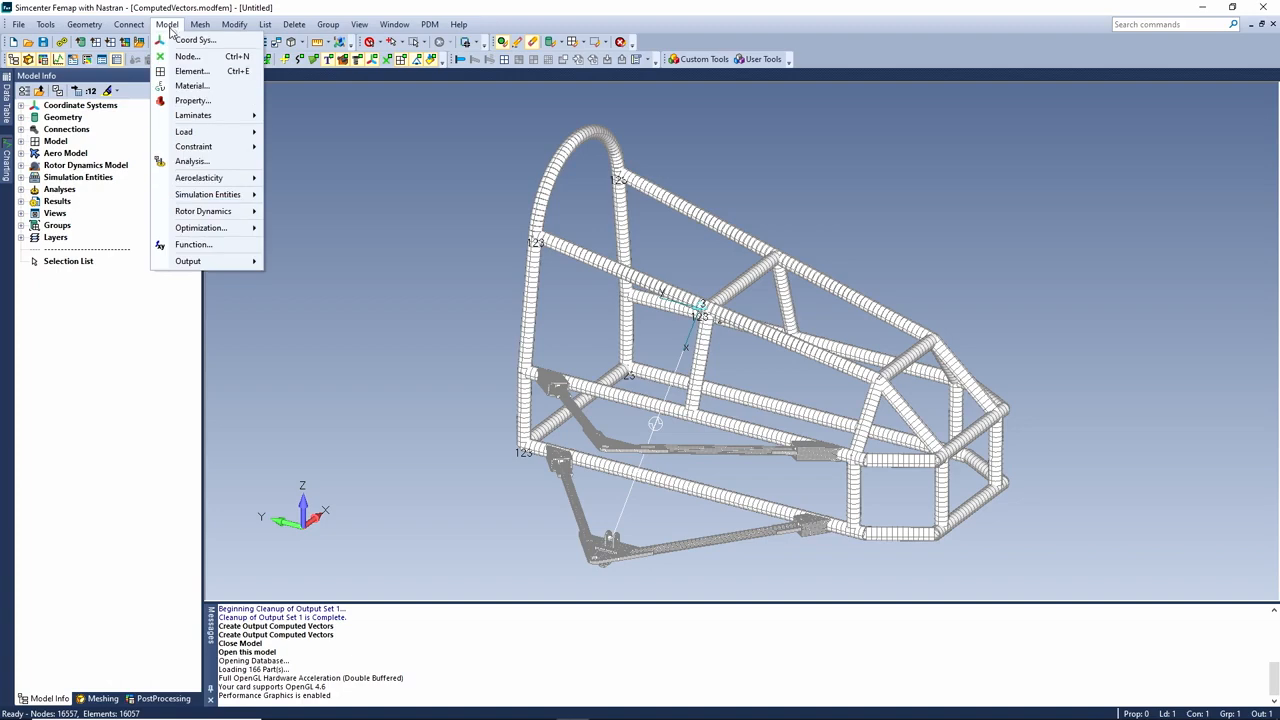
{"action": "mouse_move", "coordinate": [222, 262]}
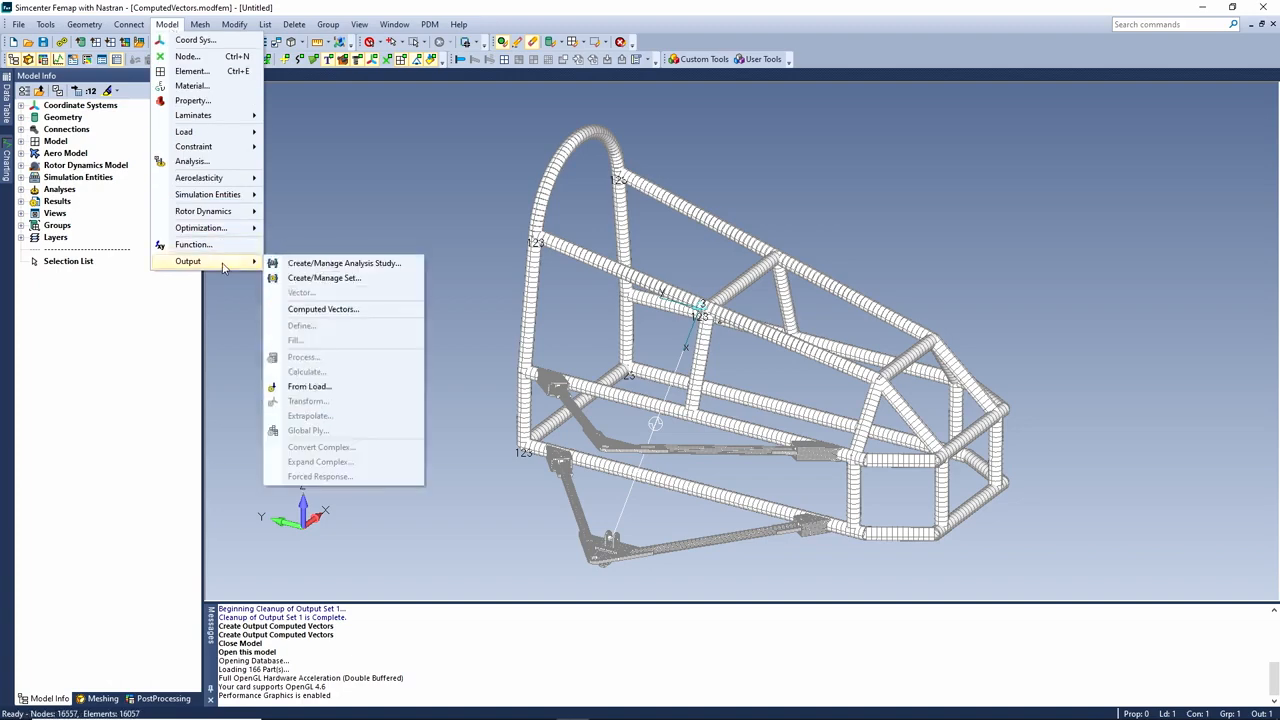
{"action": "left_click", "coordinate": [335, 310]}
{"action": "left_click_drag", "start_coordinate": [615, 168], "coordinate": [619, 124]}
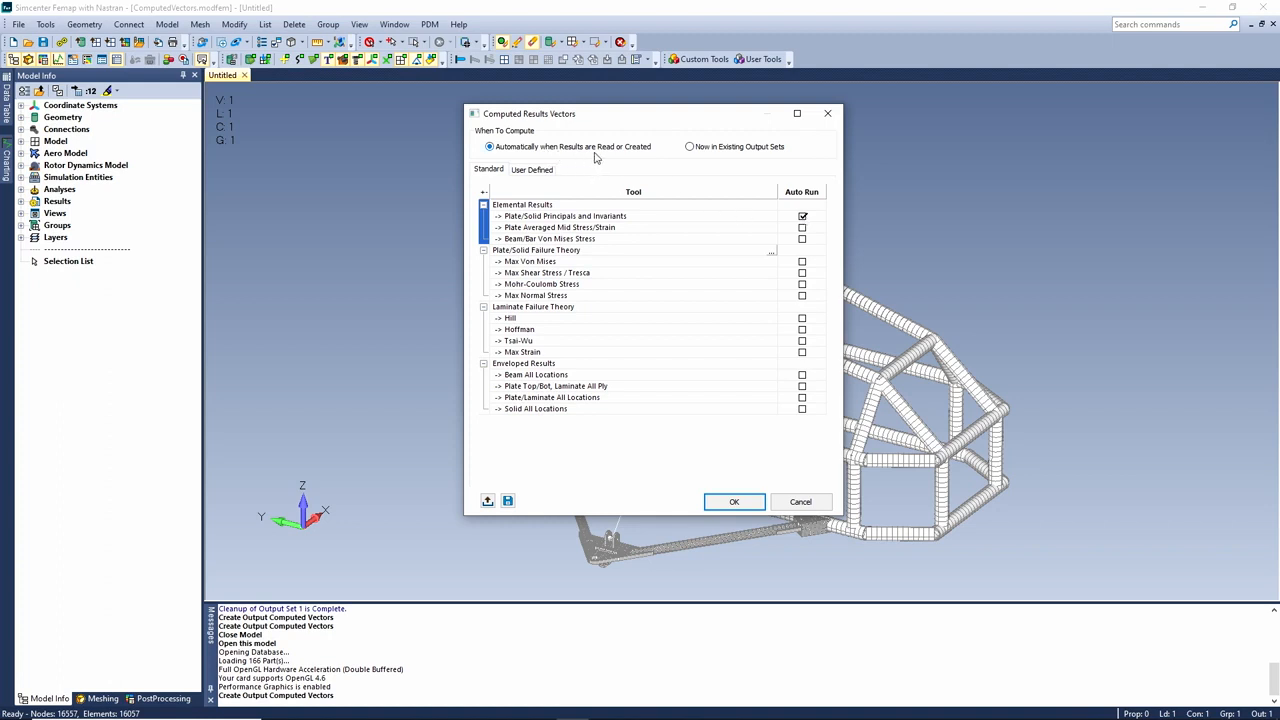
{"action": "left_click", "coordinate": [689, 147]}
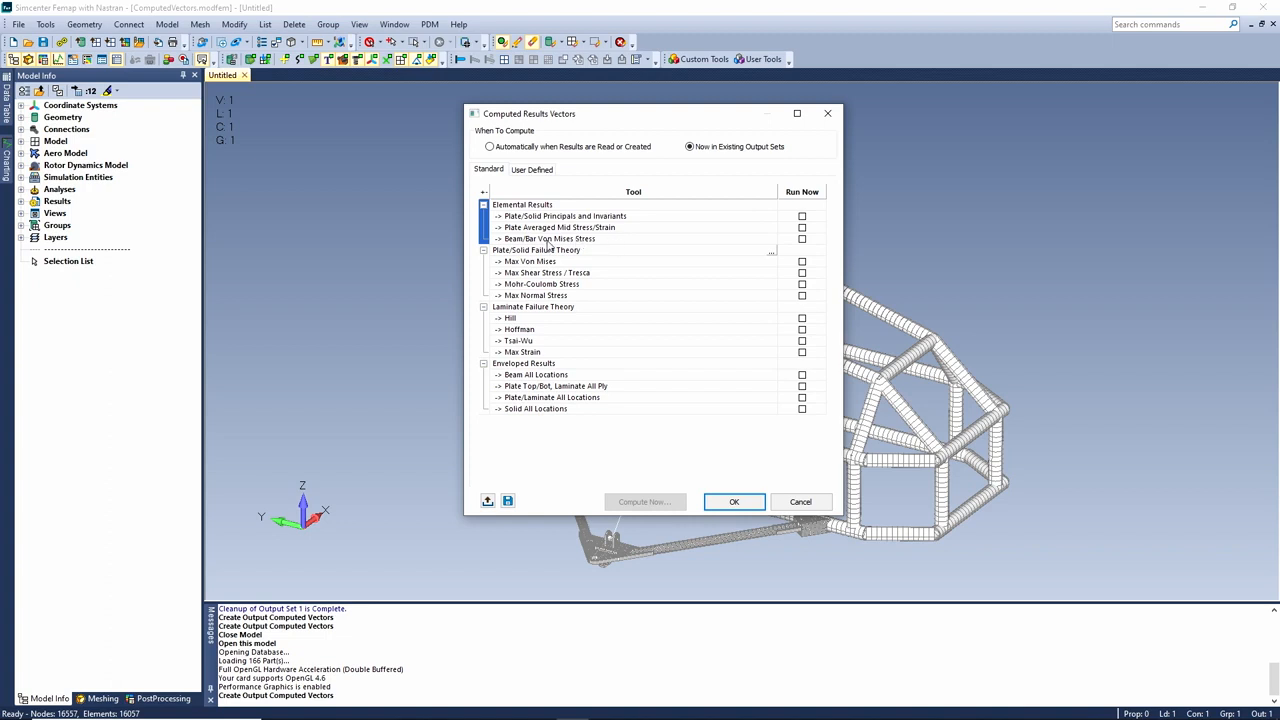
{"action": "left_click", "coordinate": [802, 240]}
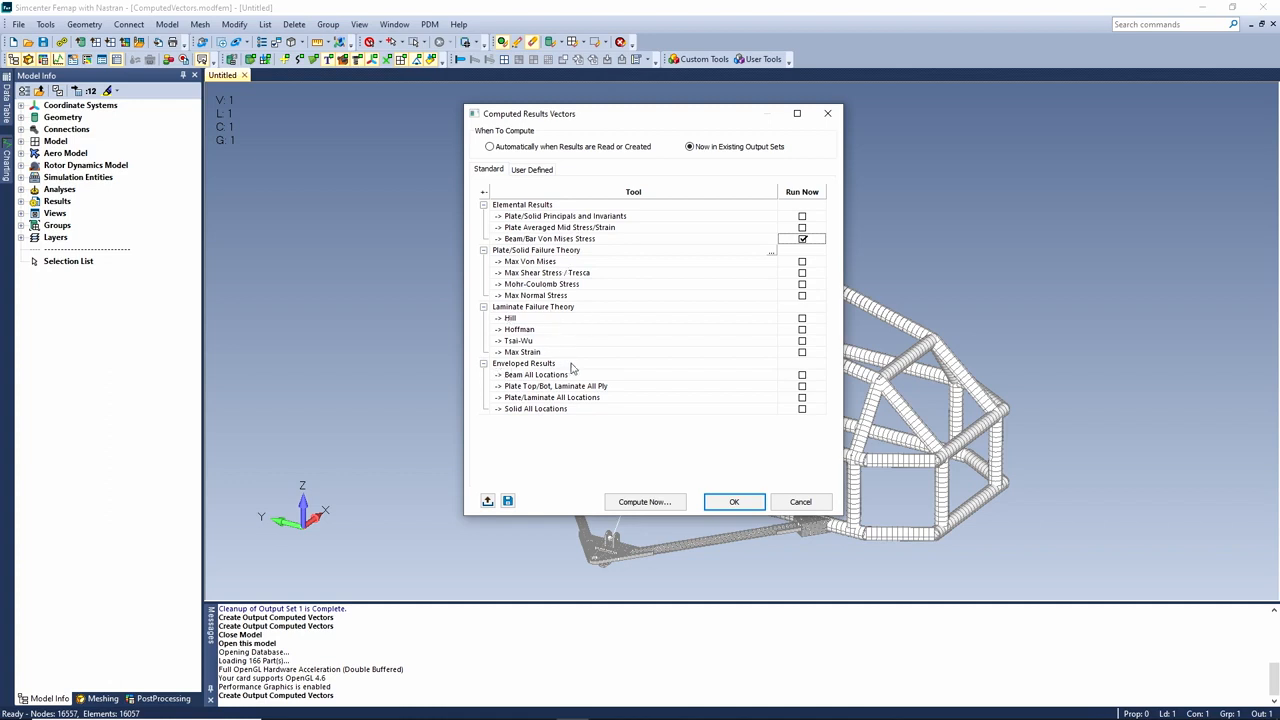
Accept the computed vectors settings and import computedvectors-000.op2 as NASTRAN results
{"action": "left_click", "coordinate": [735, 502]}
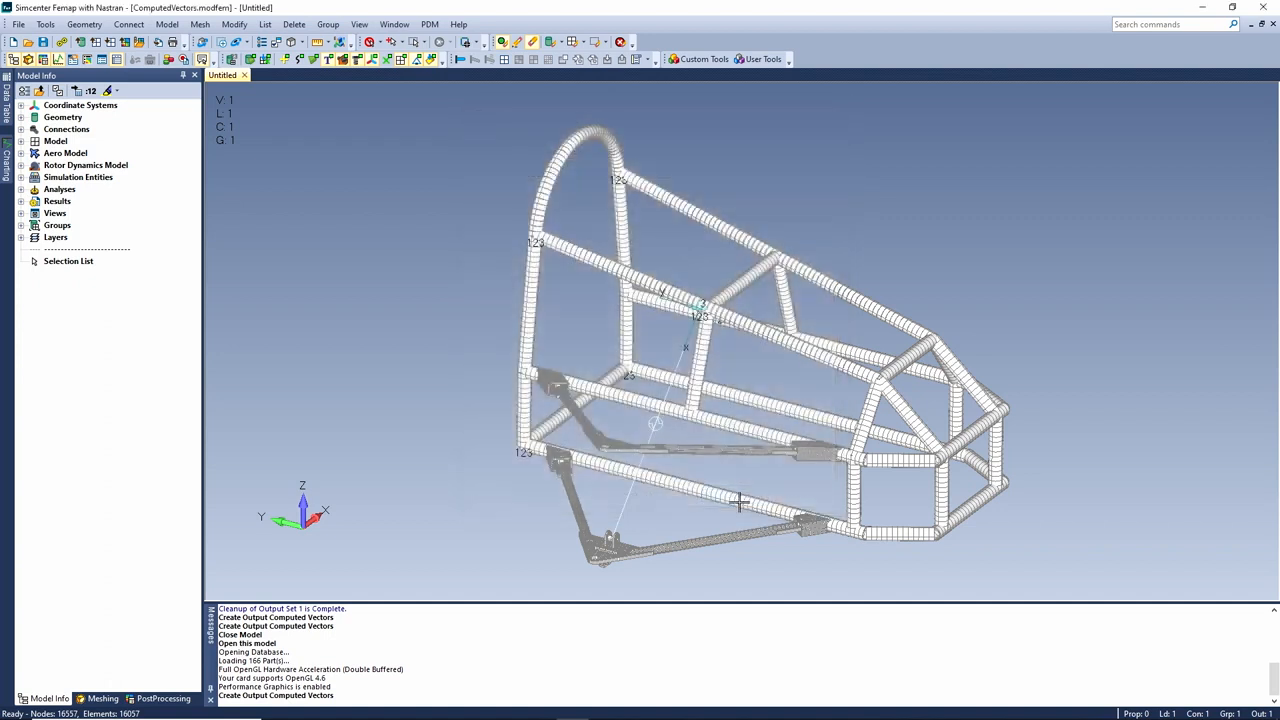
{"action": "left_click", "coordinate": [19, 25]}
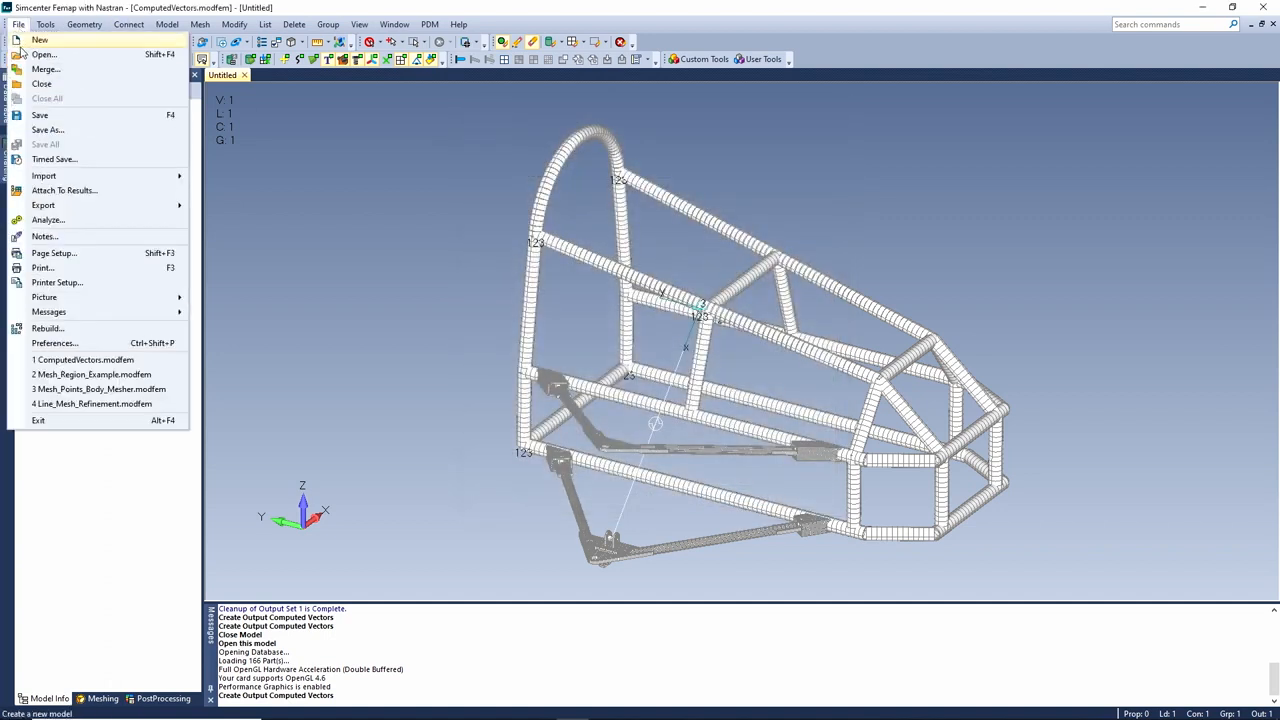
{"action": "mouse_move", "coordinate": [59, 176]}
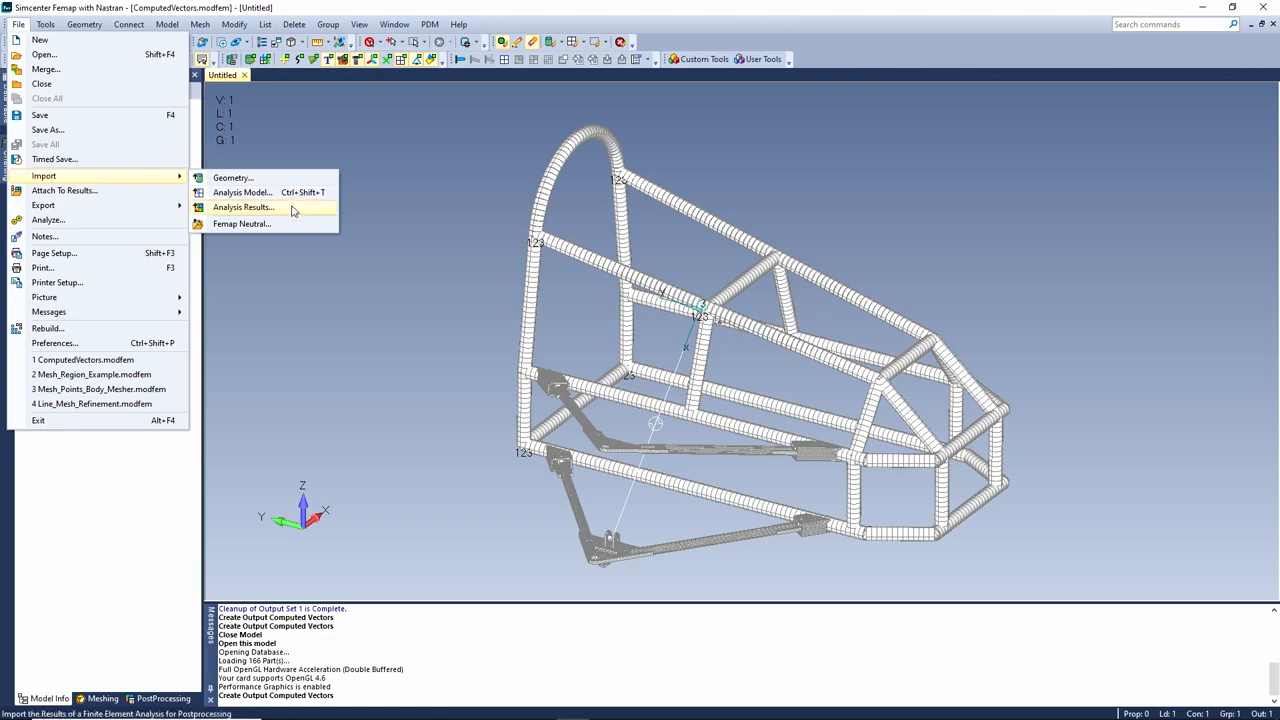
{"action": "left_click", "coordinate": [292, 210]}
{"action": "left_click", "coordinate": [592, 456]}
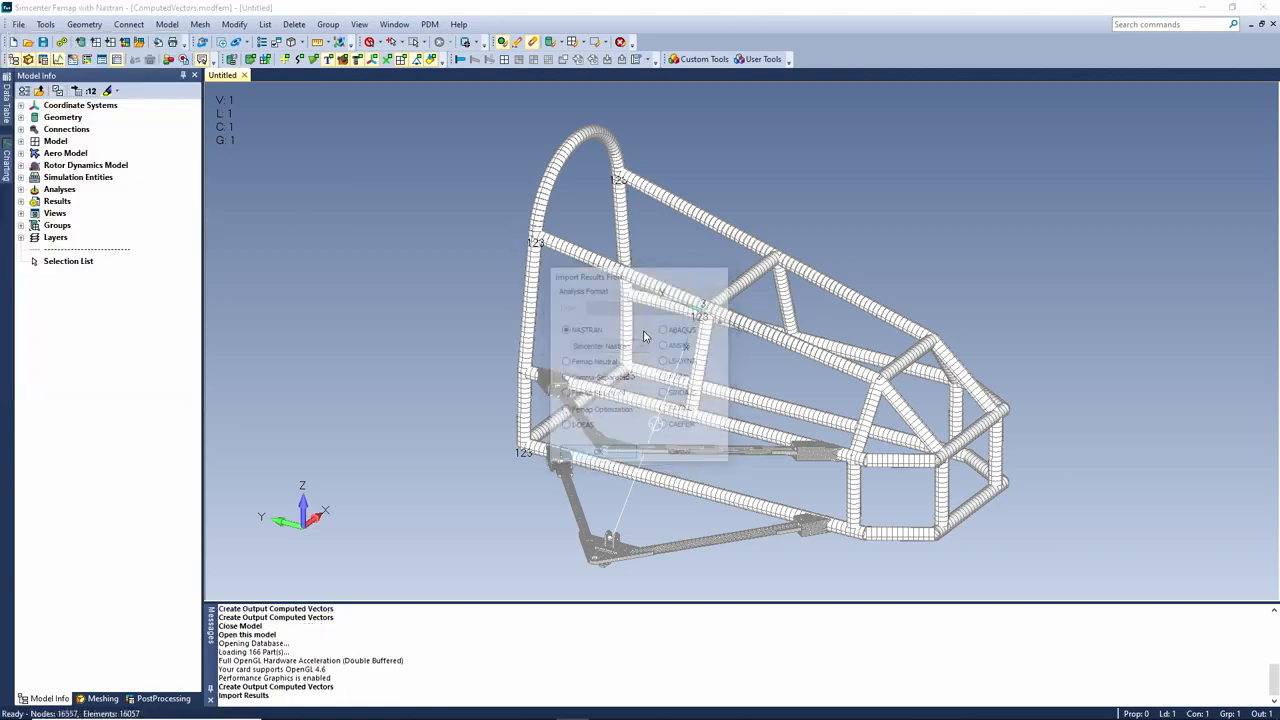
{"action": "double_click", "coordinate": [548, 212]}
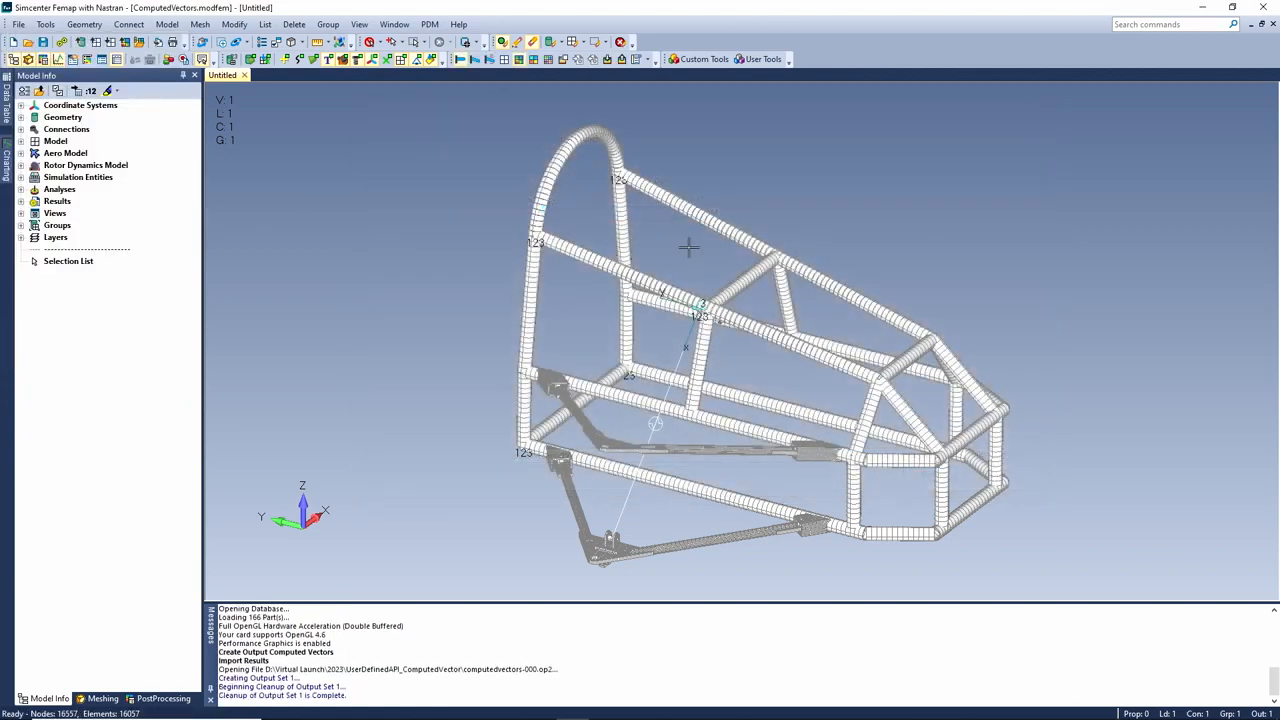
Review the available contour vectors in Post Data, then cancel without changes
{"action": "right_click", "coordinate": [658, 245]}
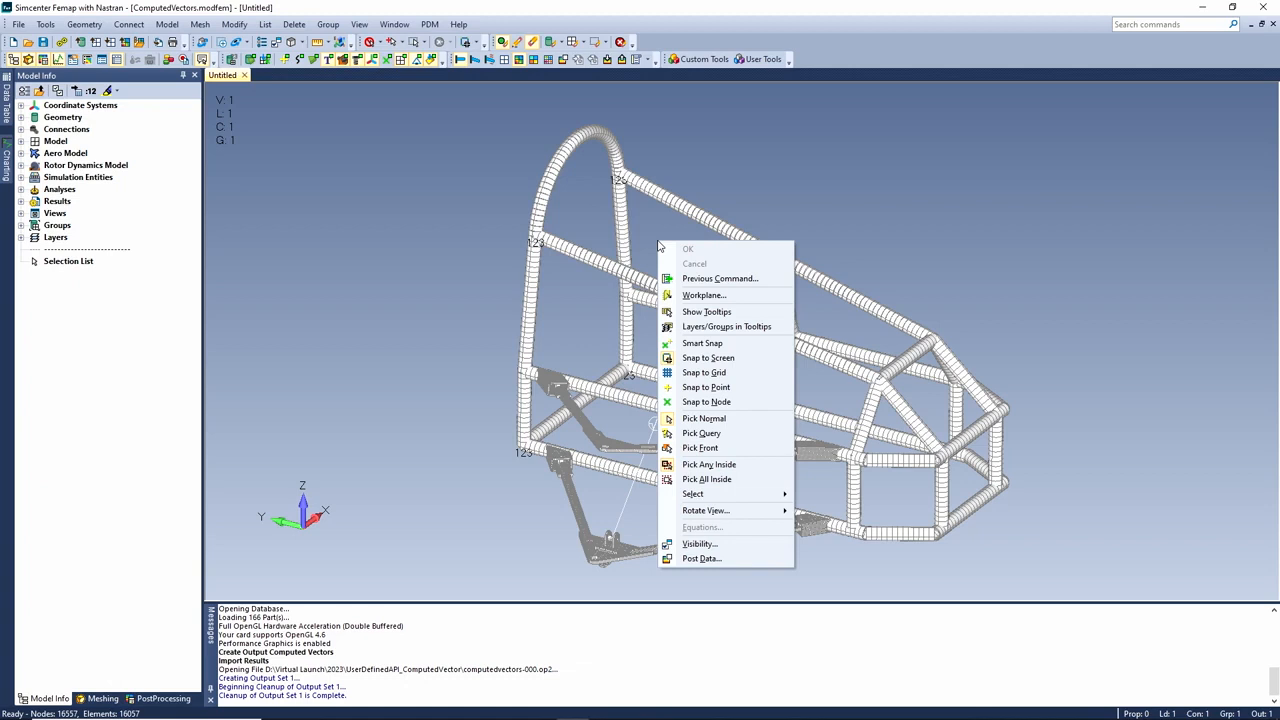
{"action": "left_click", "coordinate": [730, 558]}
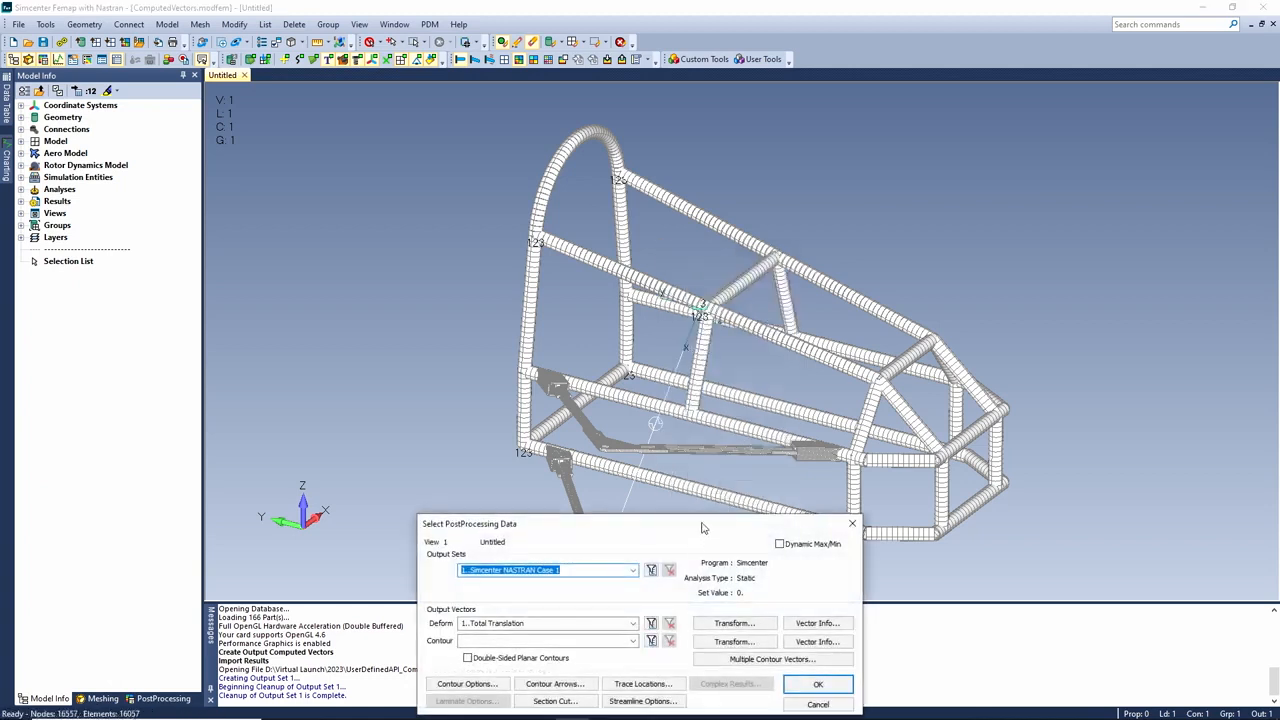
{"action": "left_click", "coordinate": [667, 321]}
{"action": "left_click_drag", "start_coordinate": [667, 370], "coordinate": [664, 555]}
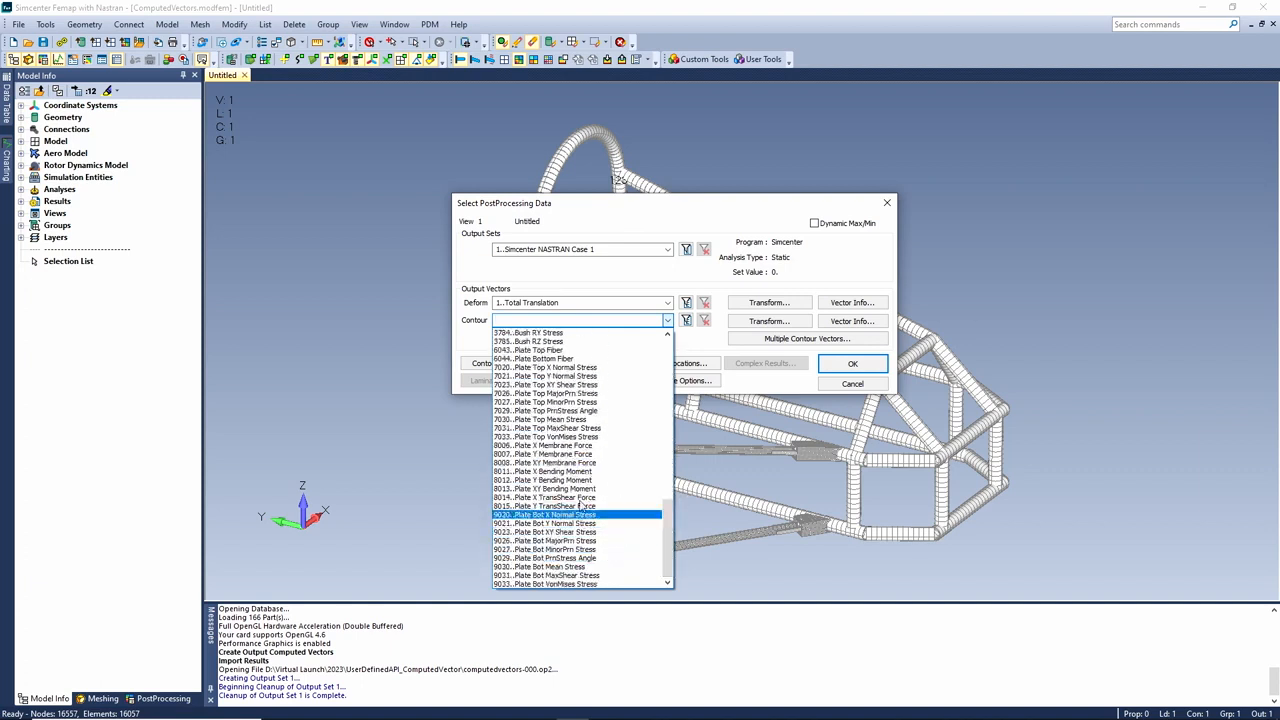
{"action": "left_click", "coordinate": [855, 387]}
{"action": "left_click", "coordinate": [853, 384]}
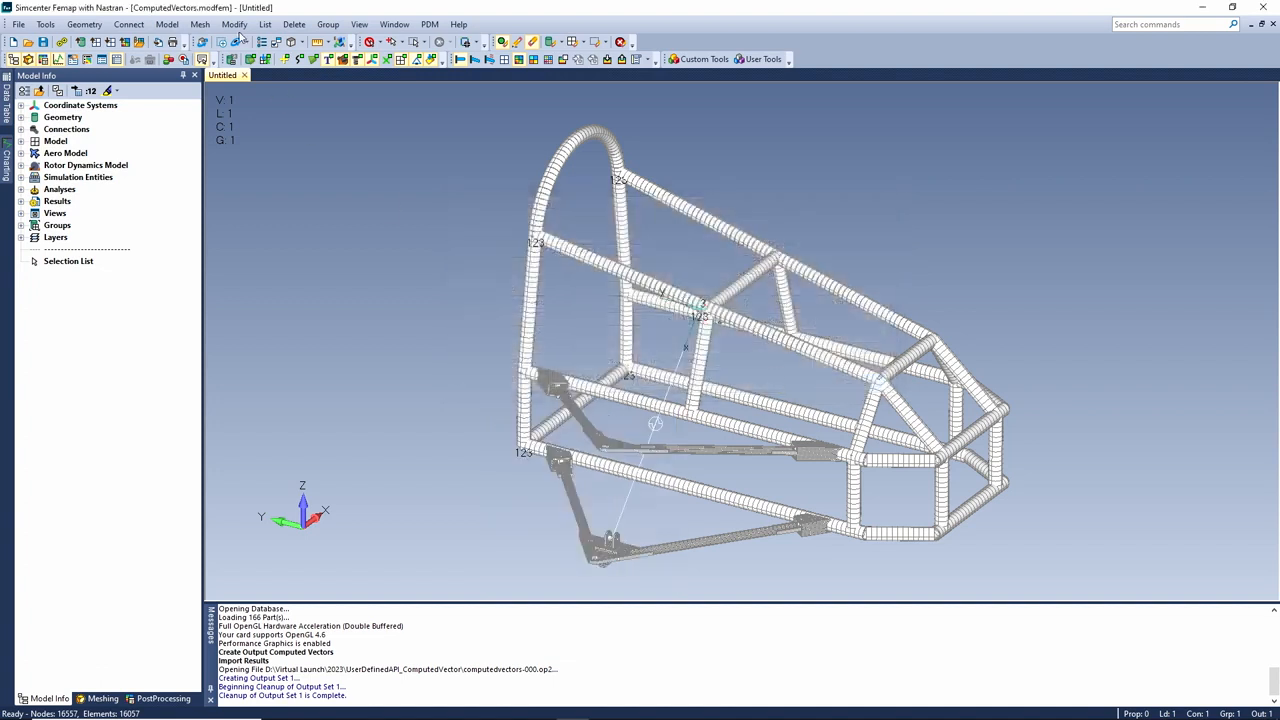
Run Beam/Bar Von Mises Stress with Compute Now on Simcenter NASTRAN Case 1 and close the dialog
{"action": "left_click", "coordinate": [167, 24]}
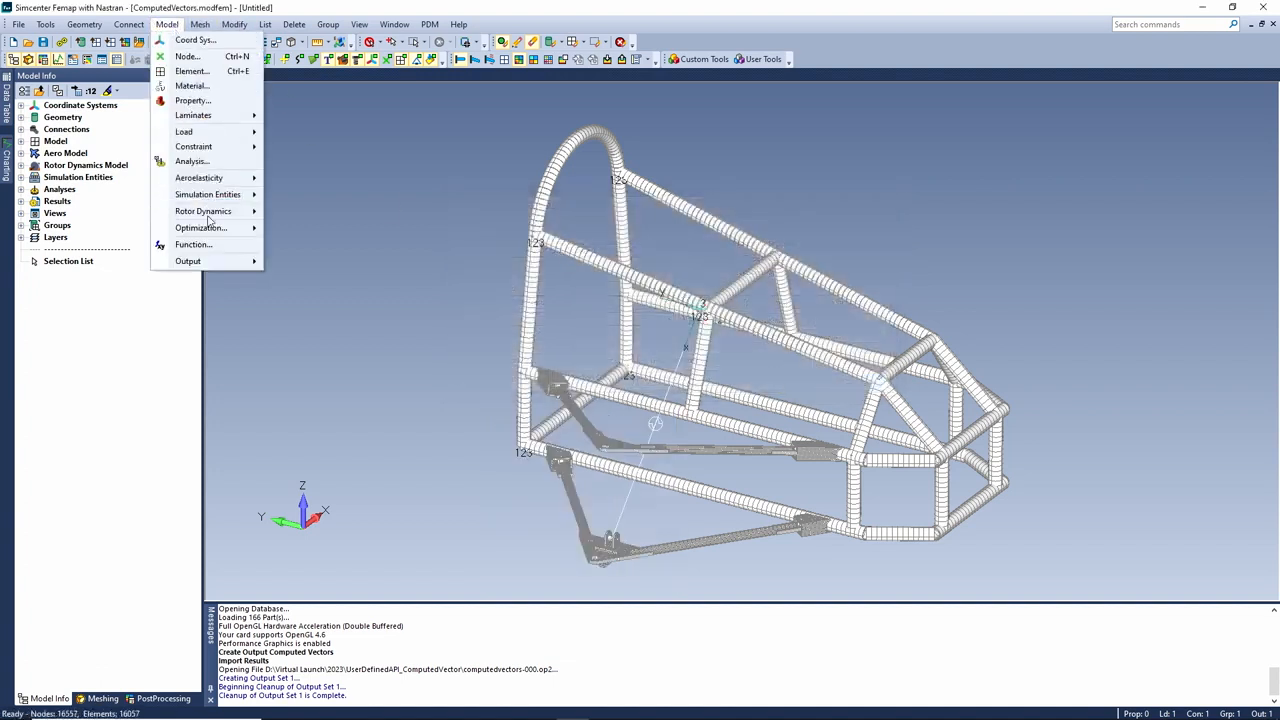
{"action": "mouse_move", "coordinate": [200, 261]}
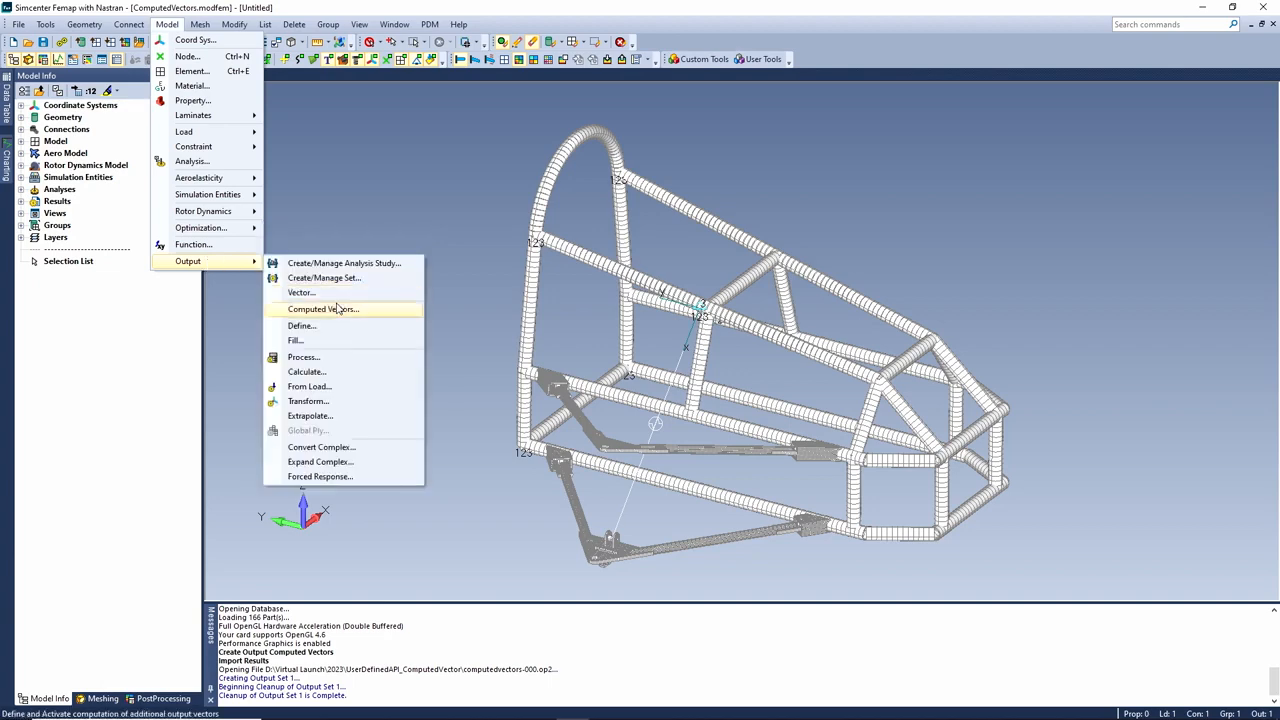
{"action": "left_click", "coordinate": [338, 309]}
{"action": "left_click", "coordinate": [676, 346]}
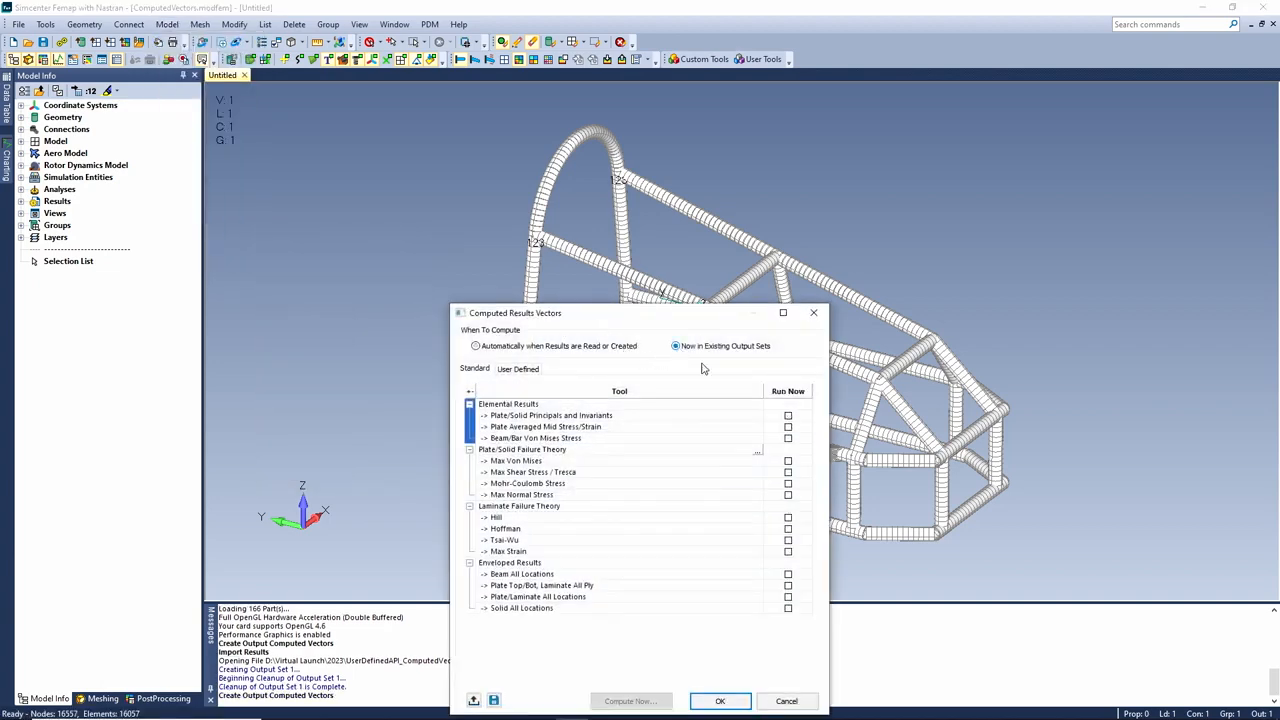
{"action": "left_click", "coordinate": [788, 439]}
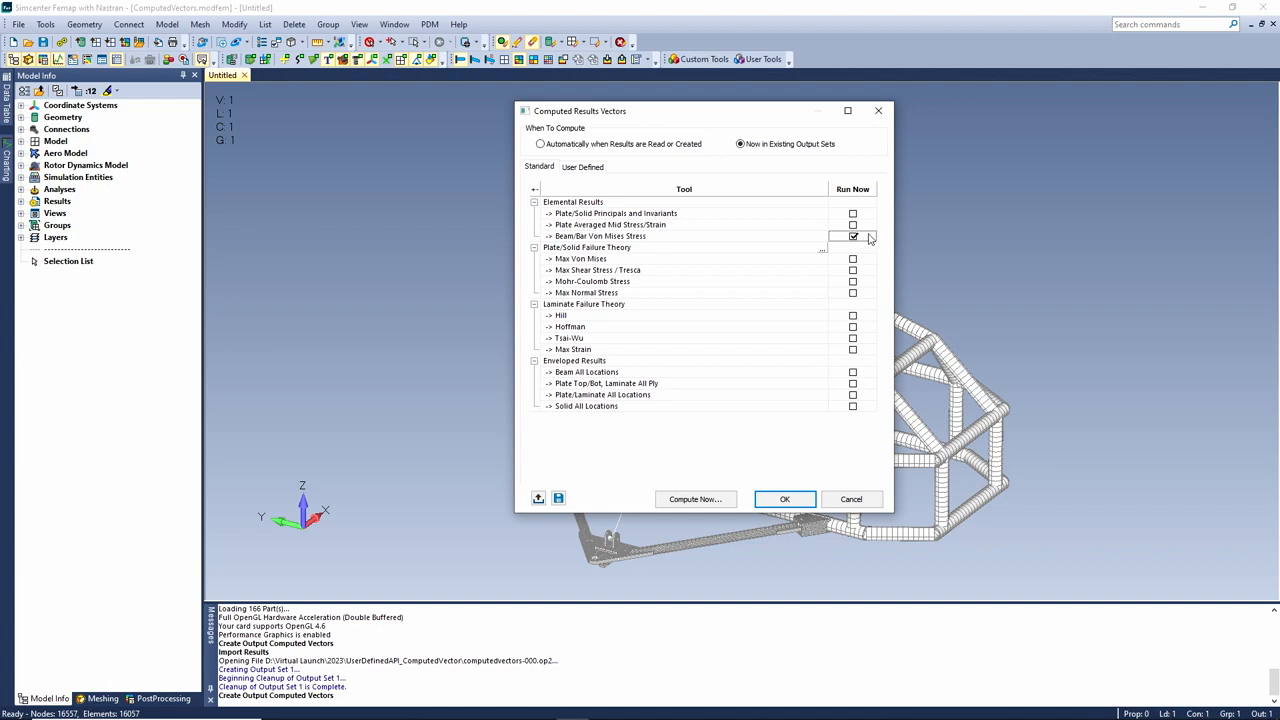
{"action": "left_click", "coordinate": [694, 500]}
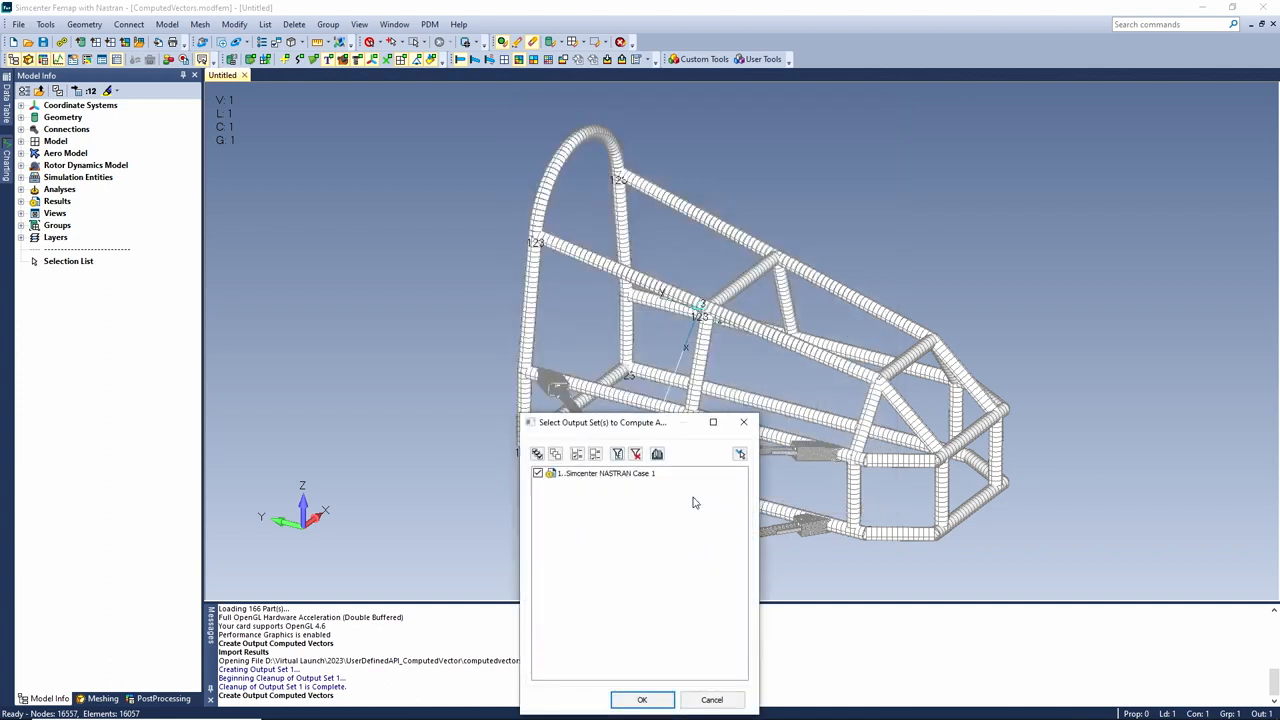
{"action": "left_click", "coordinate": [646, 700]}
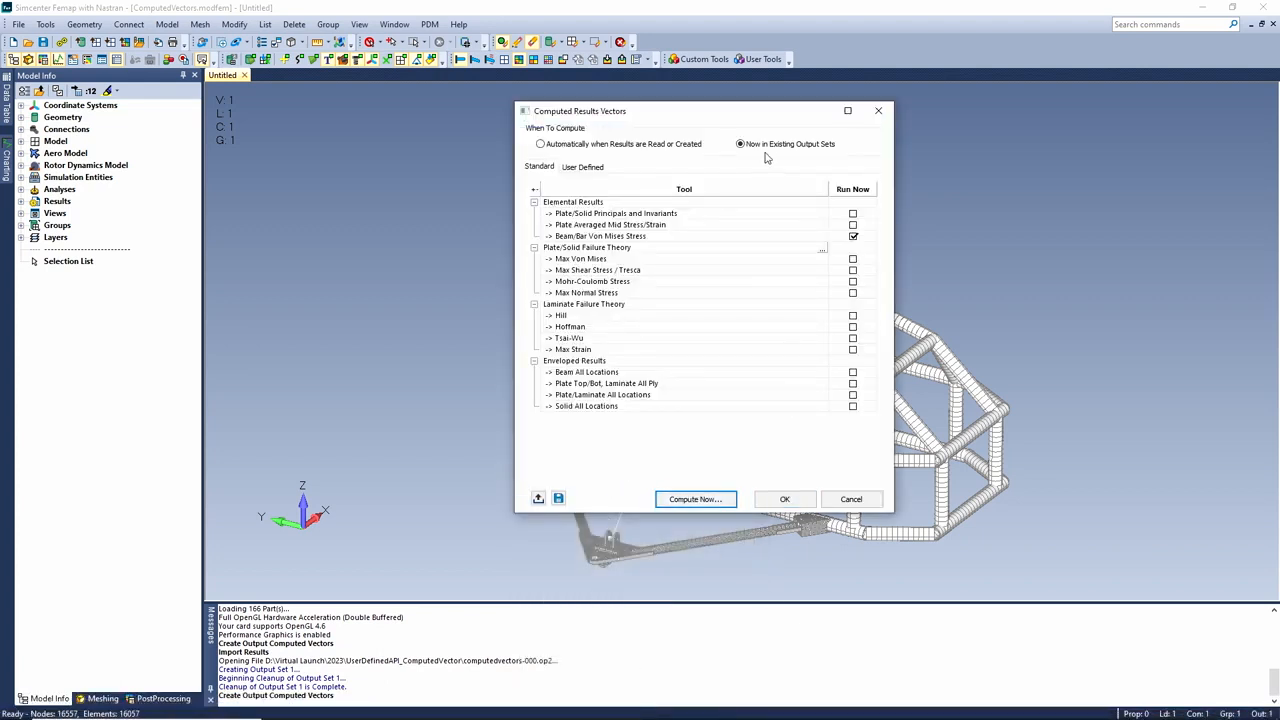
{"action": "left_click", "coordinate": [786, 500]}
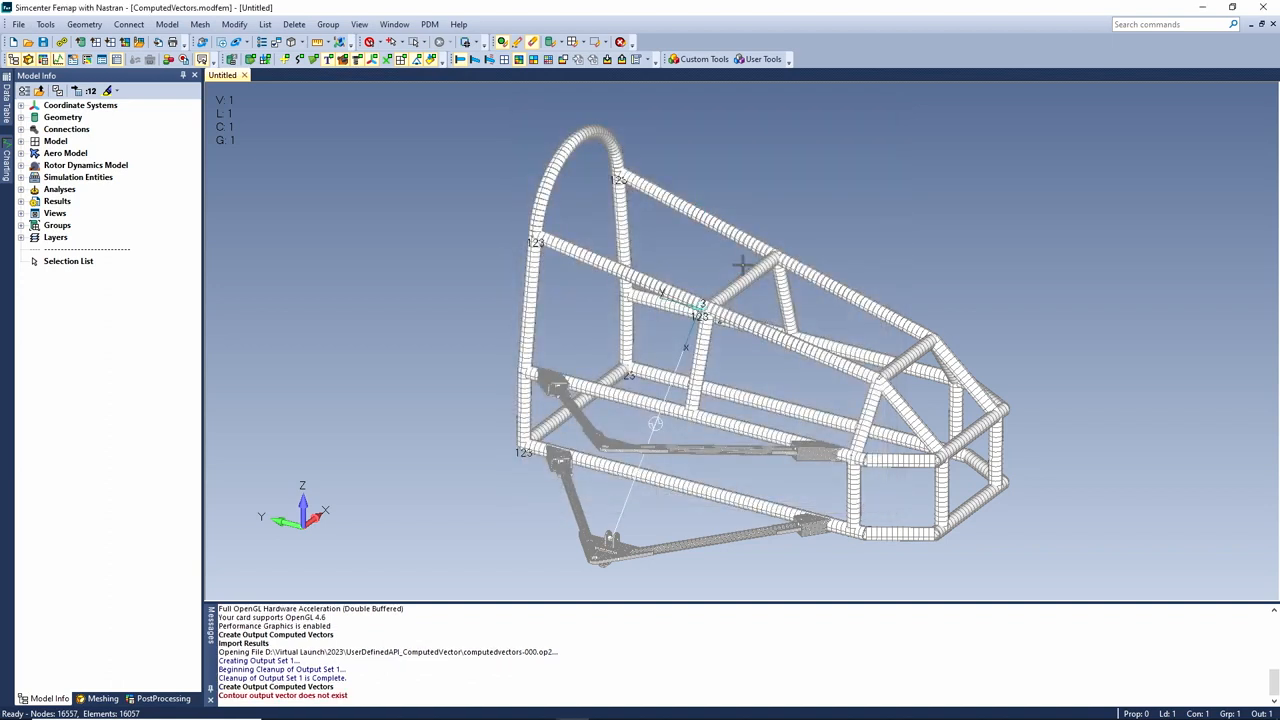
Contour the frame by 3288..Beam/Bar Max Von Mises Stress and orbit to inspect it
{"action": "right_click", "coordinate": [788, 221]}
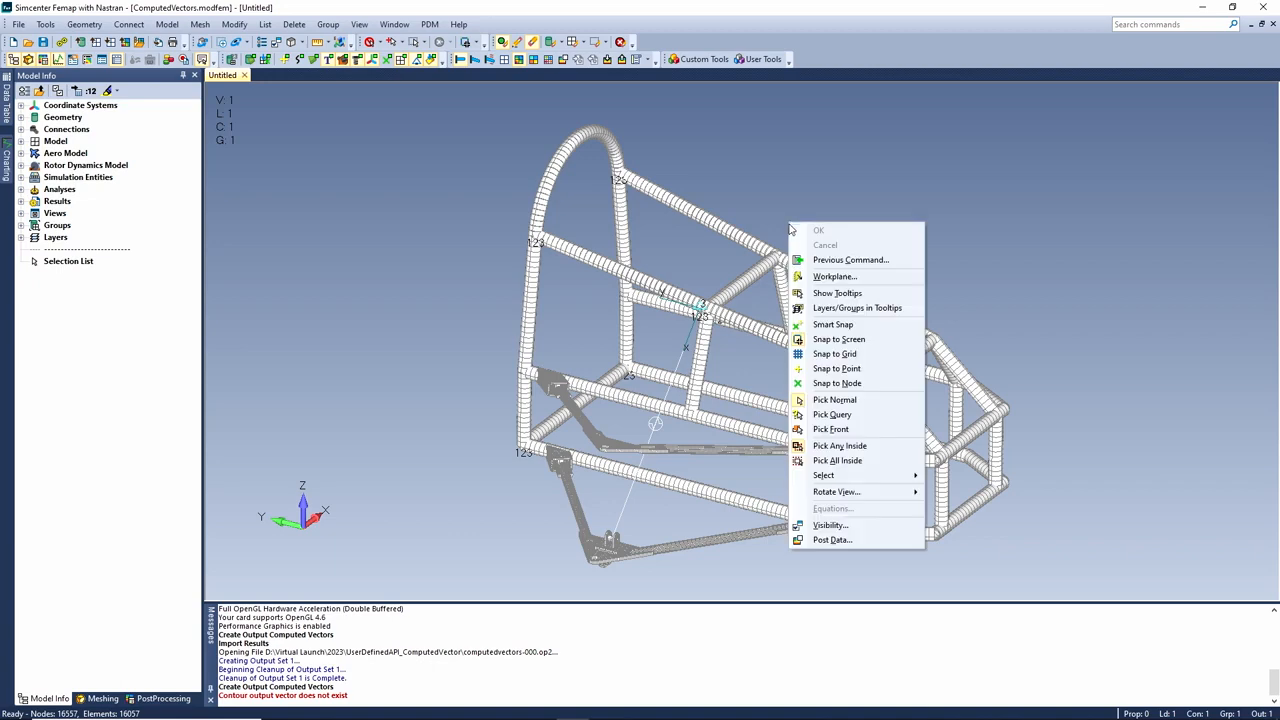
{"action": "left_click", "coordinate": [832, 549]}
{"action": "left_click", "coordinate": [632, 641]}
{"action": "left_click_drag", "start_coordinate": [629, 431], "coordinate": [634, 523]}
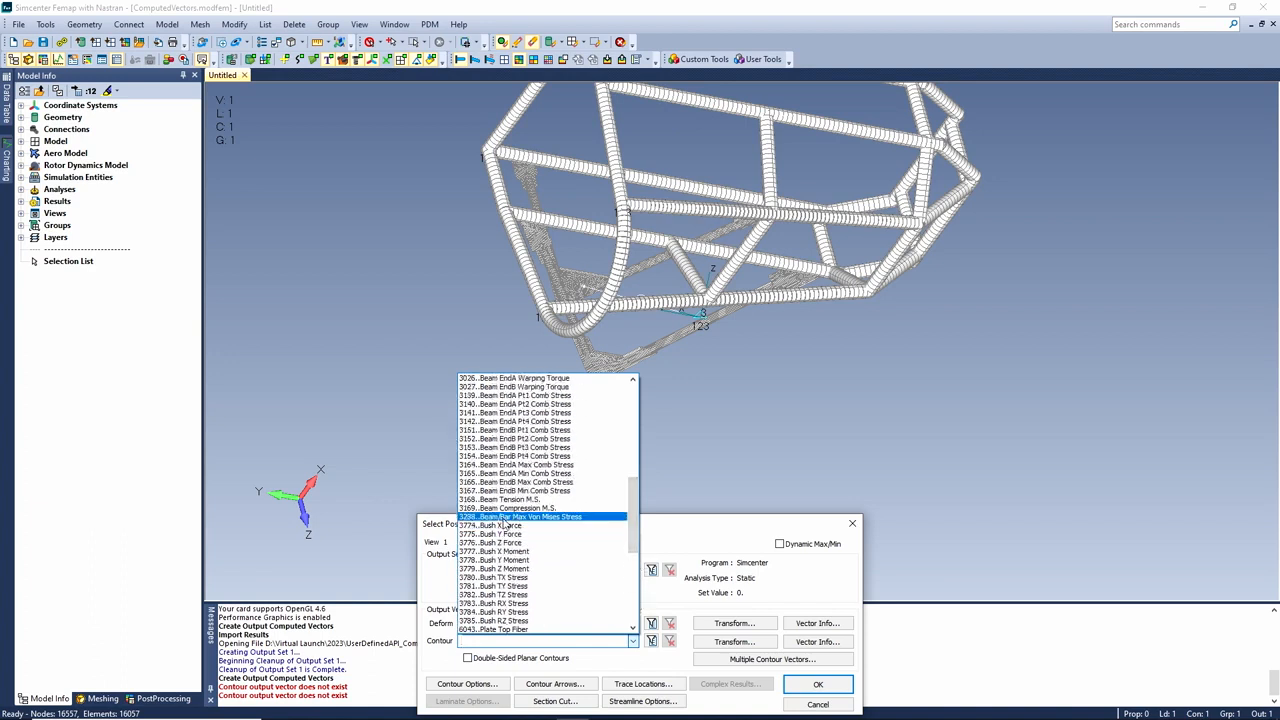
{"action": "left_click", "coordinate": [505, 517]}
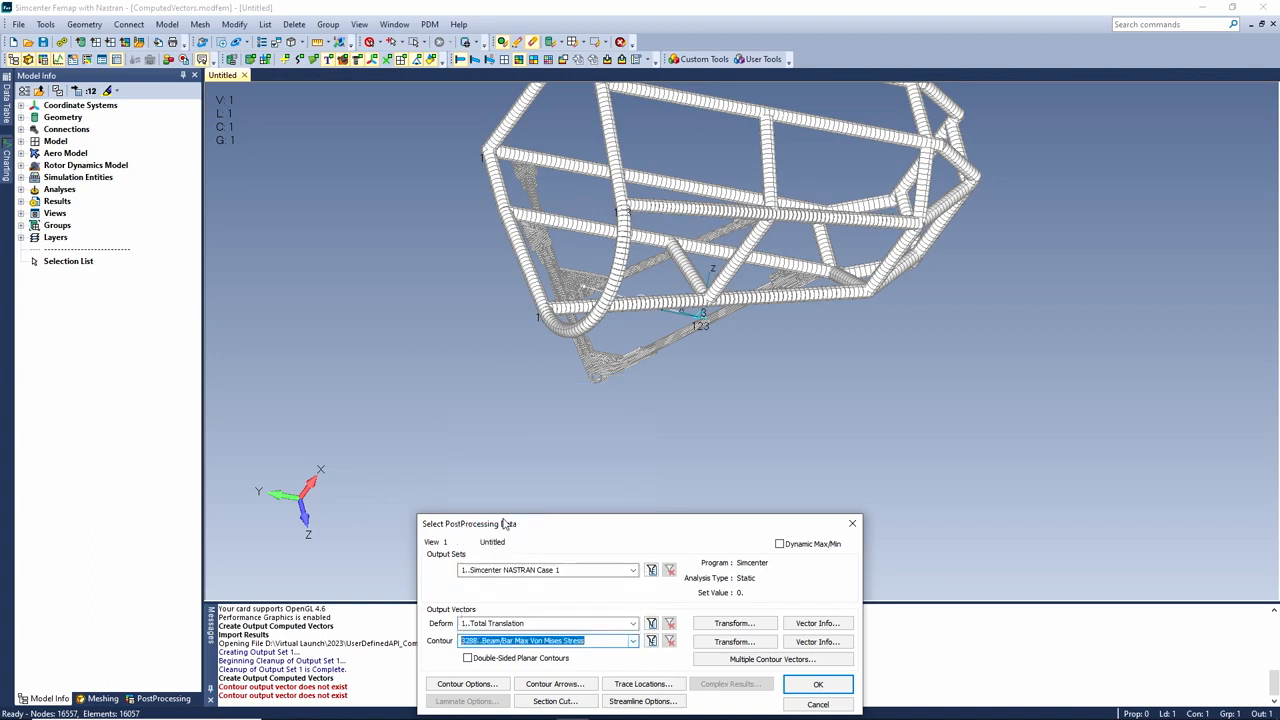
{"action": "left_click", "coordinate": [819, 686]}
{"action": "middle_click_drag", "start_coordinate": [708, 453], "coordinate": [520, 239]}
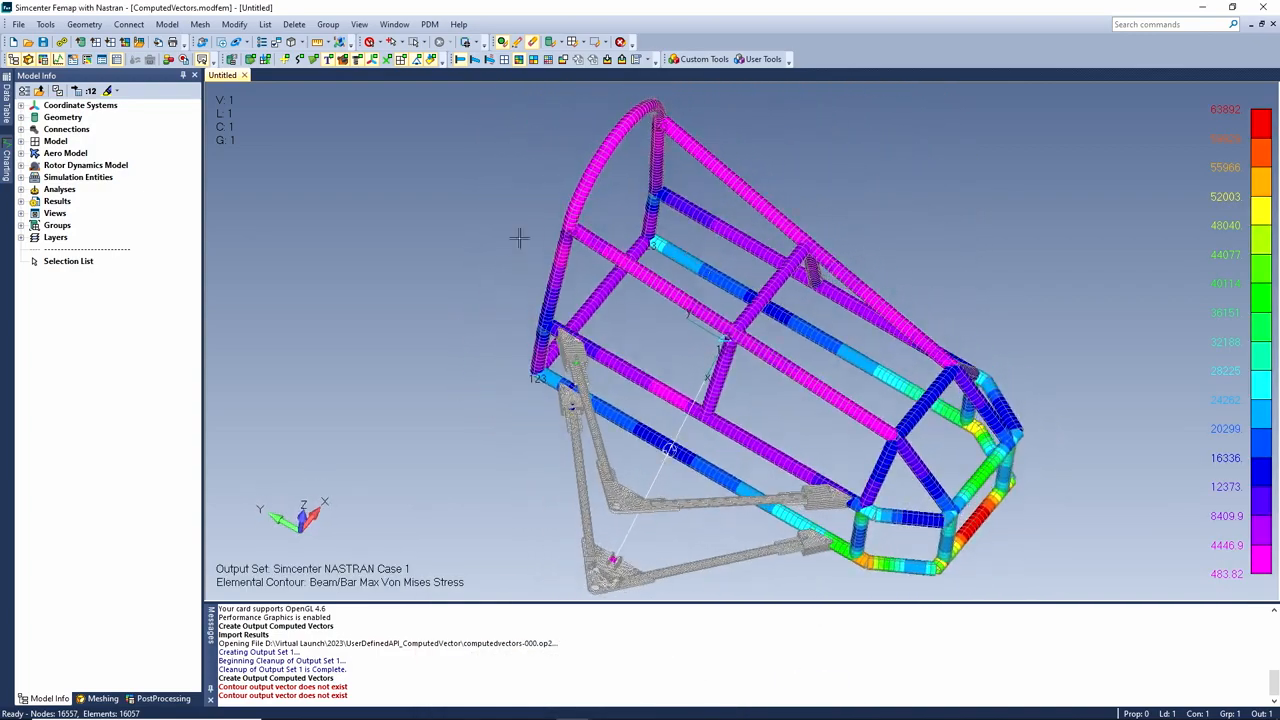
{"action": "left_click", "coordinate": [167, 24]}
Open the user-defined computed vectors and review the API envelope von Mises script definition
{"action": "mouse_move", "coordinate": [218, 262]}
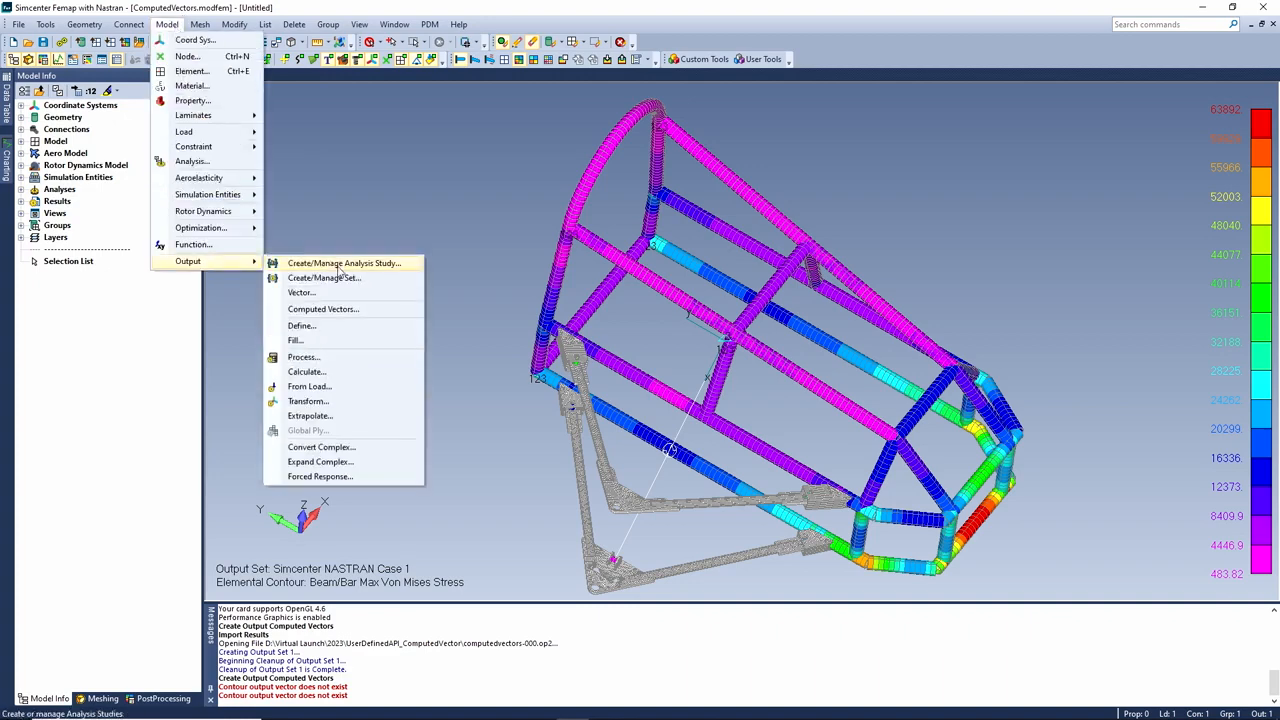
{"action": "left_click", "coordinate": [323, 309]}
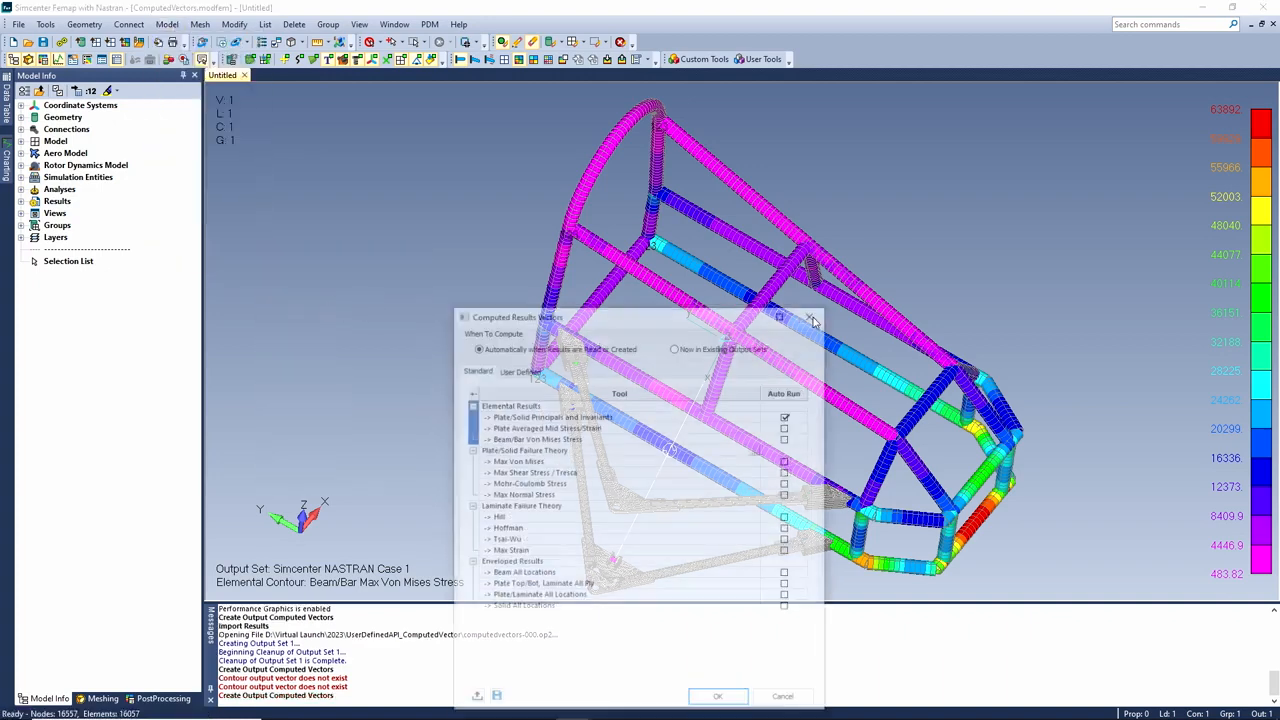
{"action": "left_click", "coordinate": [677, 347]}
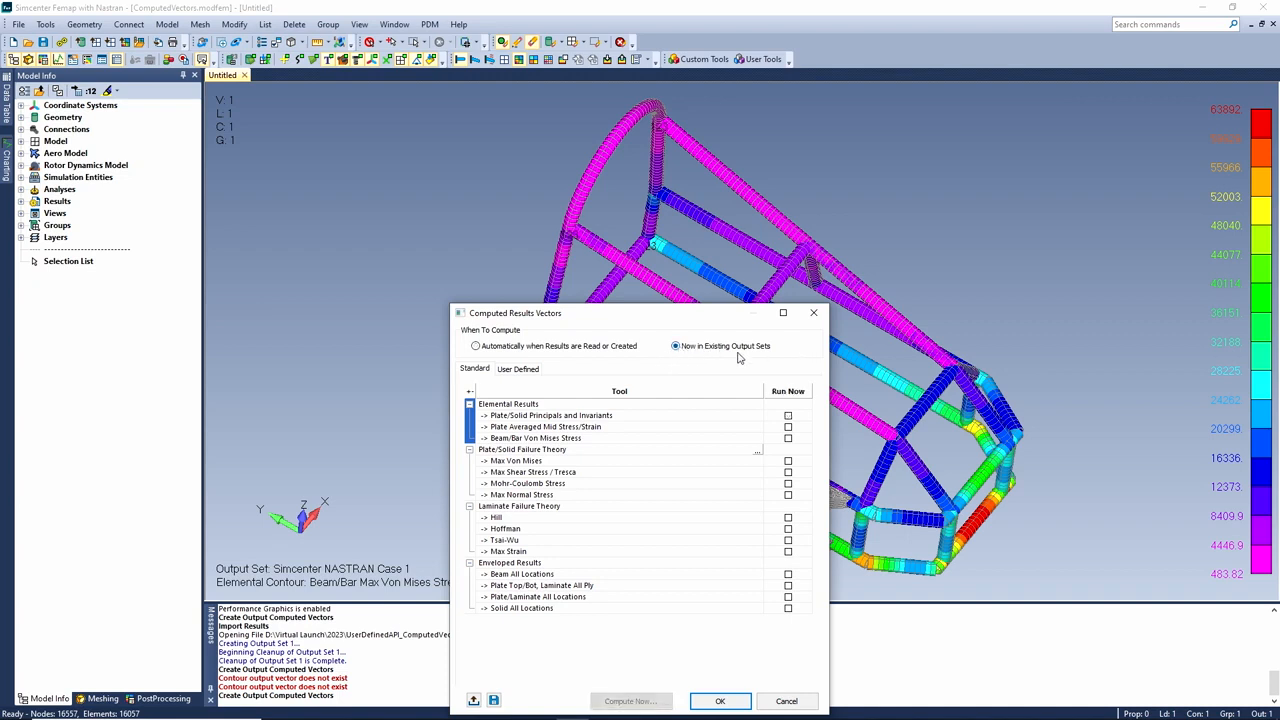
{"action": "left_click", "coordinate": [523, 370]}
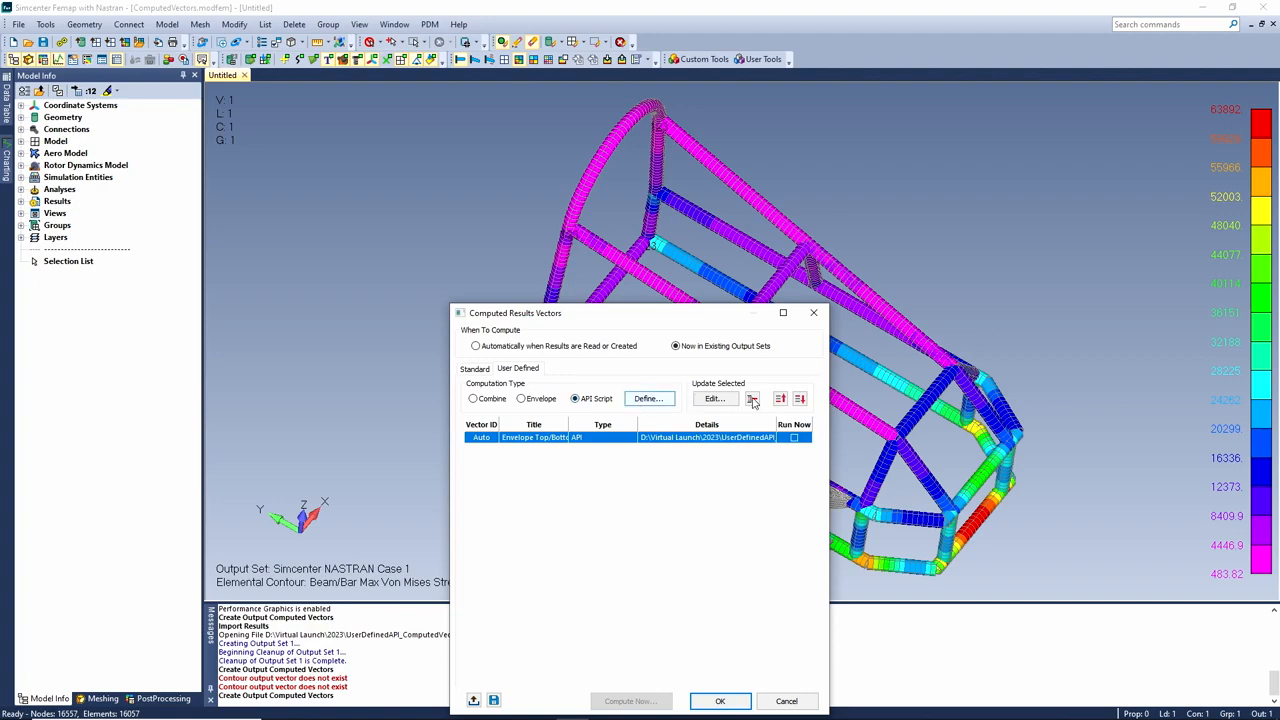
{"action": "left_click", "coordinate": [713, 399]}
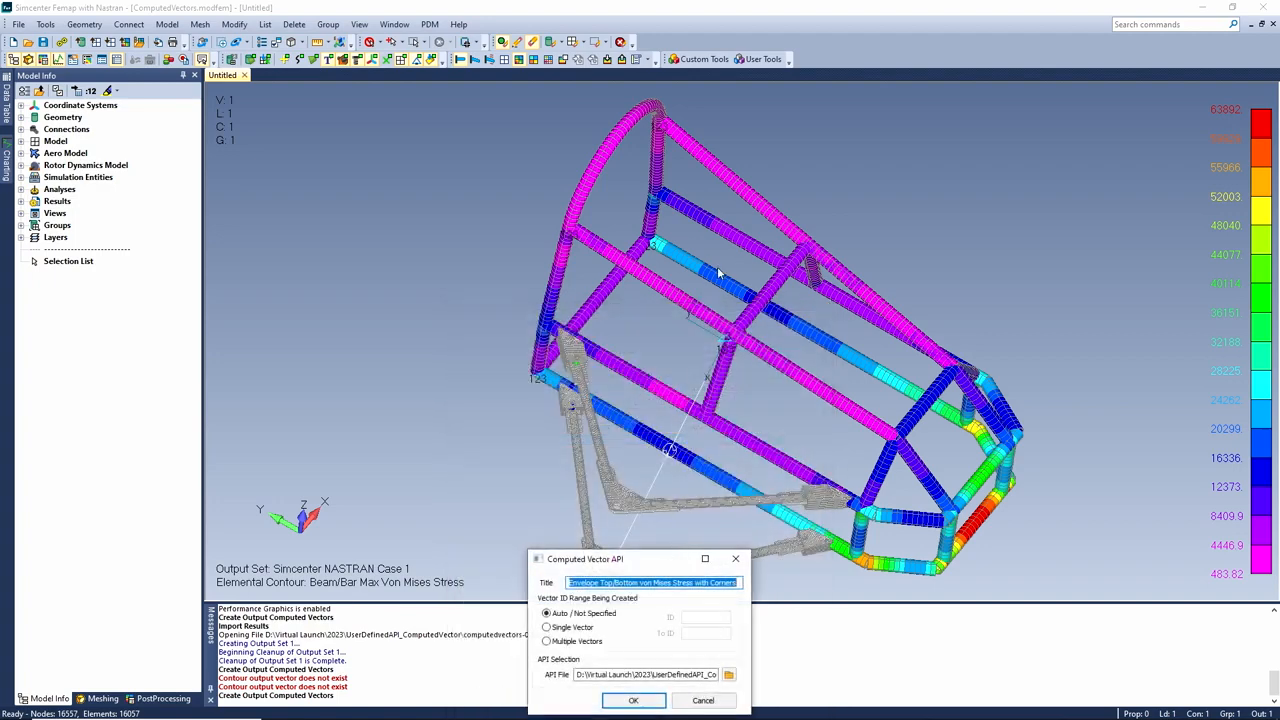
{"action": "left_click_drag", "start_coordinate": [657, 566], "coordinate": [708, 251]}
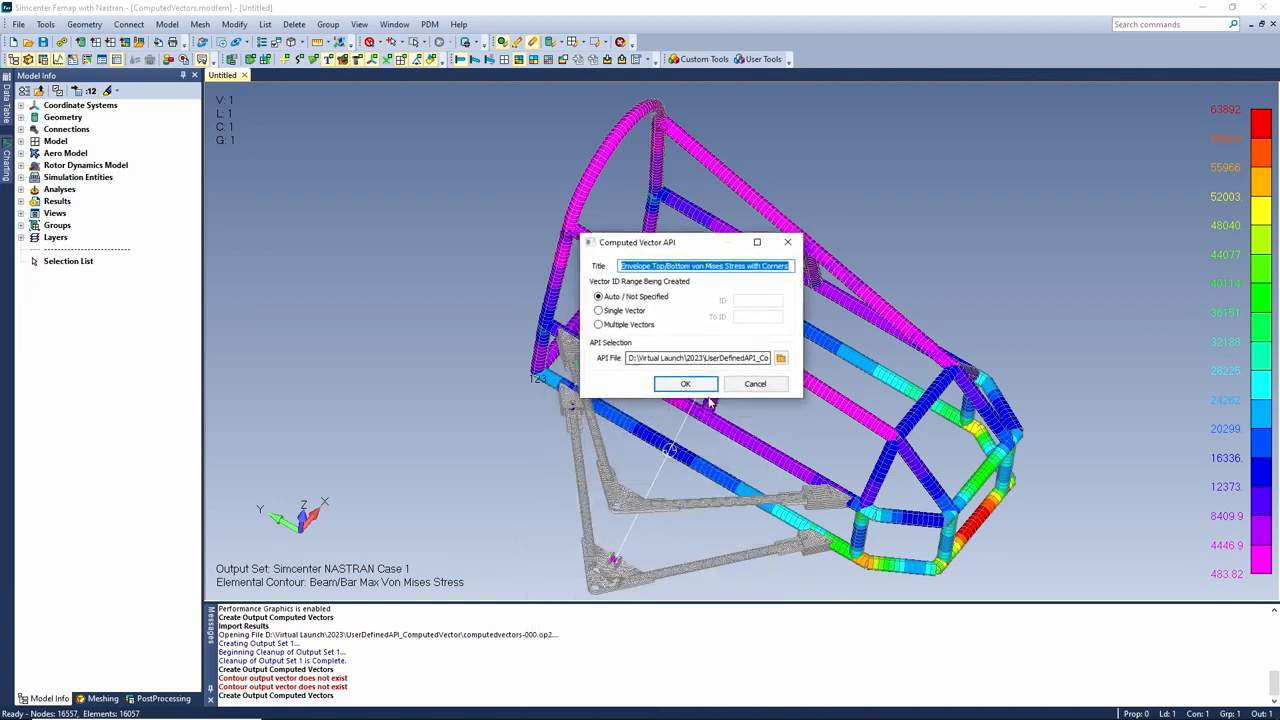
{"action": "left_click_drag", "start_coordinate": [688, 362], "coordinate": [791, 355]}
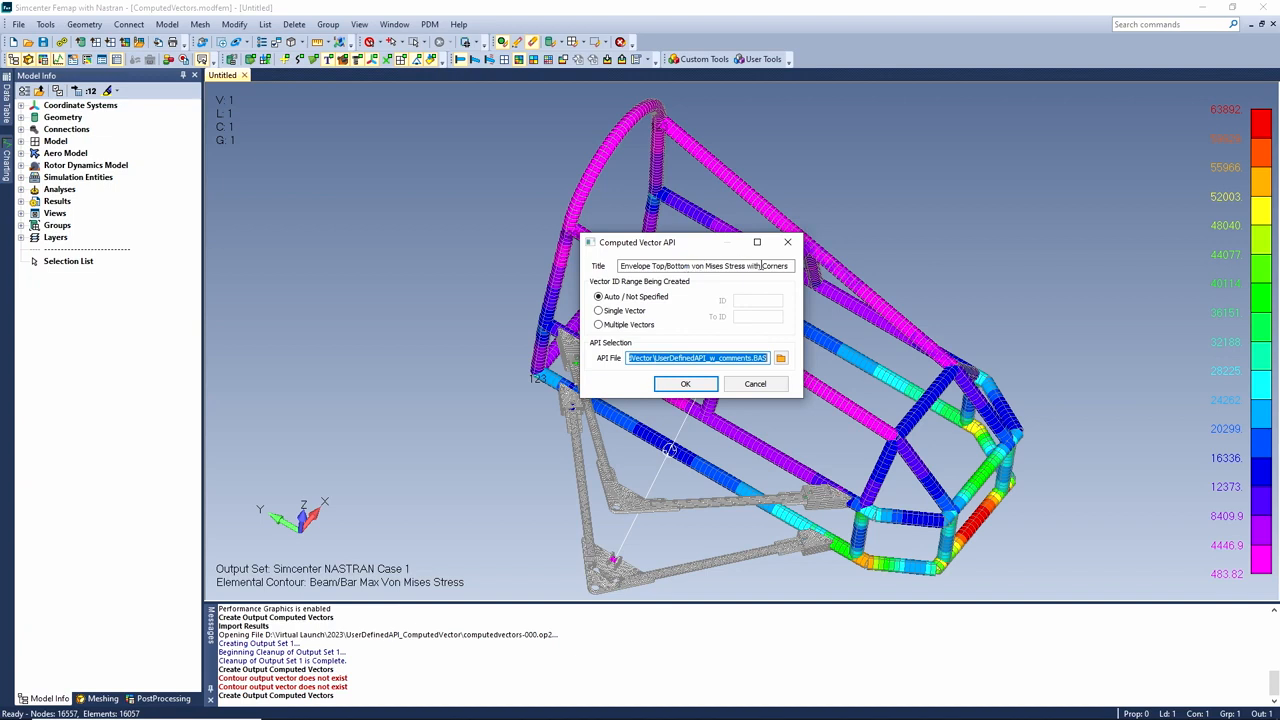
{"action": "left_click", "coordinate": [686, 384]}
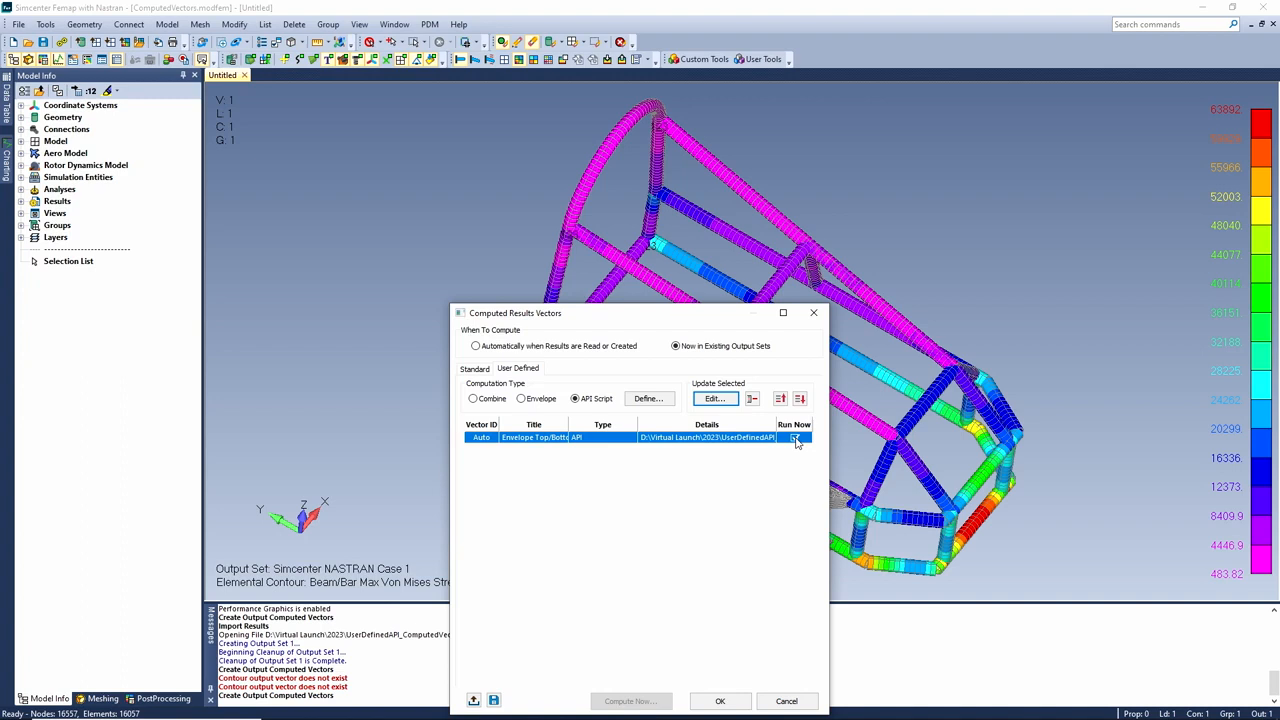
Mark 'Envelope Top/Bottom von Mises Stress with Corners' to run and compute it for Case 1
{"action": "left_click", "coordinate": [795, 441]}
{"action": "left_click", "coordinate": [795, 439]}
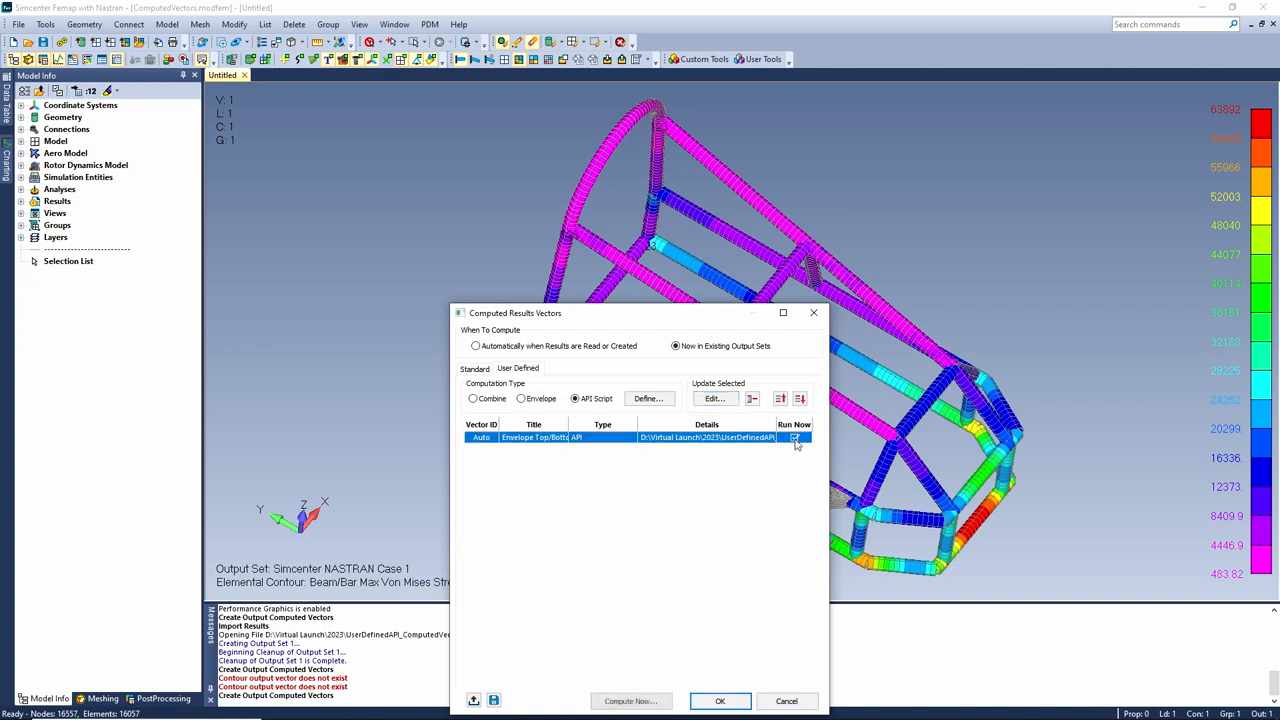
{"action": "left_click", "coordinate": [632, 701]}
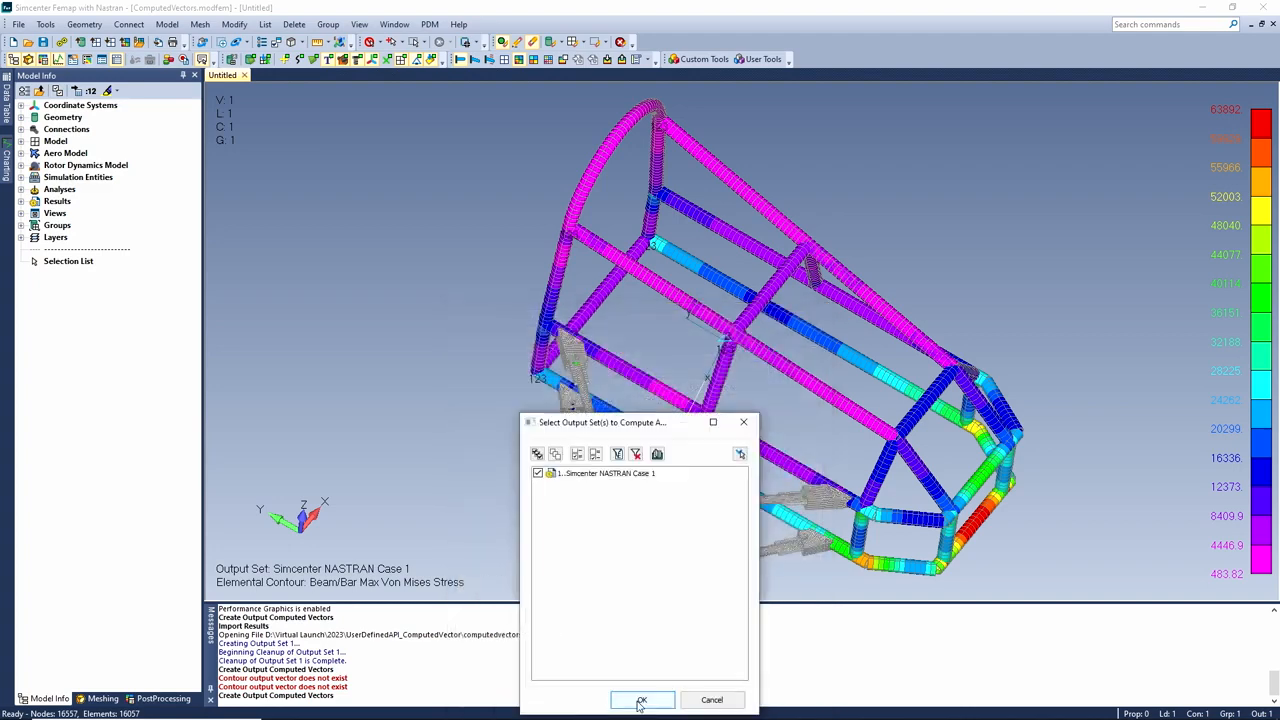
{"action": "left_click", "coordinate": [641, 700]}
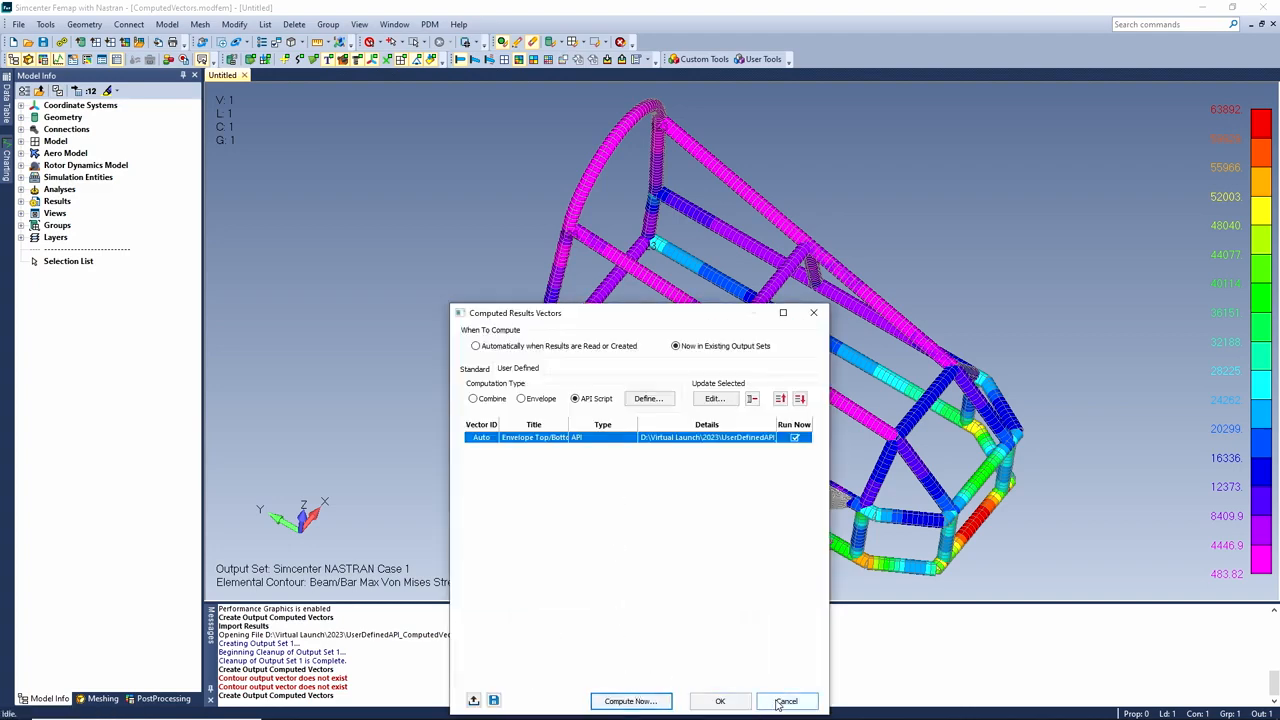
{"action": "left_click", "coordinate": [779, 700]}
Set the Post Data contour to the Envelope (Max 7033,11033,15033…) stress vector
{"action": "right_click", "coordinate": [588, 268]}
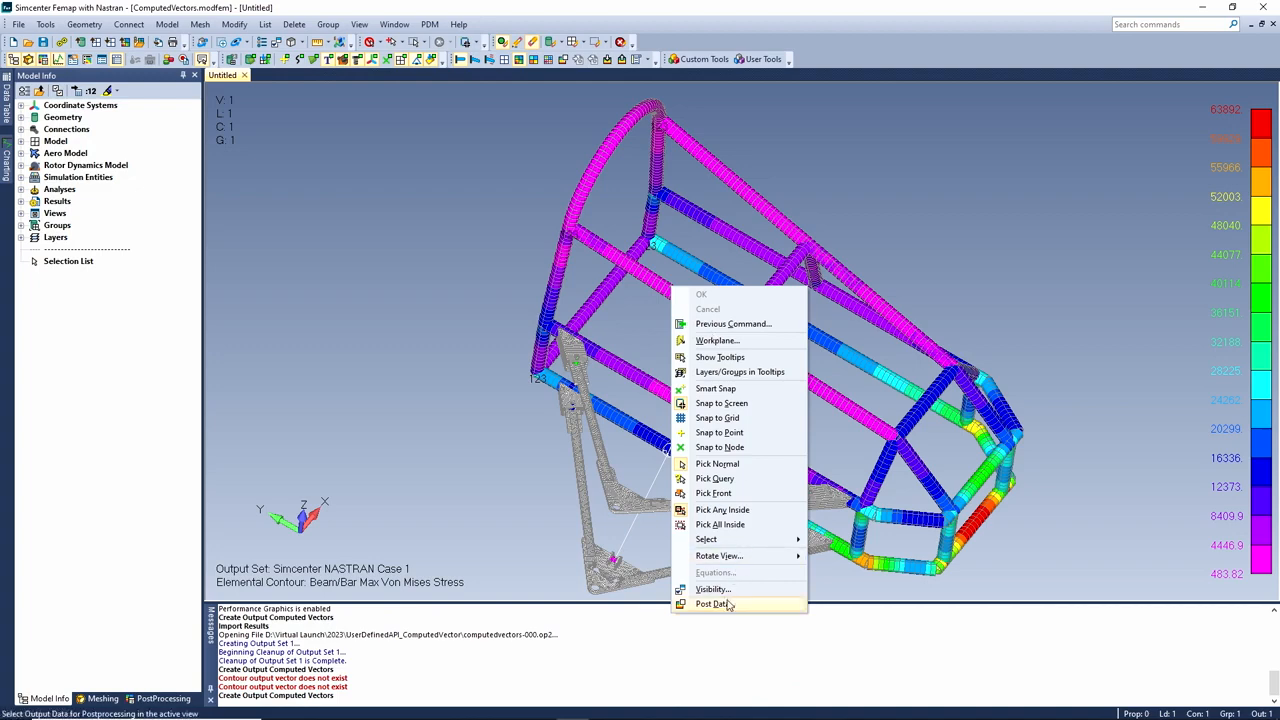
{"action": "left_click", "coordinate": [712, 680]}
{"action": "left_click_drag", "start_coordinate": [741, 527], "coordinate": [796, 138]}
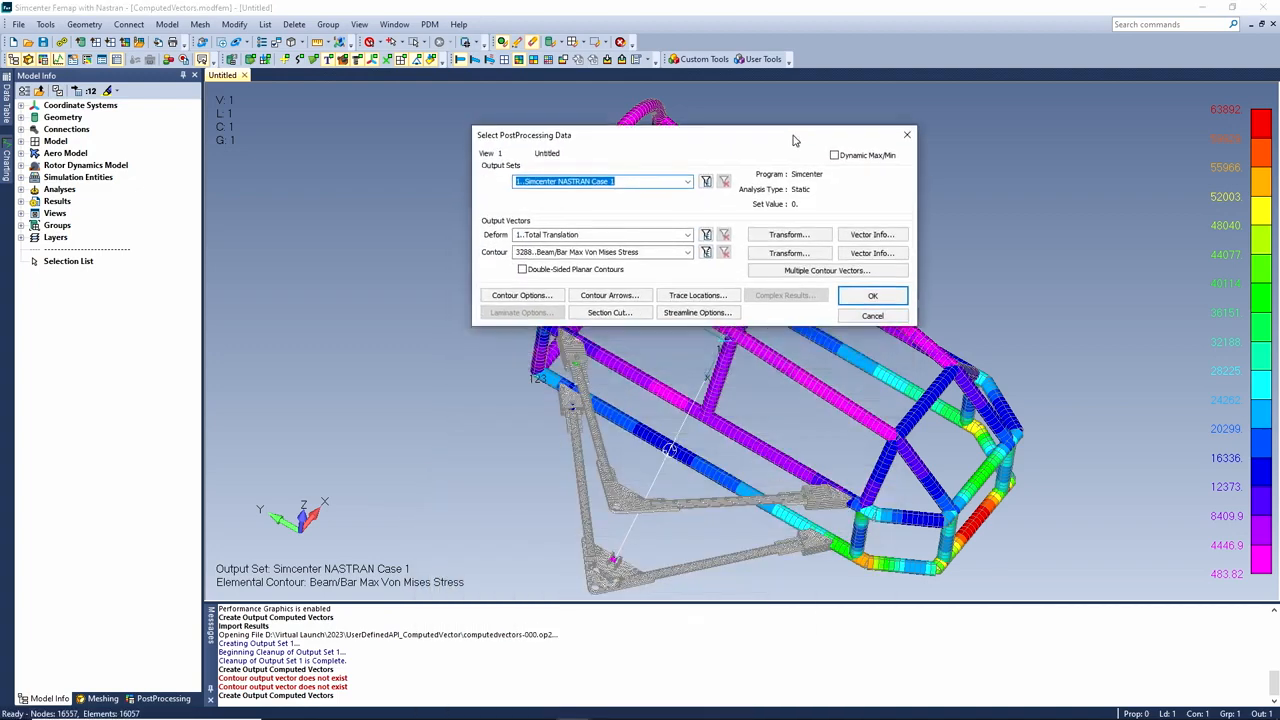
{"action": "left_click", "coordinate": [688, 252]}
{"action": "scroll", "coordinate": [760, 430], "scroll_direction": "down", "scroll_amount": 10}
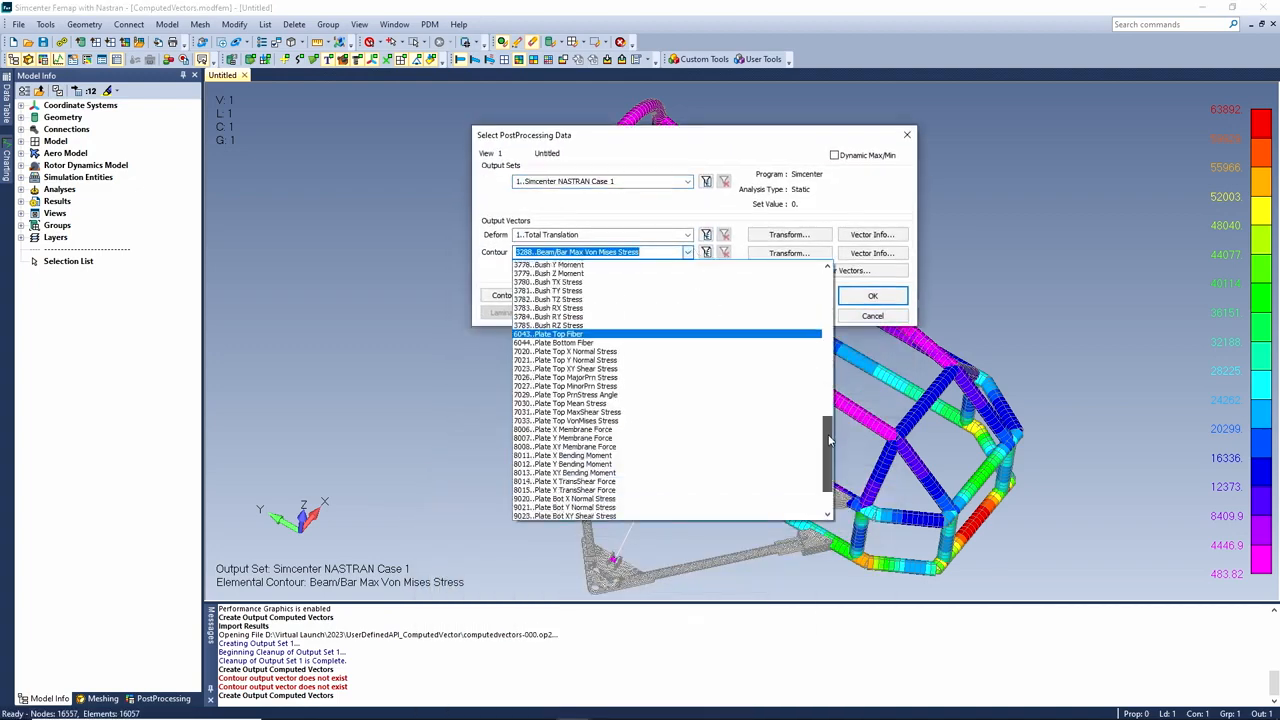
{"action": "left_click", "coordinate": [790, 515]}
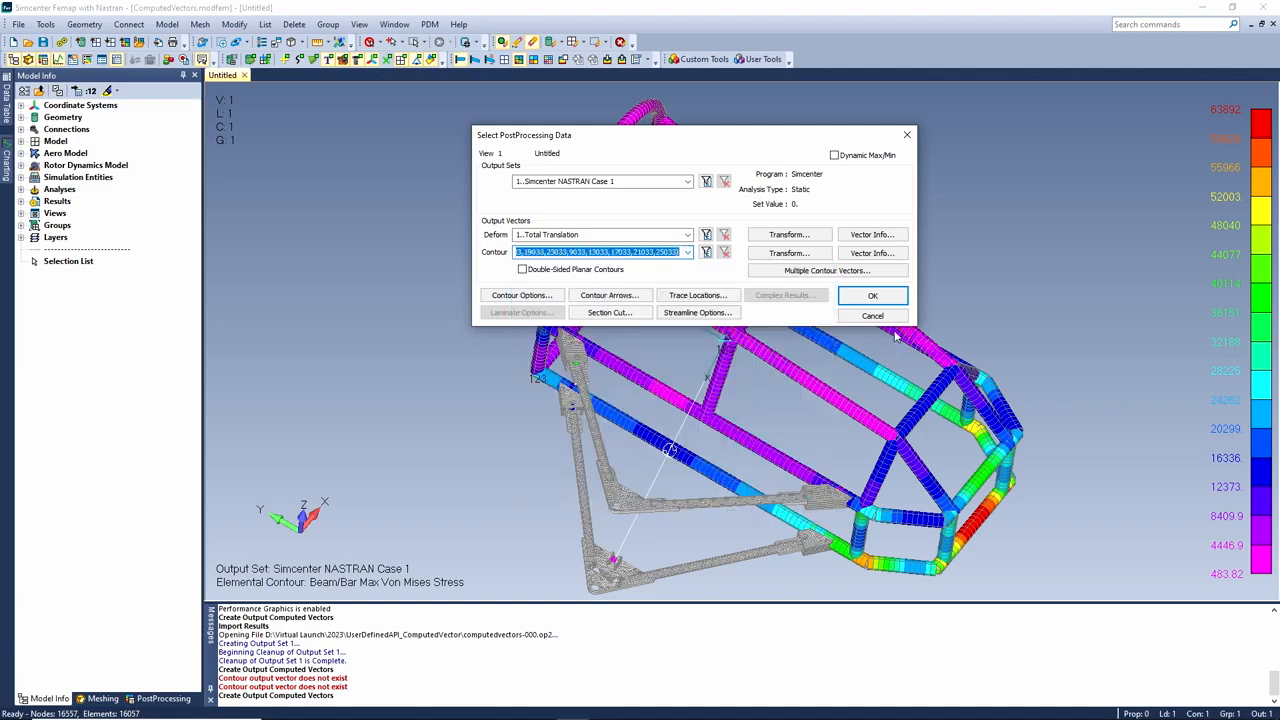
{"action": "left_click", "coordinate": [873, 299]}
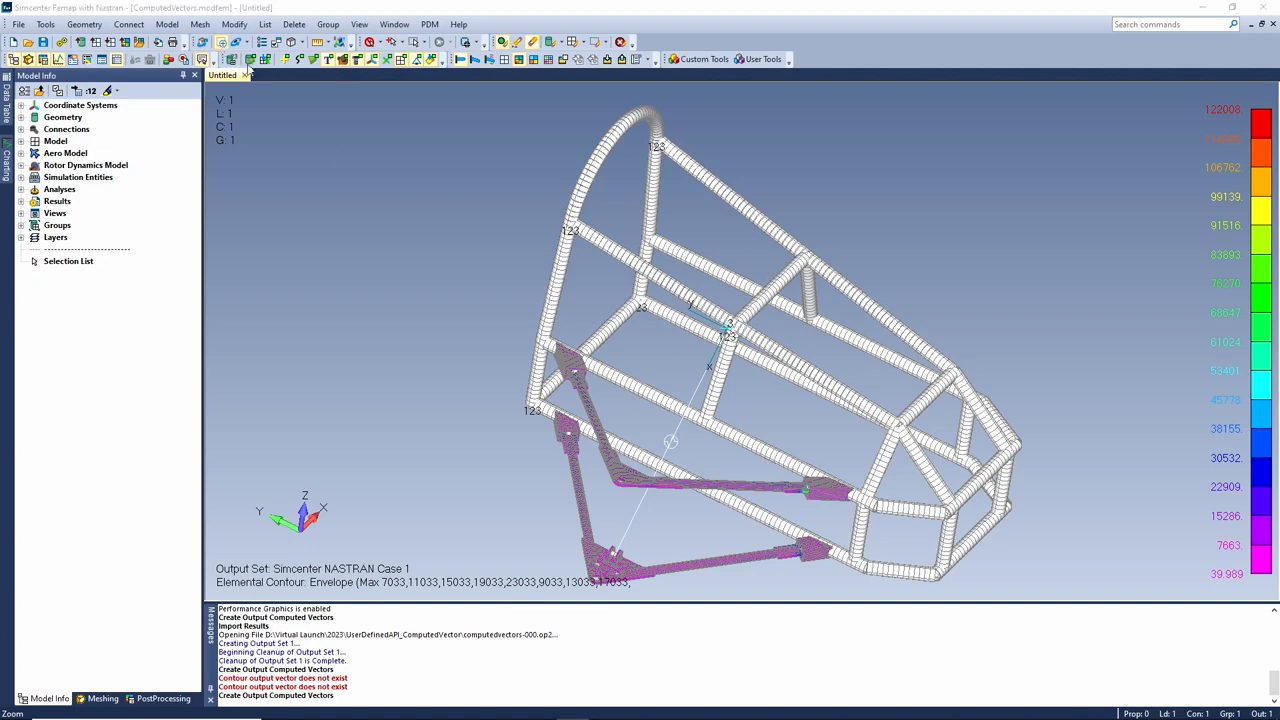
{"action": "left_click", "coordinate": [221, 42]}
Zoom into a region of the contoured frame by picking two corners
{"action": "left_click", "coordinate": [651, 473]}
{"action": "left_click", "coordinate": [676, 495]}
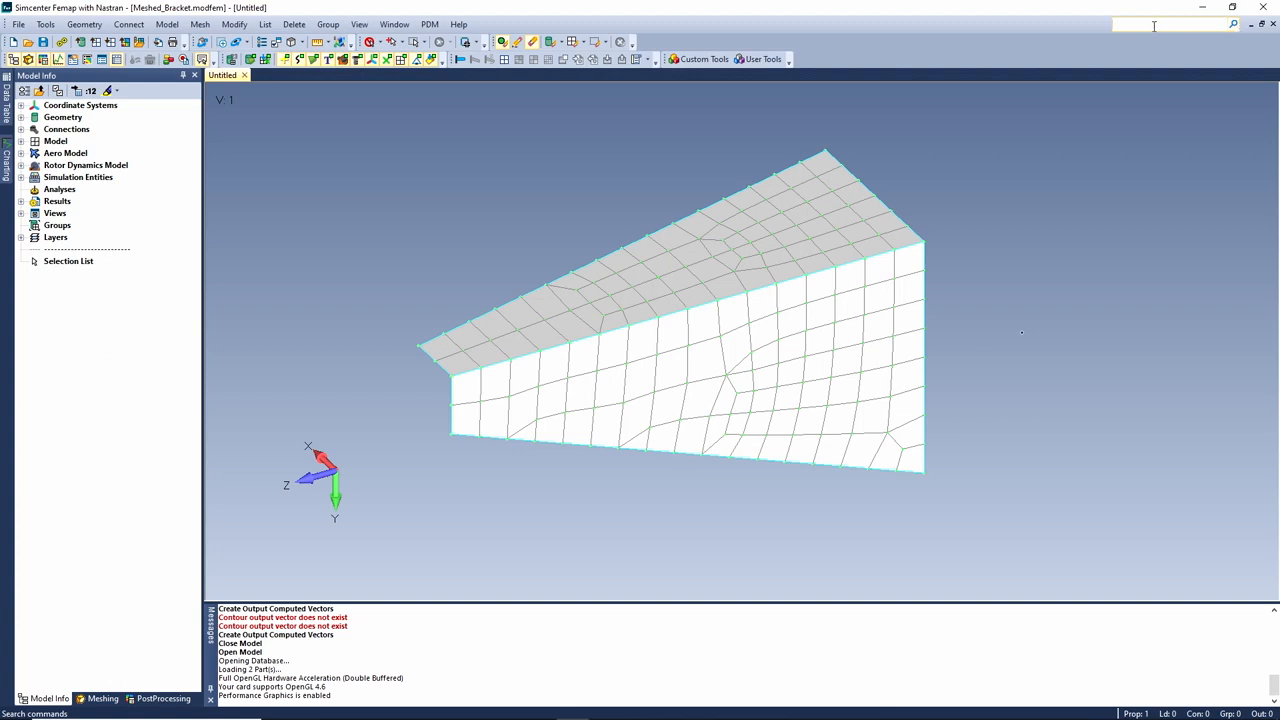
Search 'size' and open Mesh Sizing in the Meshing Toolbox, set to Size Curve(s), multiply factor 2
{"action": "type", "text": "size"}
{"action": "left_click", "coordinate": [1235, 26]}
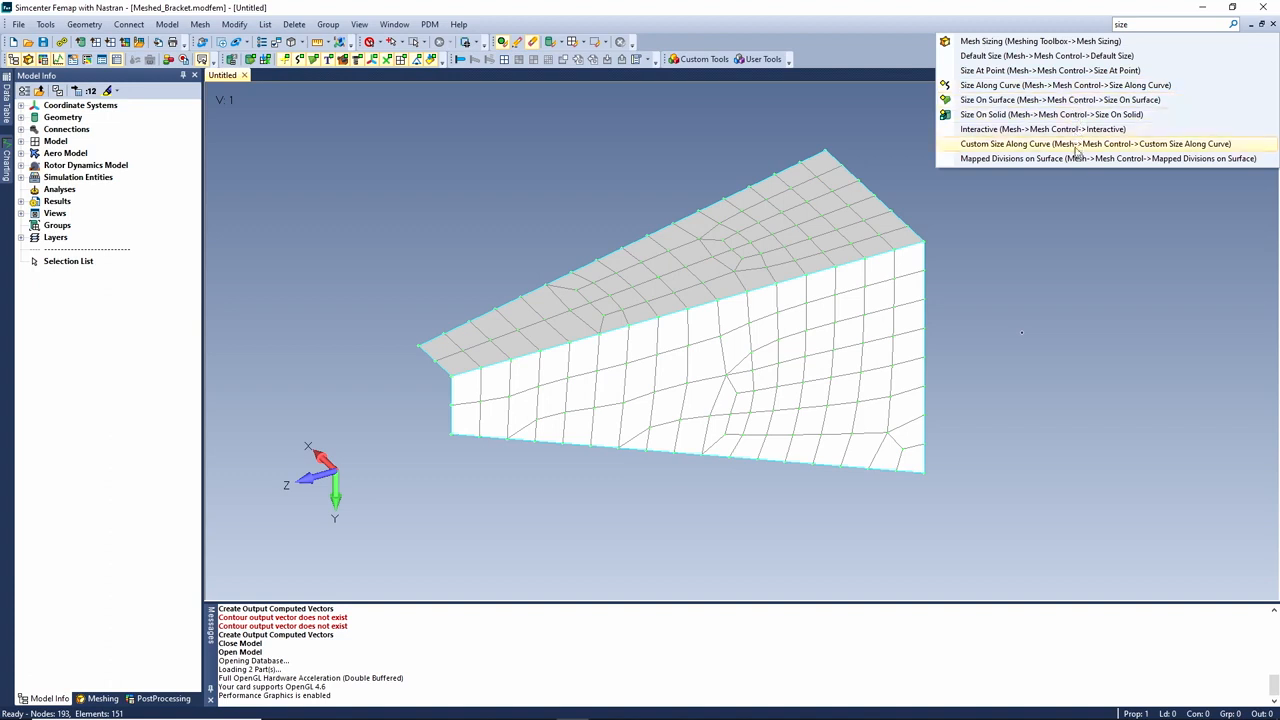
{"action": "left_click", "coordinate": [1033, 43]}
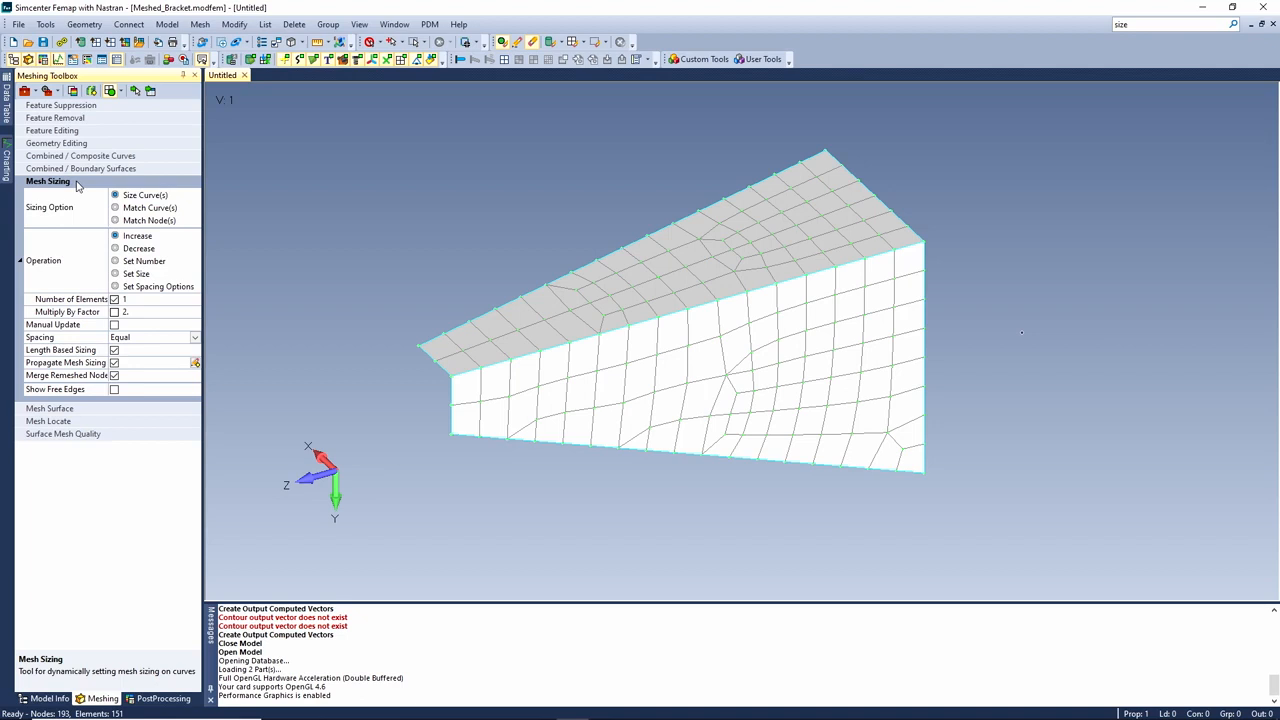
{"action": "left_click", "coordinate": [1120, 24]}
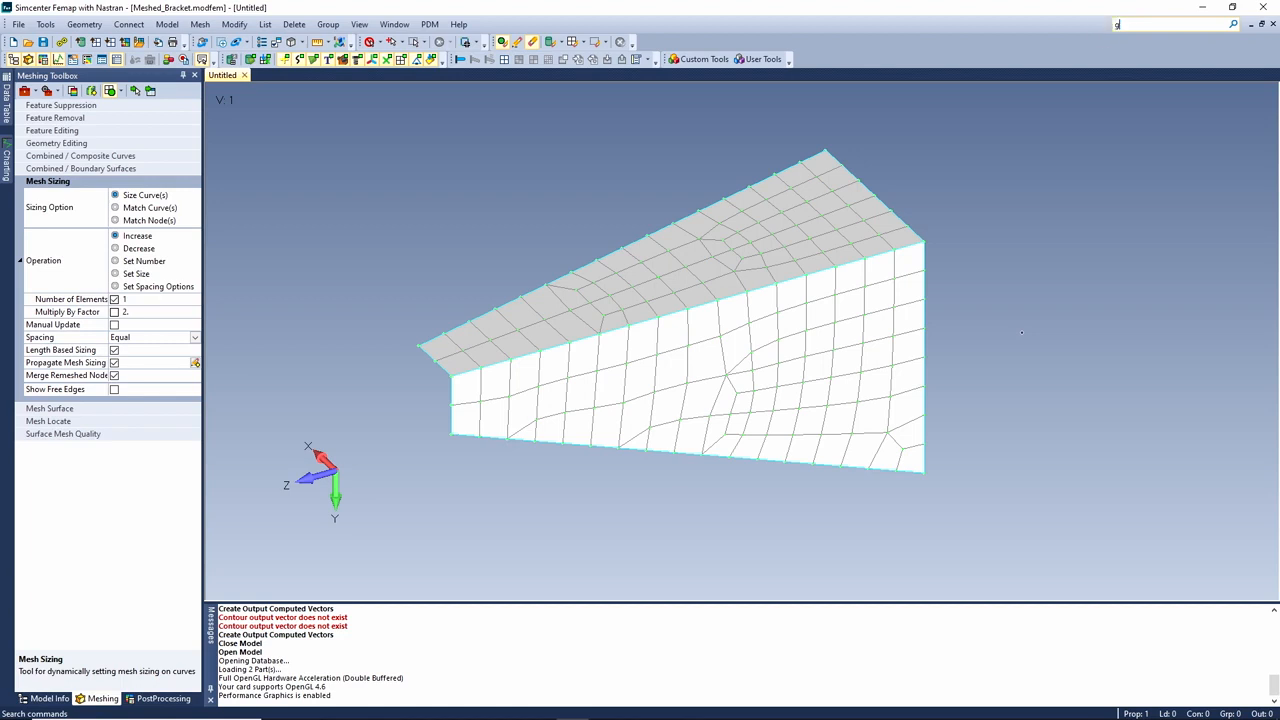
{"action": "type", "text": "grid"}
{"action": "left_click", "coordinate": [1234, 25]}
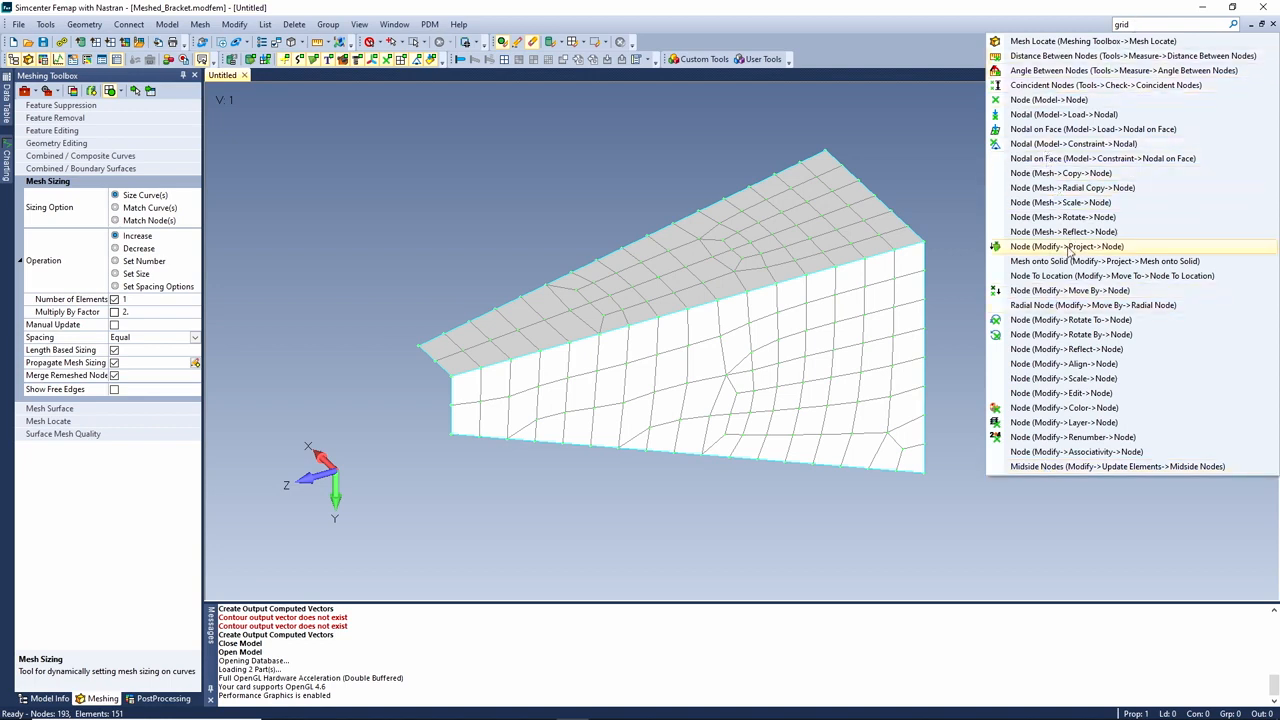
{"action": "left_click", "coordinate": [1070, 173]}
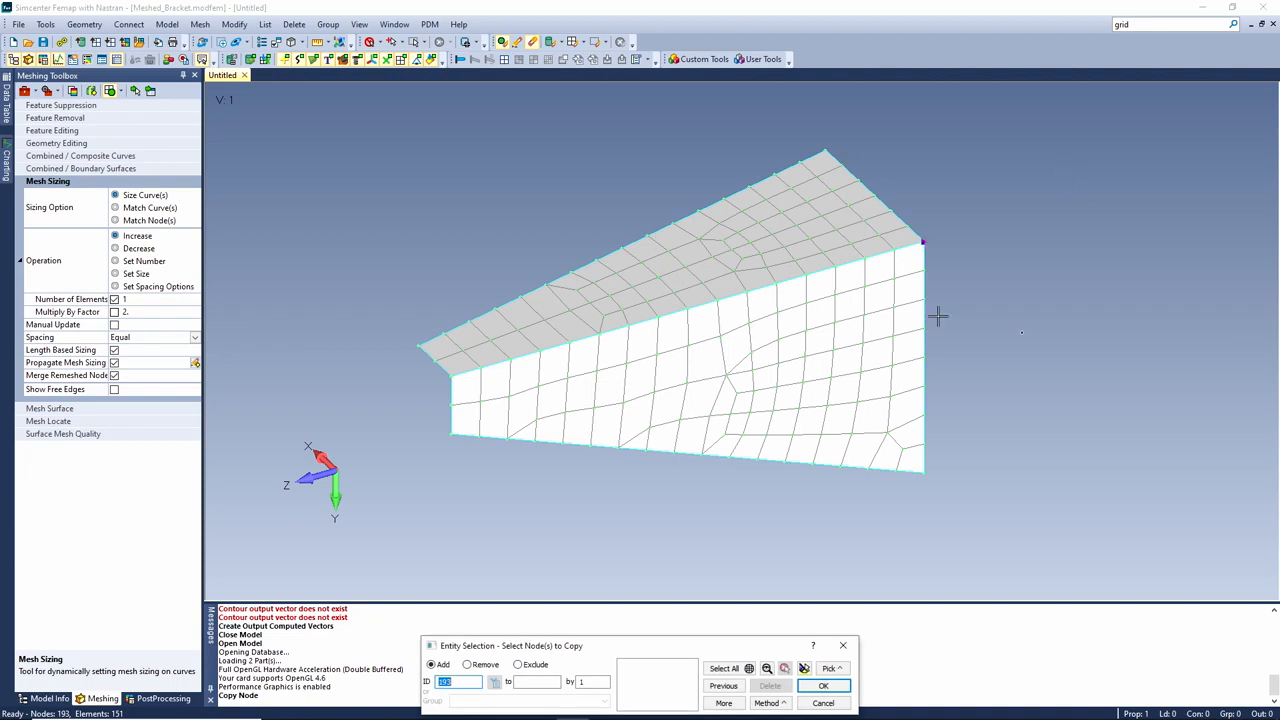
{"action": "left_click", "coordinate": [823, 703]}
{"action": "left_click", "coordinate": [1138, 23]}
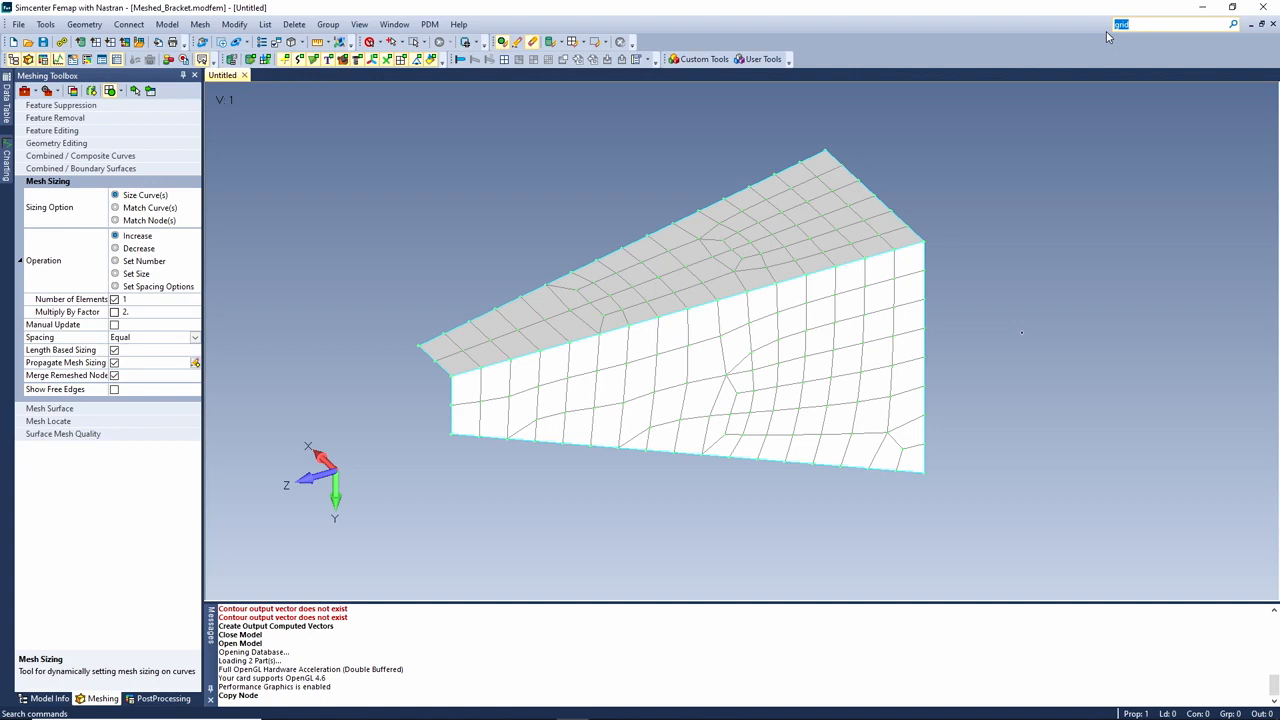
Search 'equiv grid' for Coincident Nodes and select all 193 bracket nodes
{"action": "type", "text": "equiv grid"}
{"action": "left_click", "coordinate": [1234, 25]}
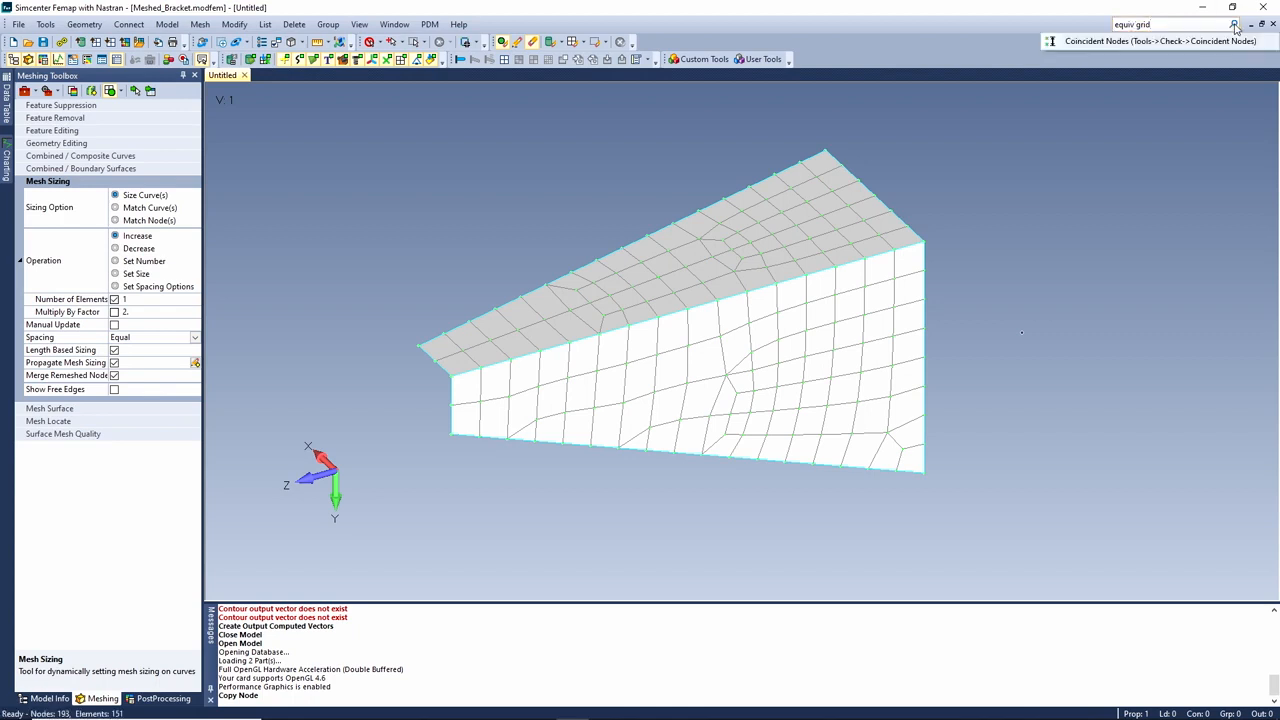
{"action": "left_click", "coordinate": [1088, 42]}
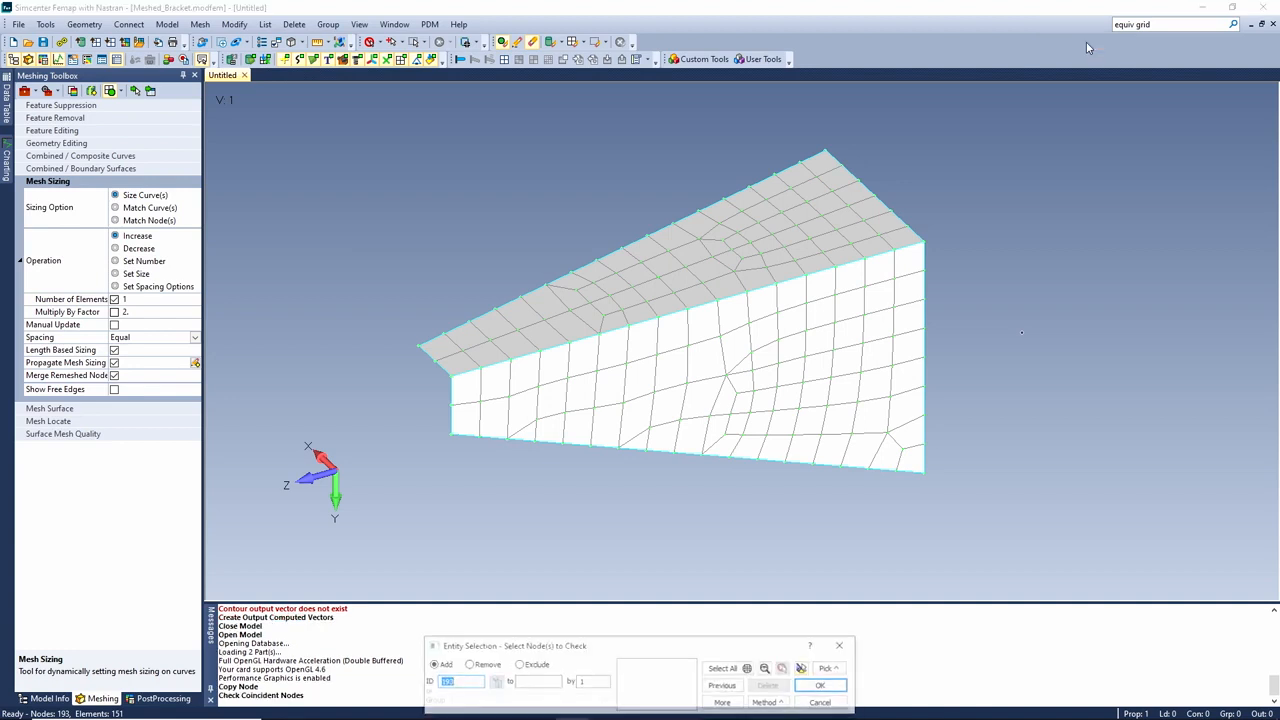
{"action": "left_click", "coordinate": [724, 668]}
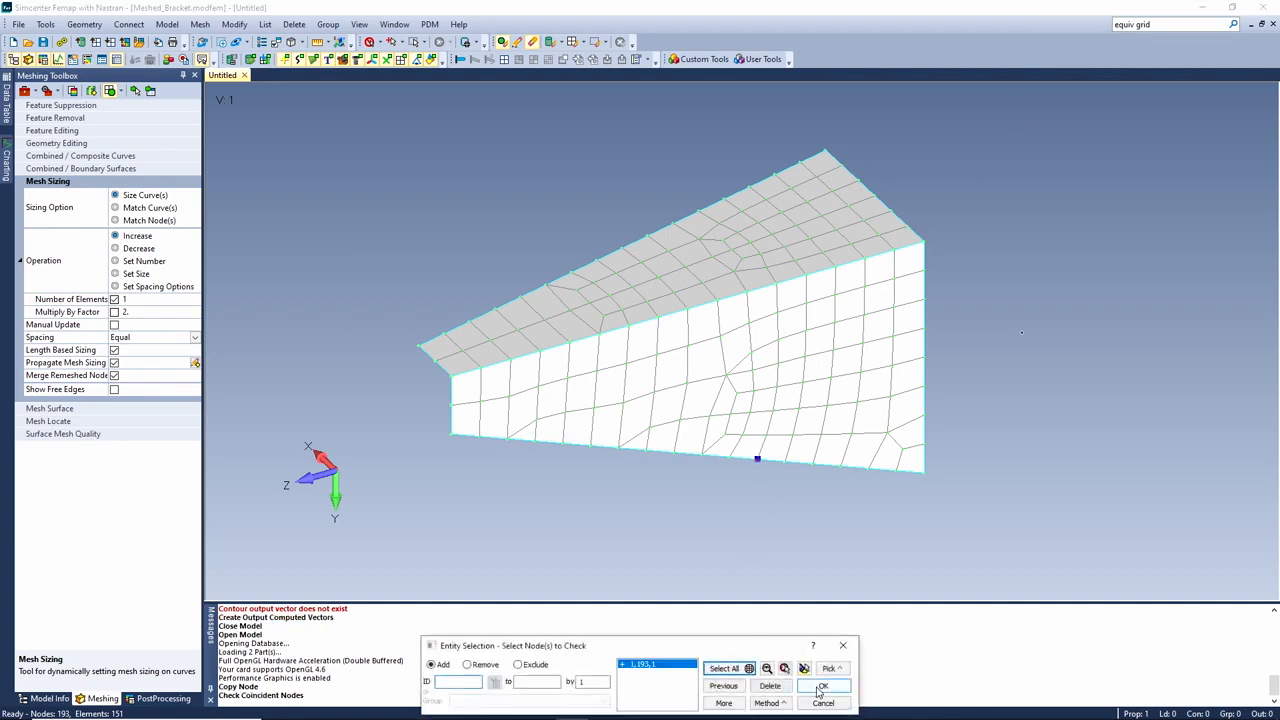
{"action": "left_click", "coordinate": [822, 687]}
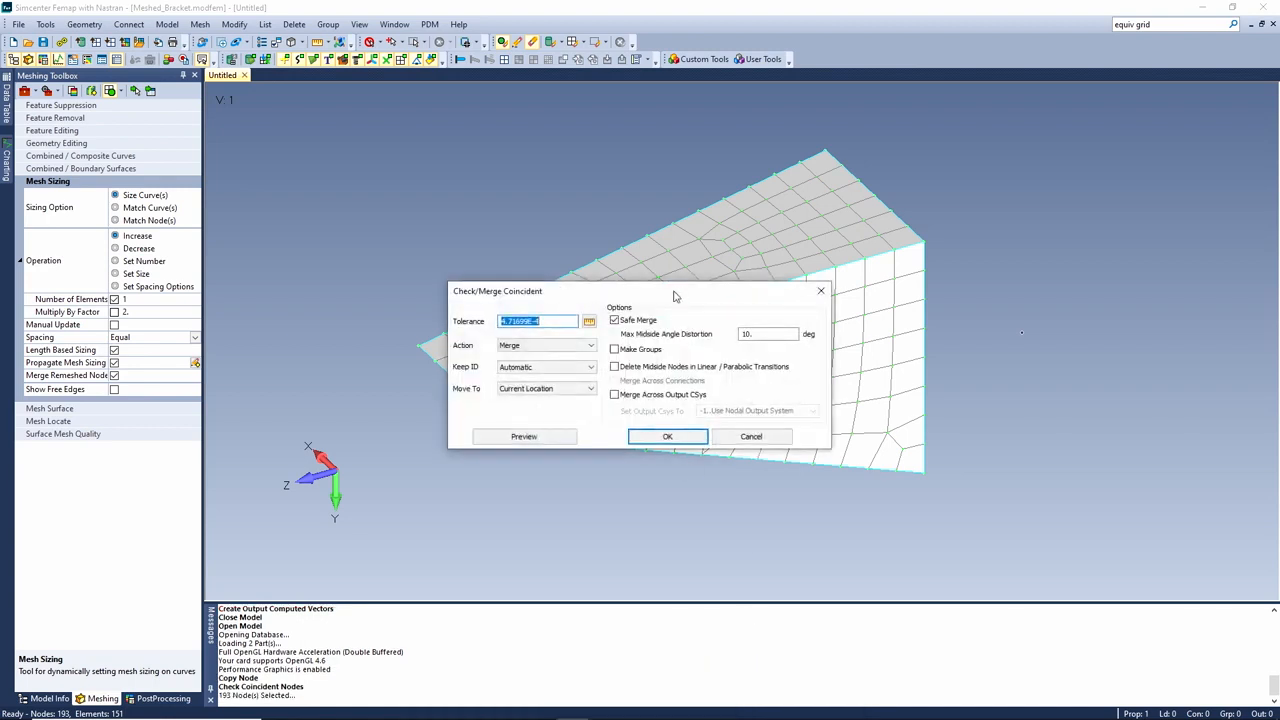
Preview the coincident nodes, then merge the 17 duplicates, leaving 176 nodes
{"action": "left_click_drag", "start_coordinate": [722, 266], "coordinate": [626, 104]}
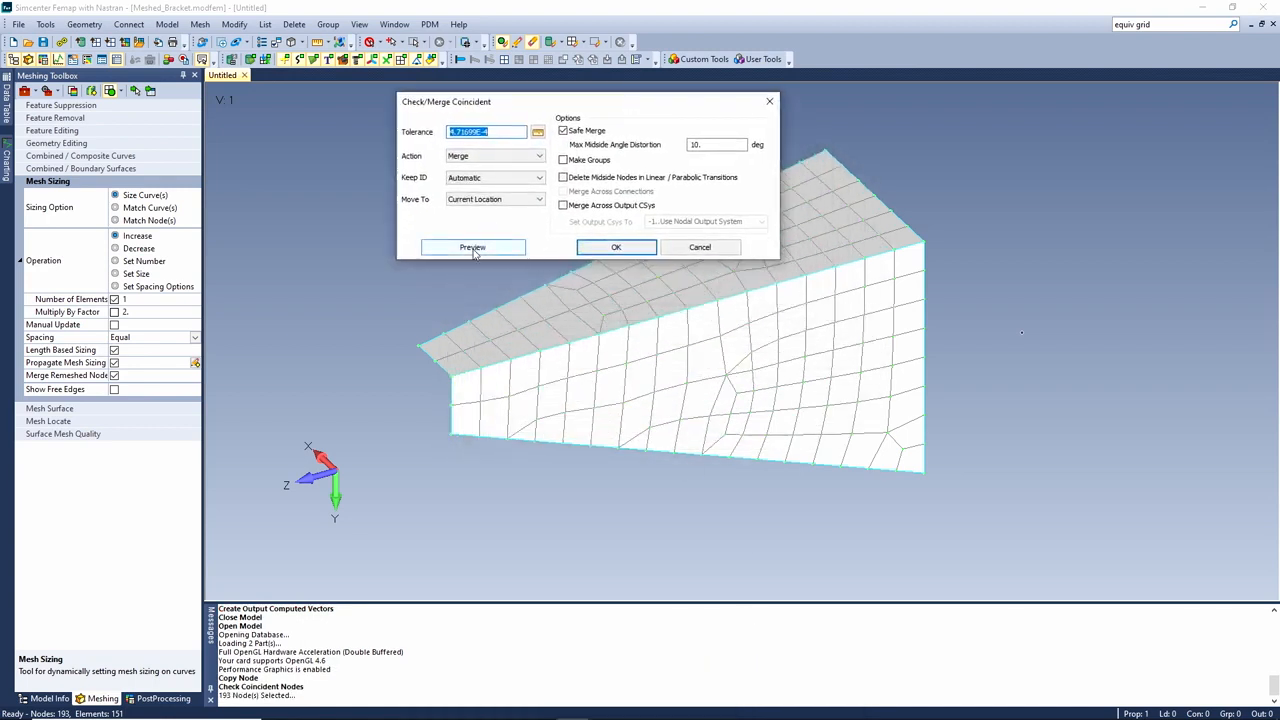
{"action": "left_click", "coordinate": [470, 249]}
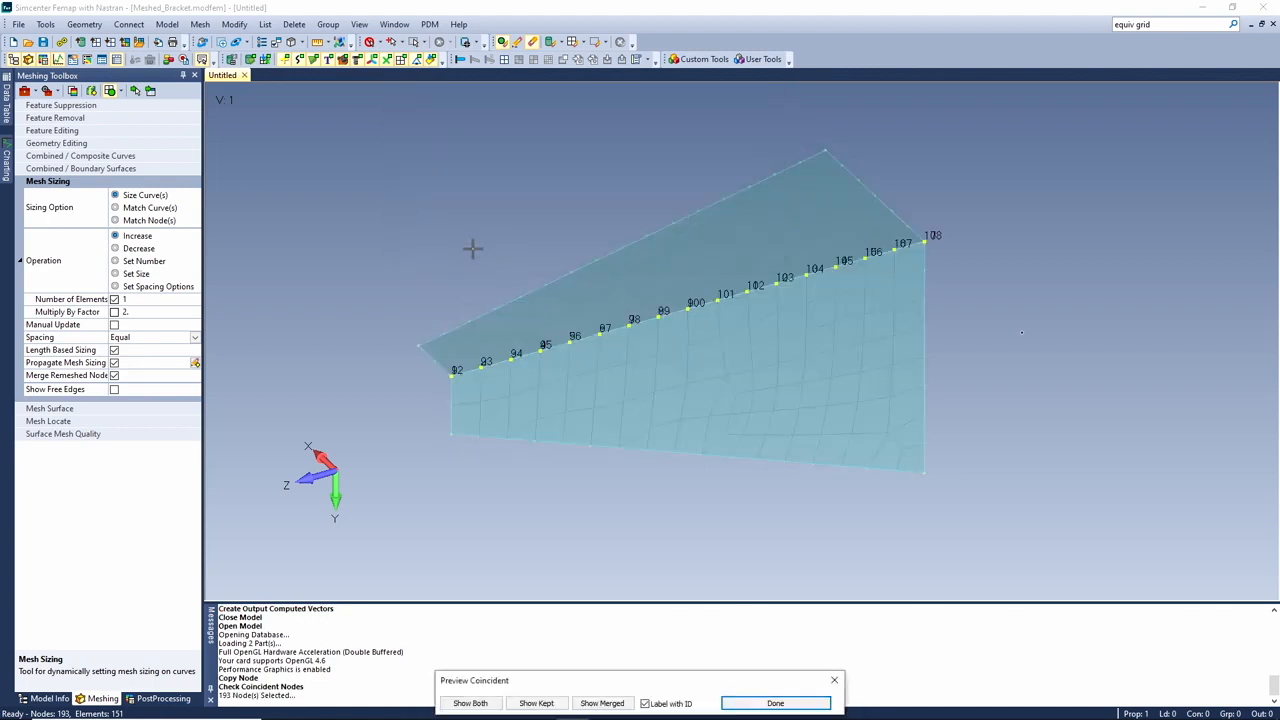
{"action": "left_click", "coordinate": [776, 704]}
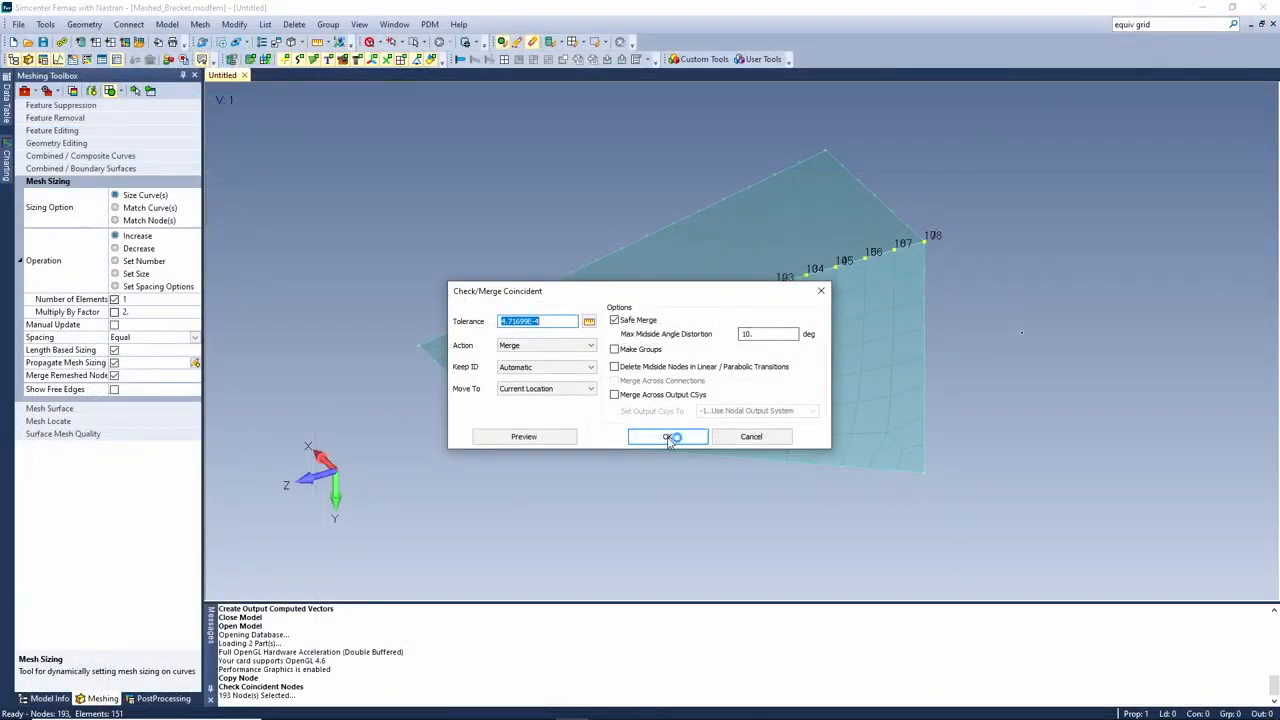
{"action": "left_click", "coordinate": [669, 438]}
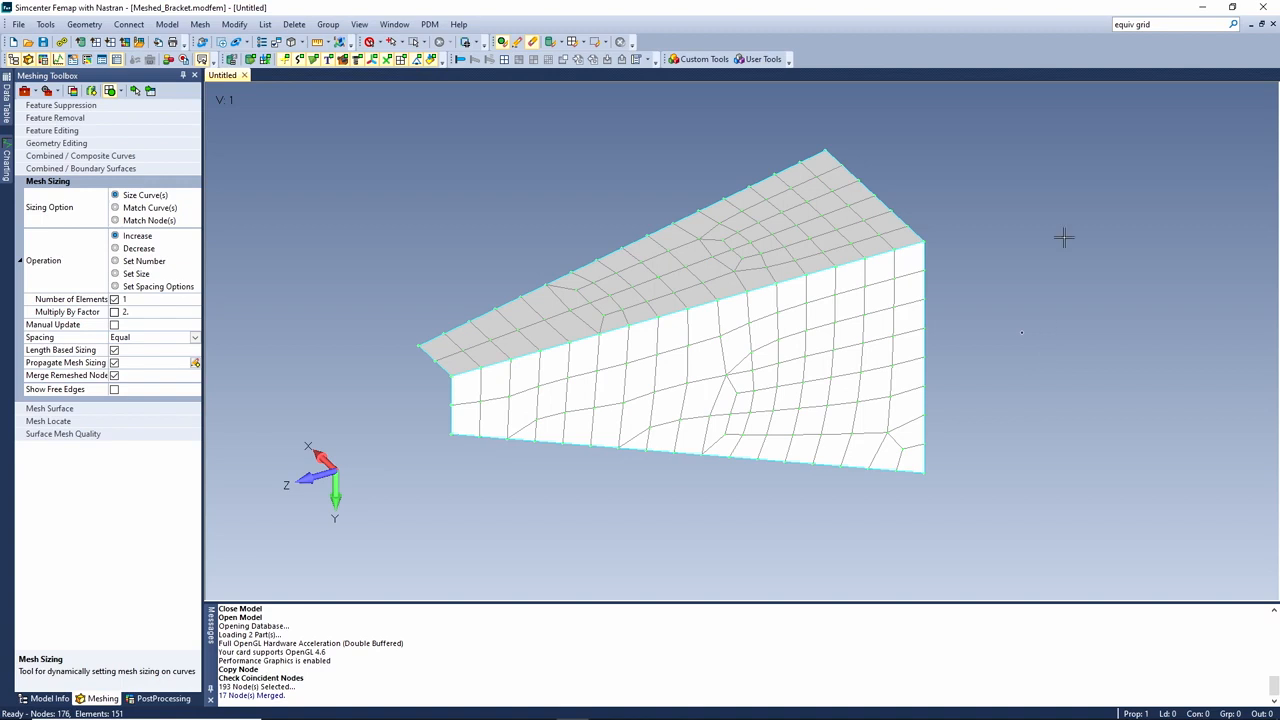
Search commands for 'surface' to list matches like Mesh Surface and Surface Mesh Quality
{"action": "left_click", "coordinate": [1175, 25]}
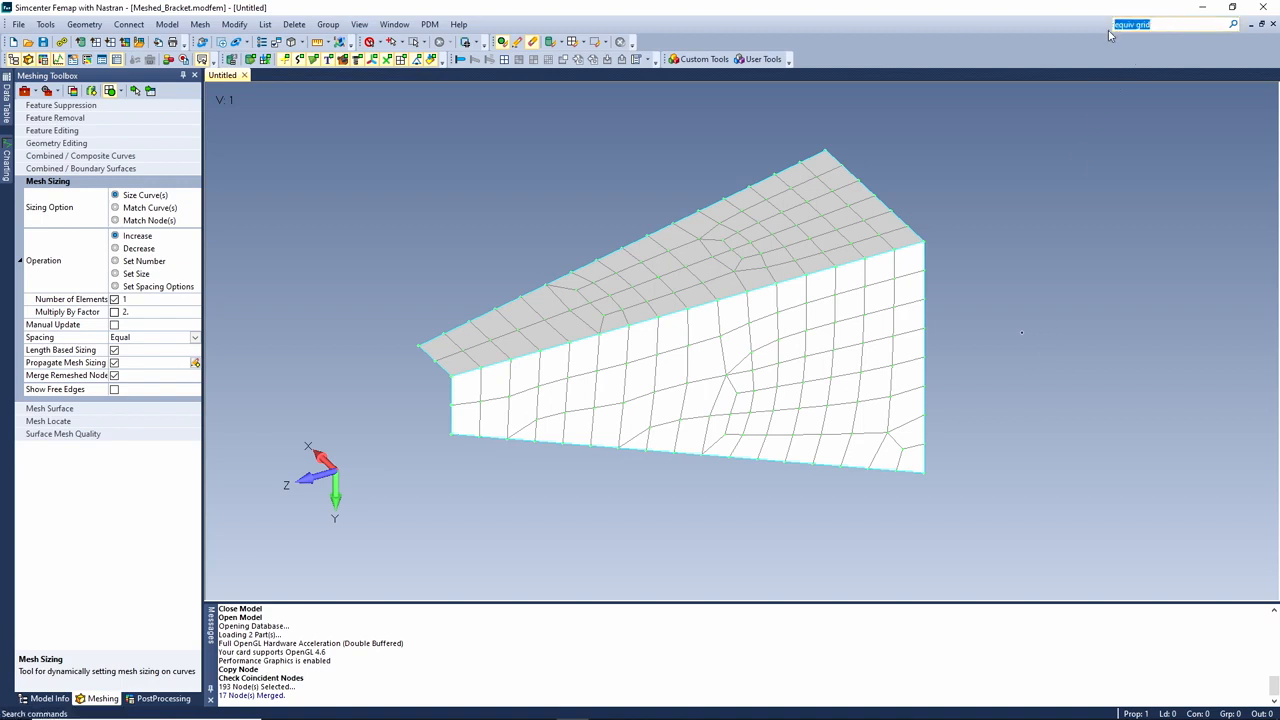
{"action": "type", "text": "surface"}
{"action": "left_click", "coordinate": [1232, 25]}
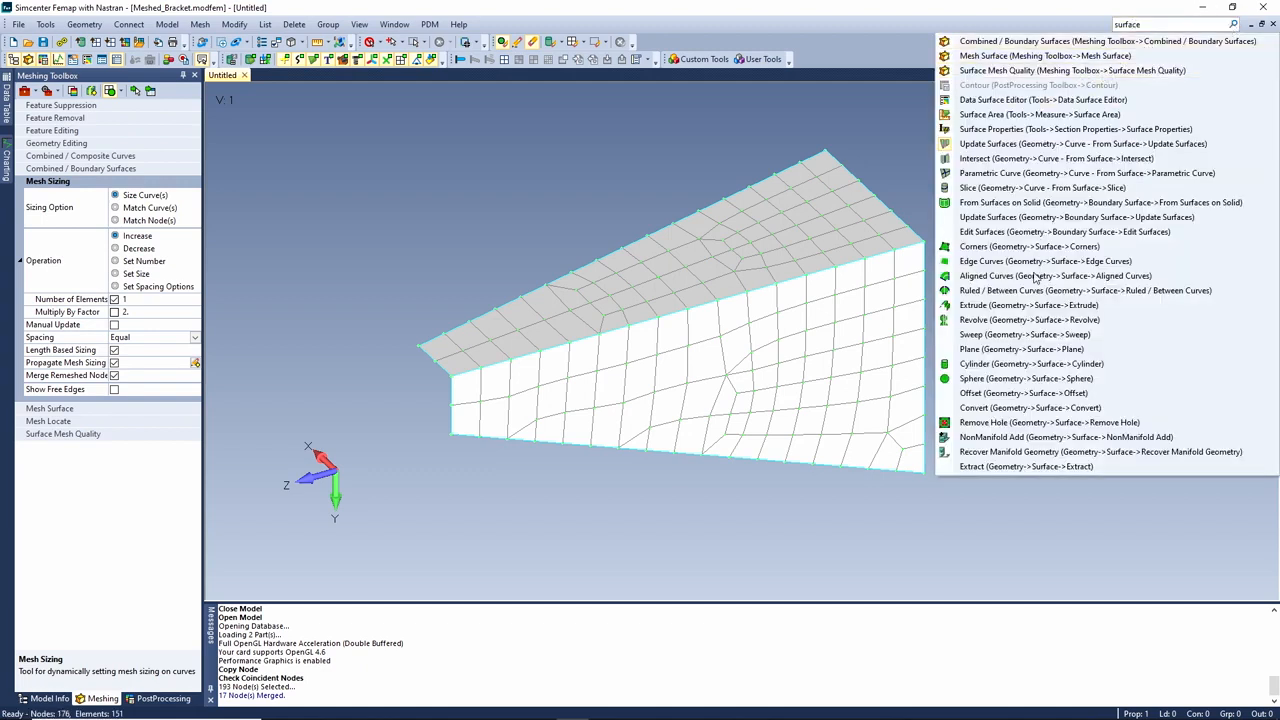